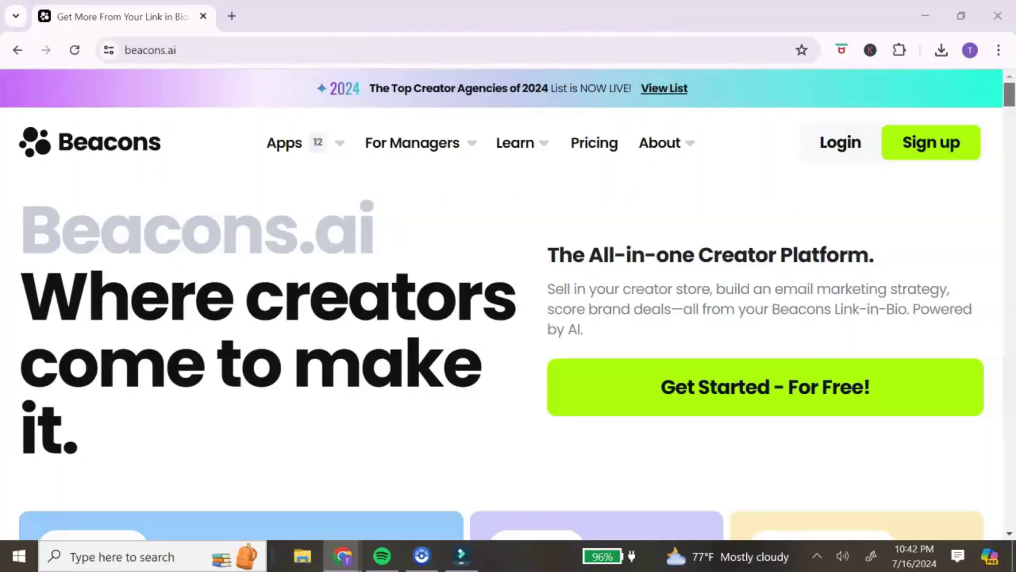
- Look through the Beacons homepage, including its link-in-bio, media kit, email marketing and online store features
scroll(365, 512, "down", 4)
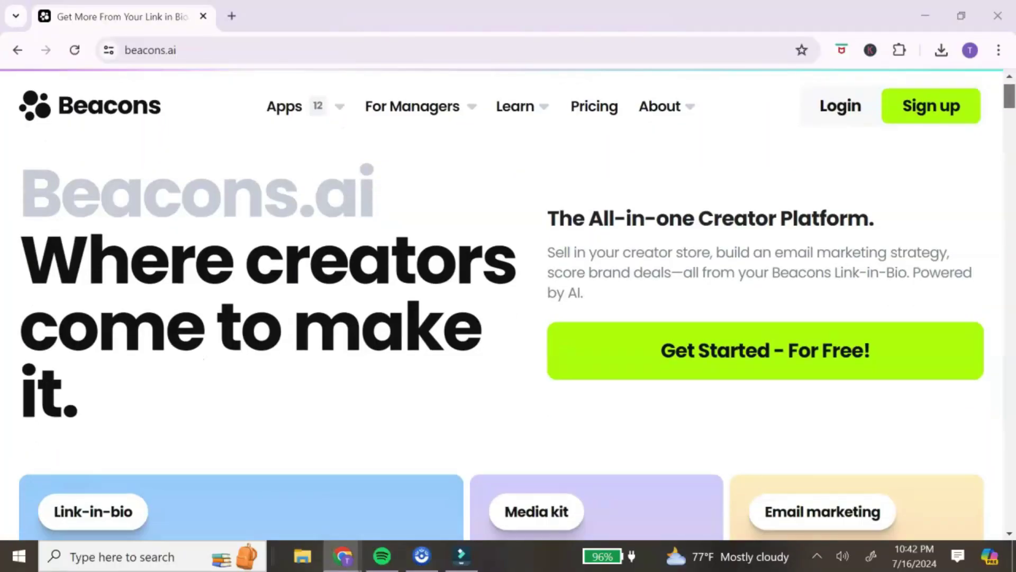
scroll(502, 316, "down", 1)
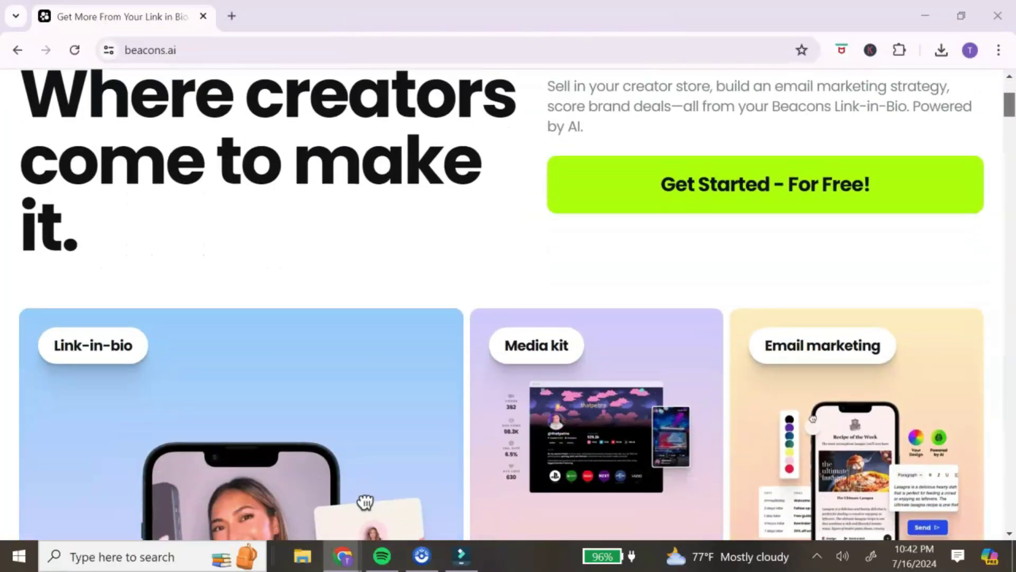
scroll(508, 305, "down", 5)
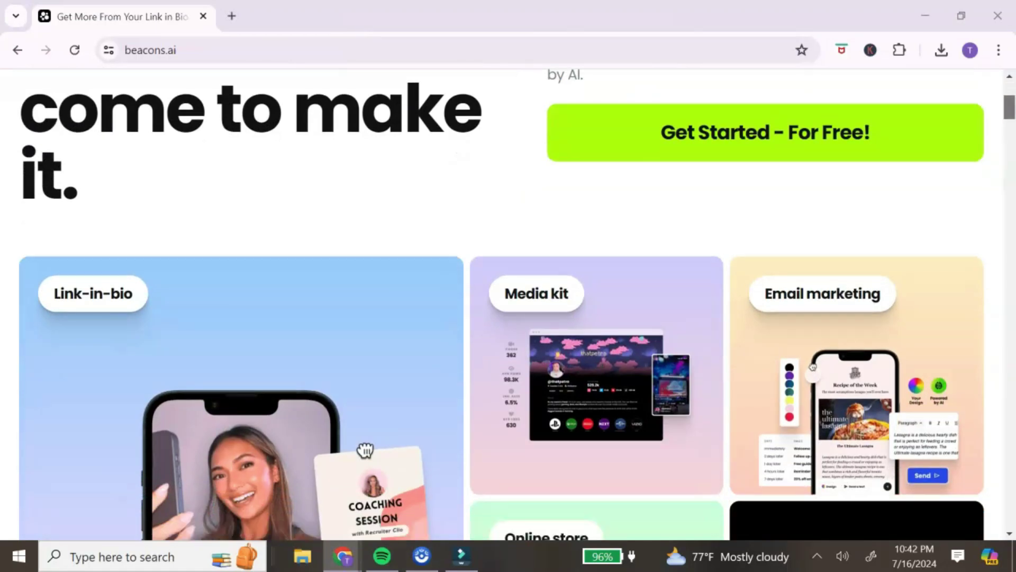
scroll(508, 305, "down", 4)
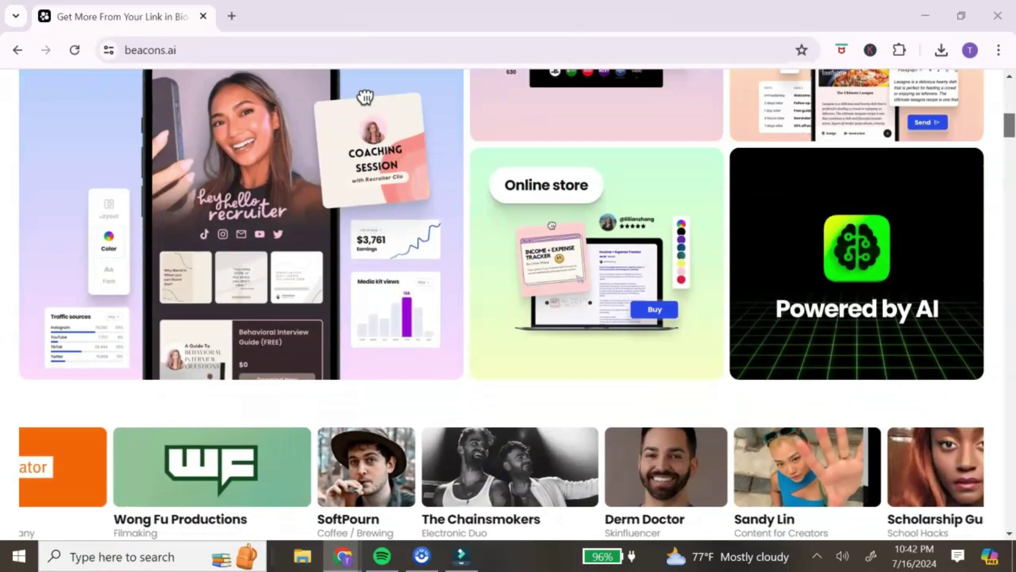
scroll(365, 96, "down", 2)
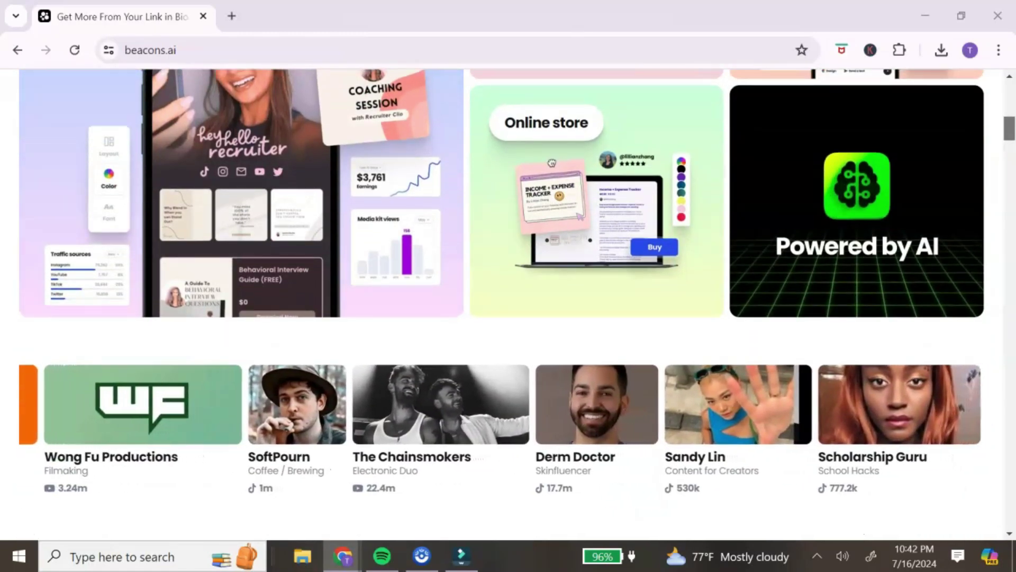
scroll(508, 305, "down", 1)
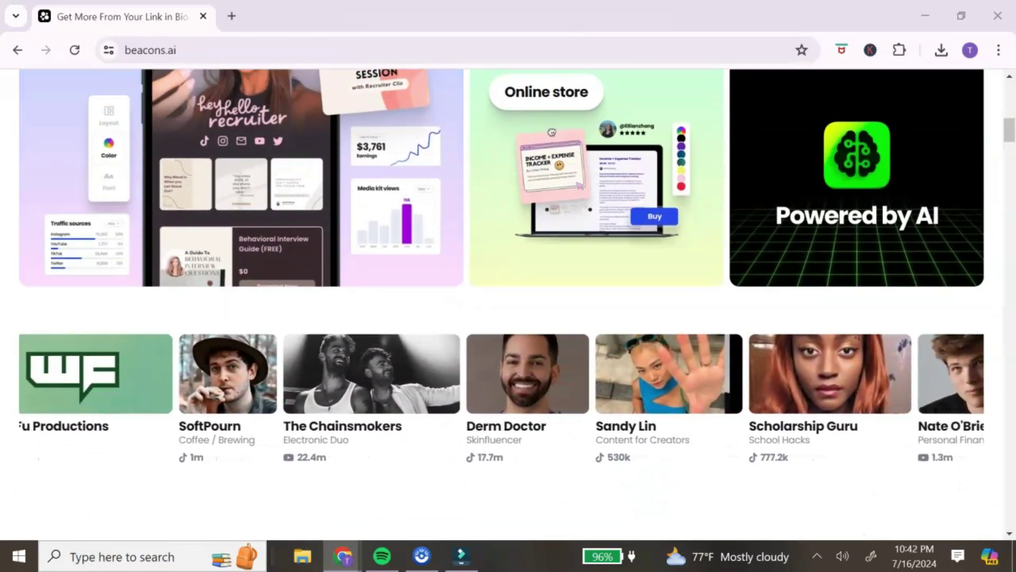
scroll(508, 305, "down", 1)
scroll(552, 96, "down", 8)
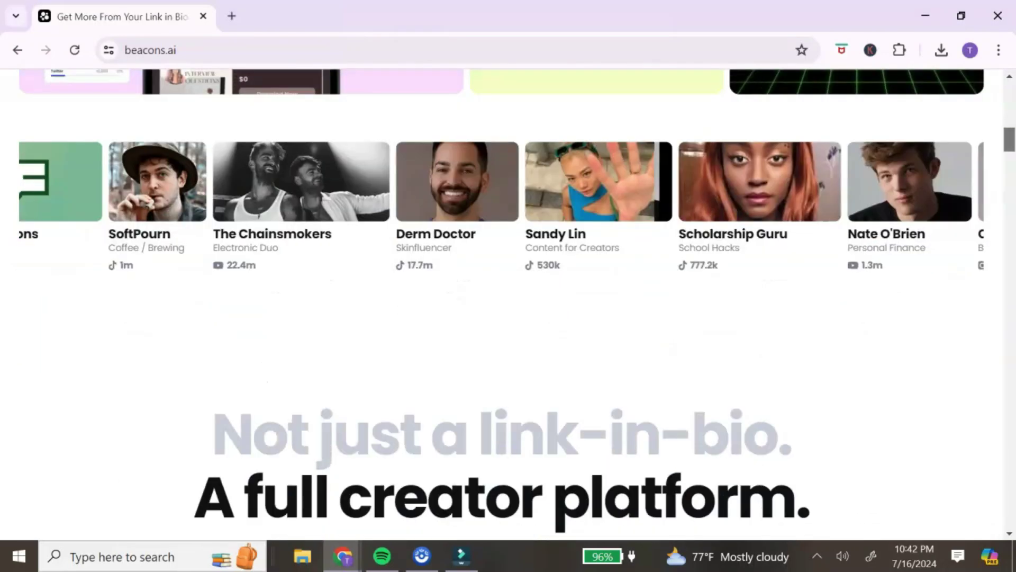
scroll(508, 305, "down", 10)
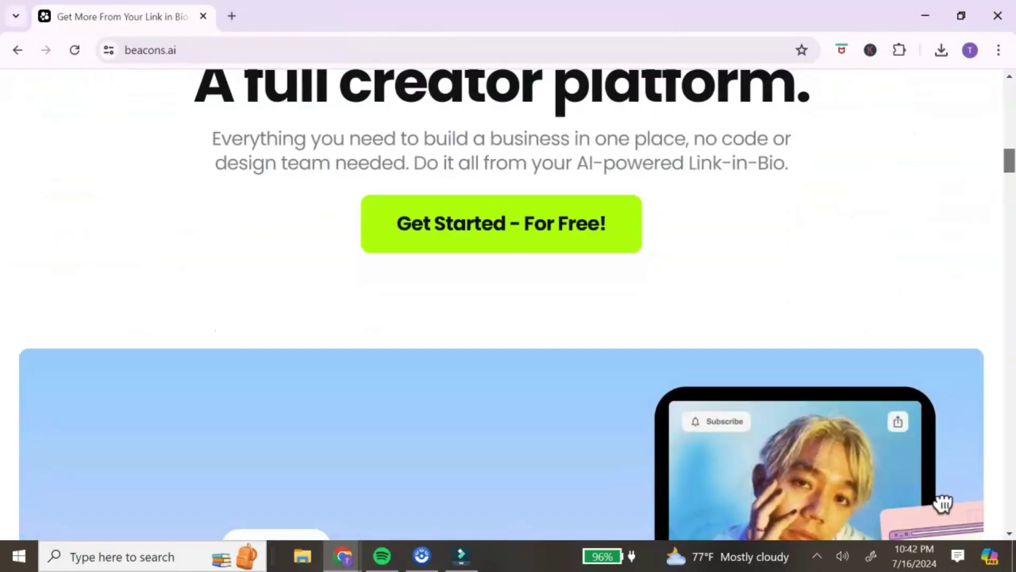
scroll(508, 305, "down", 2)
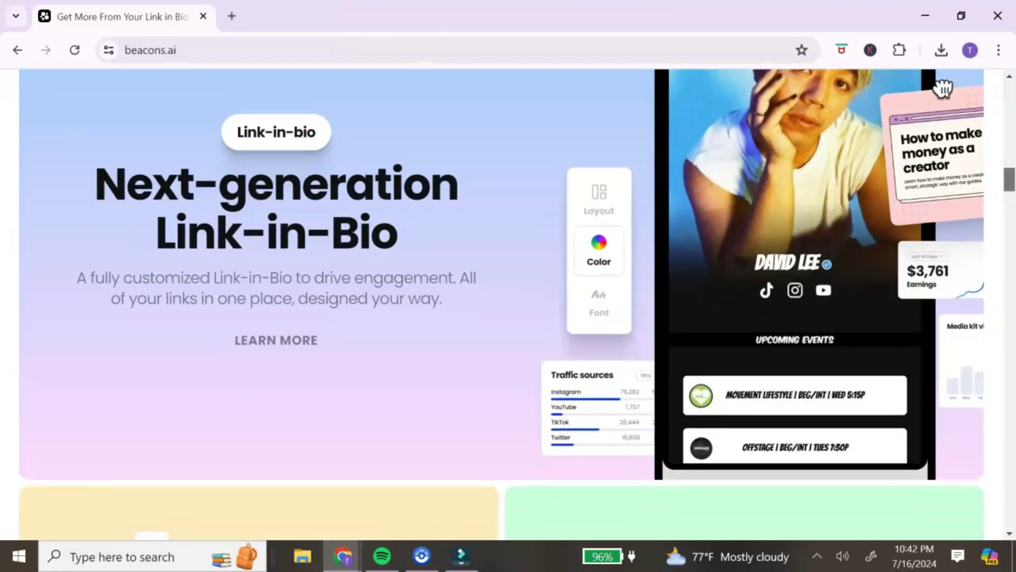
scroll(508, 305, "down", 8)
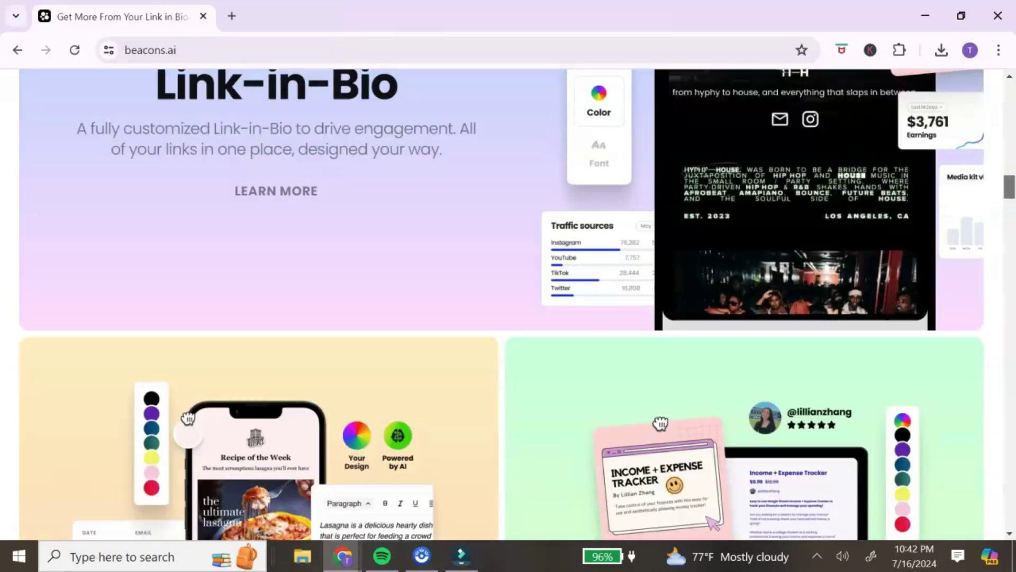
scroll(508, 305, "down", 6)
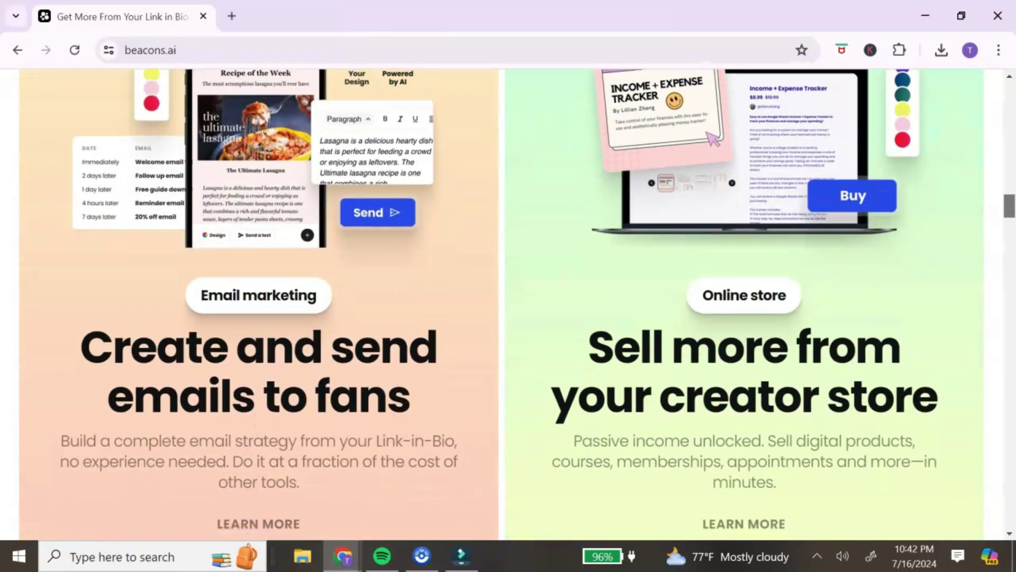
scroll(508, 305, "down", 5)
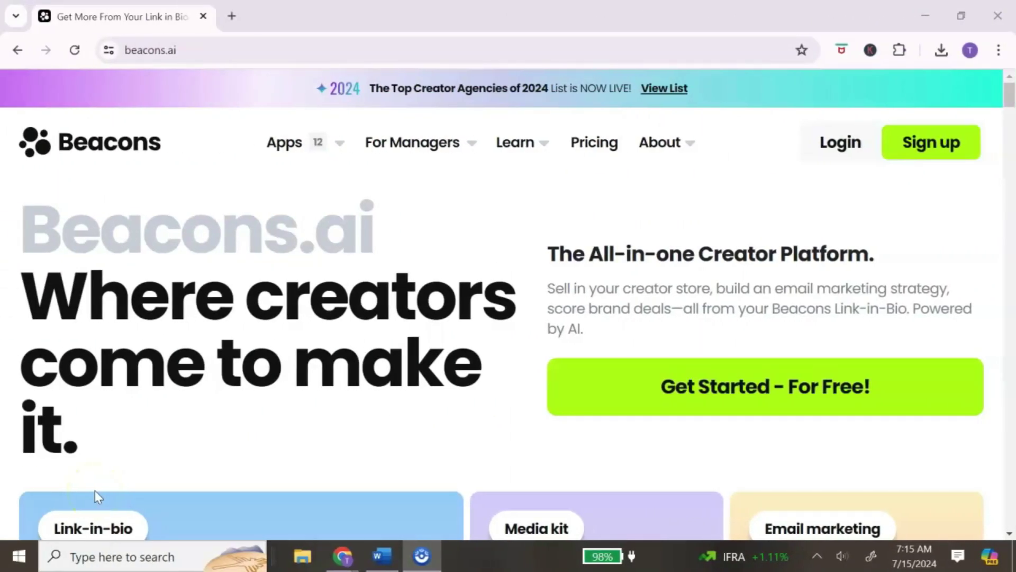
- Start a new Beacons sign-up, claim the Link in Bio address beacons.ai/bosstoolsstudio and proceed through the registration form
left_click(934, 147)
left_click(277, 289)
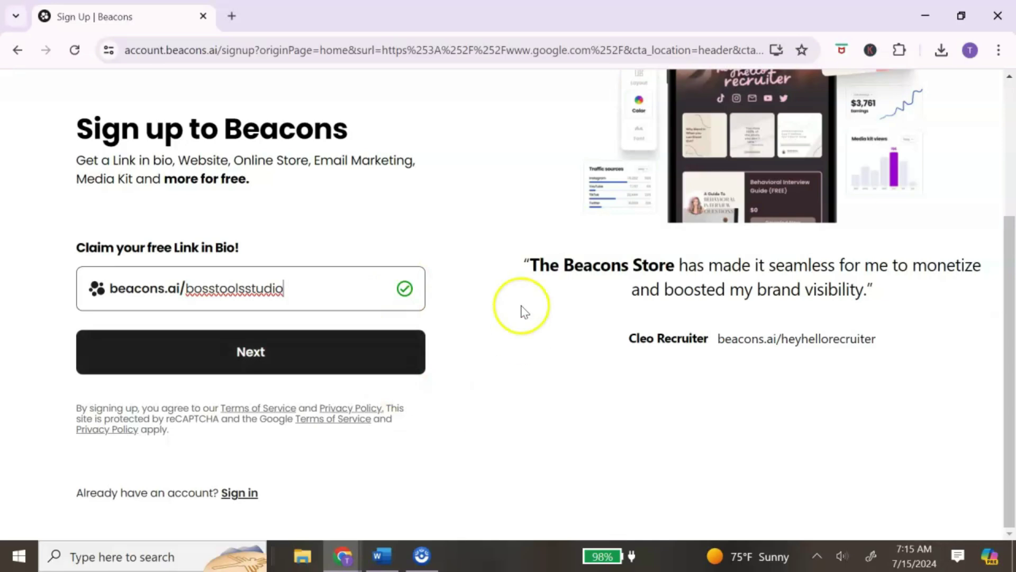
left_click(280, 358)
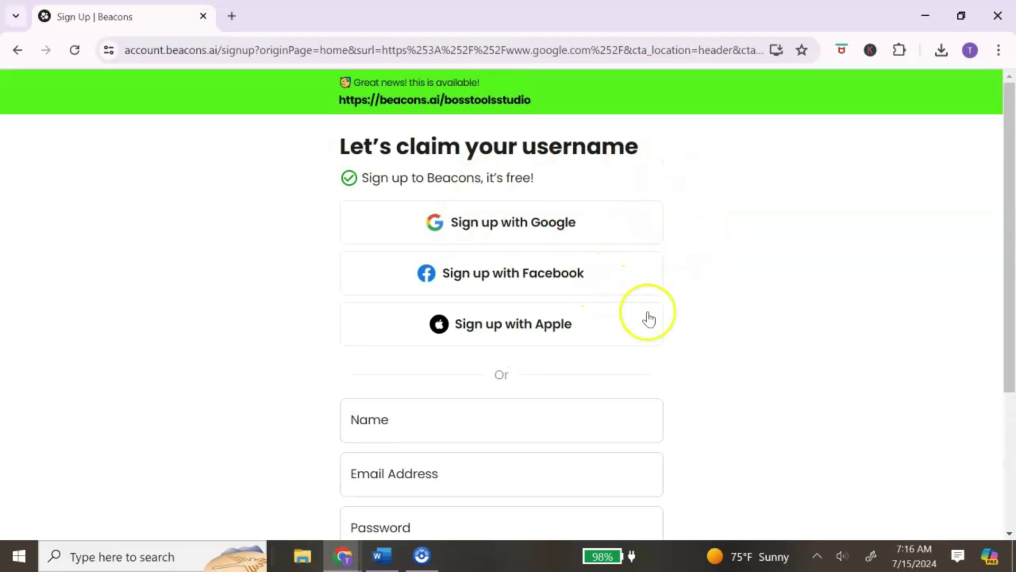
scroll(642, 359, "down", 1)
scroll(642, 358, "down", 3)
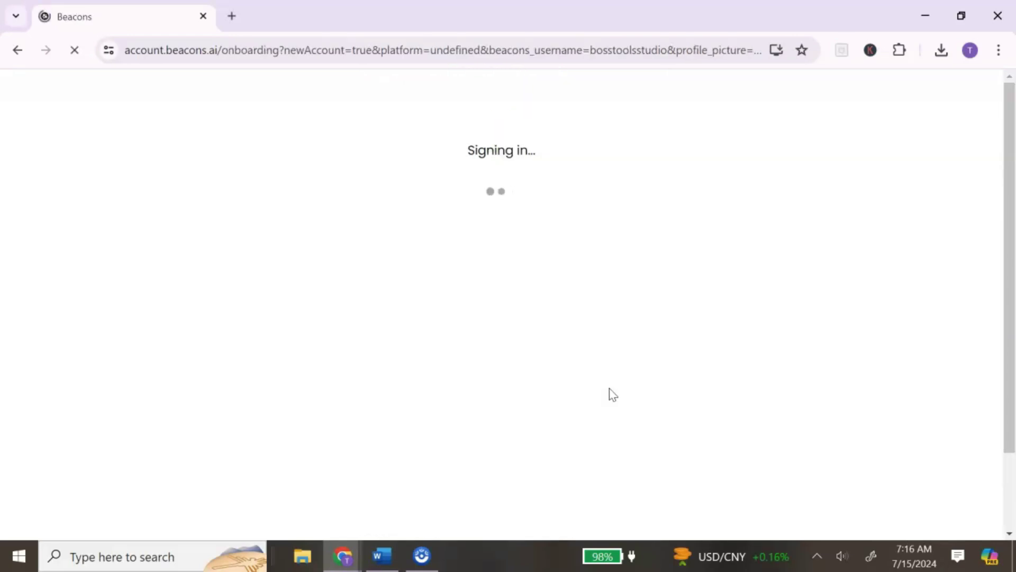
- Add the social handles bosstoolsstudio for Instagram and TikTok and bosstoolssstudio for YouTube, and continue the setup
left_click(709, 167)
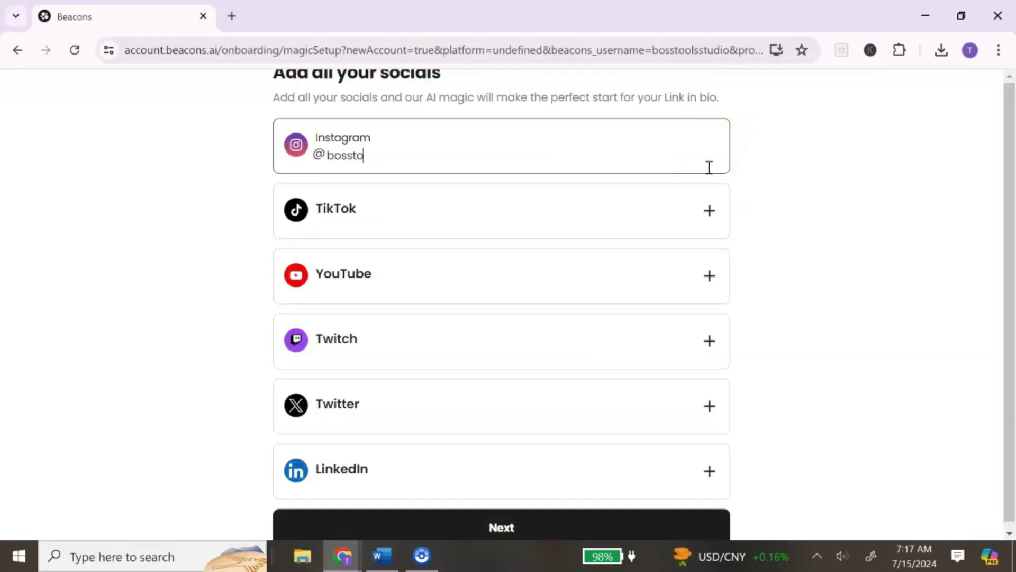
type("bosstoolsstudio")
left_click(567, 232)
type("bo")
left_click(566, 268)
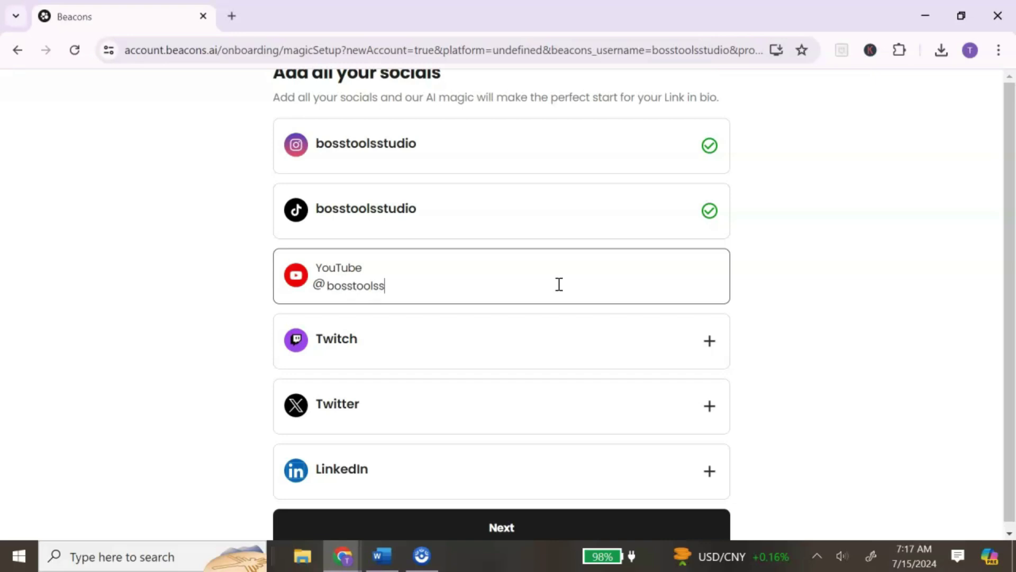
left_click(742, 318)
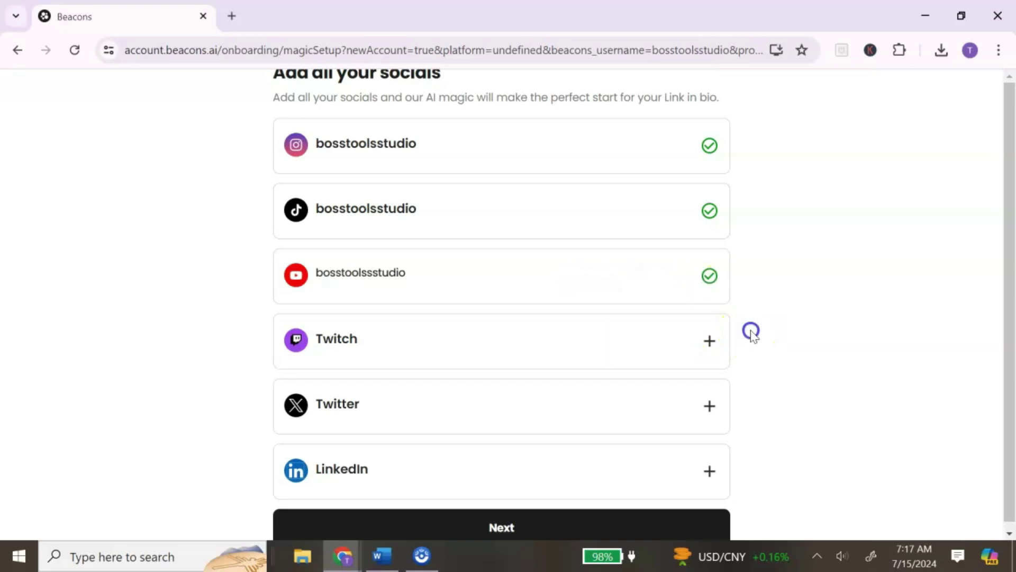
left_click(517, 525)
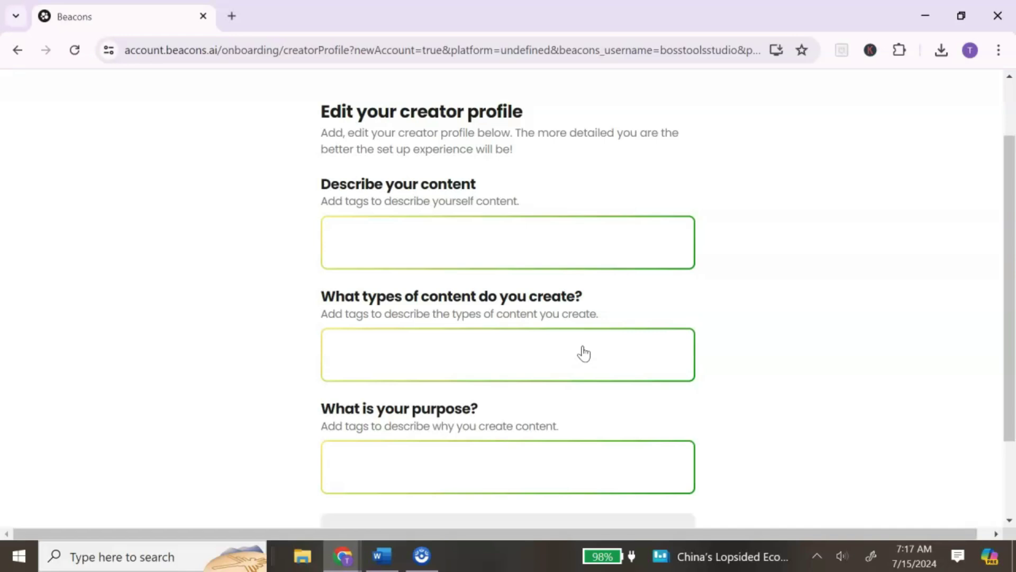
- Replace the AI-generated bio with "Digital Tech & Digital Products" and proceed to the next setup stage
scroll(584, 353, "down", 2)
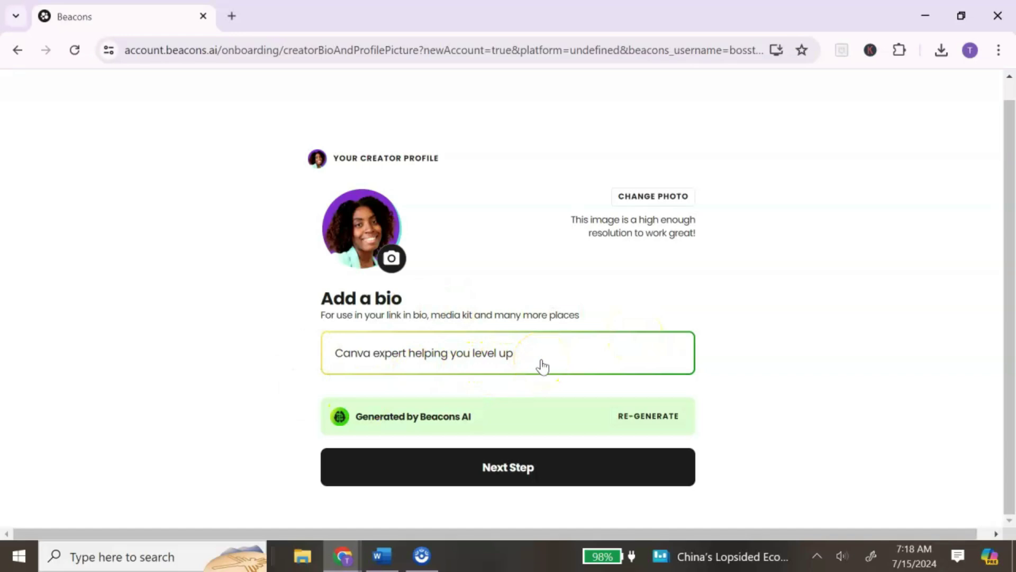
left_click(649, 416)
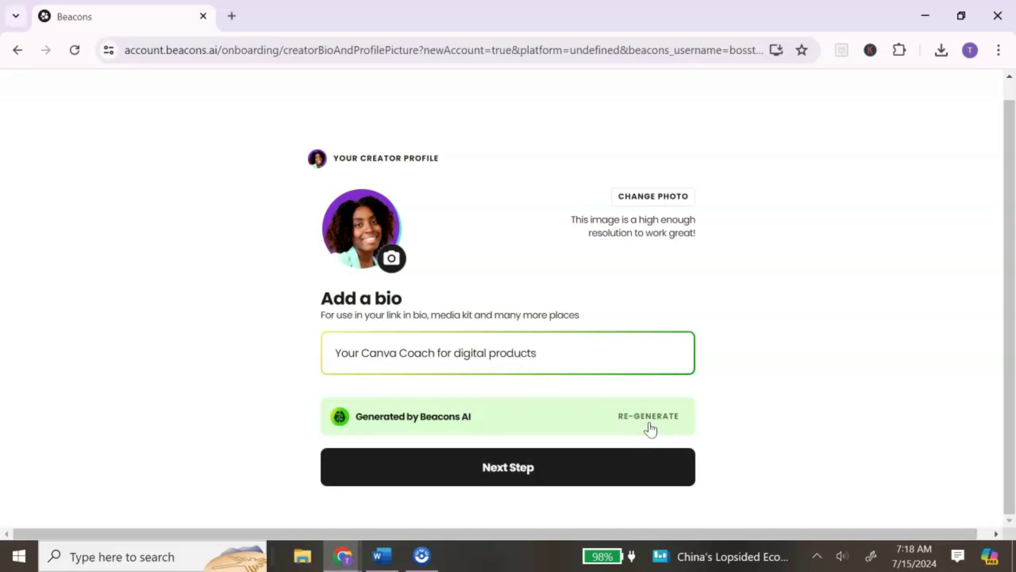
left_click(544, 356)
key("ctrl+z")
type("Tech & Digital Products")
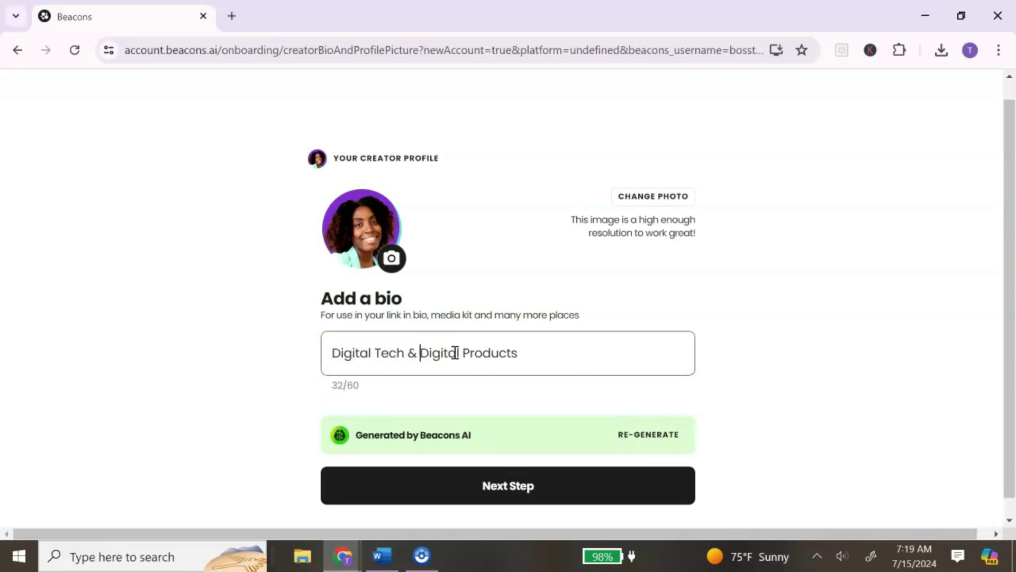
left_click(699, 377)
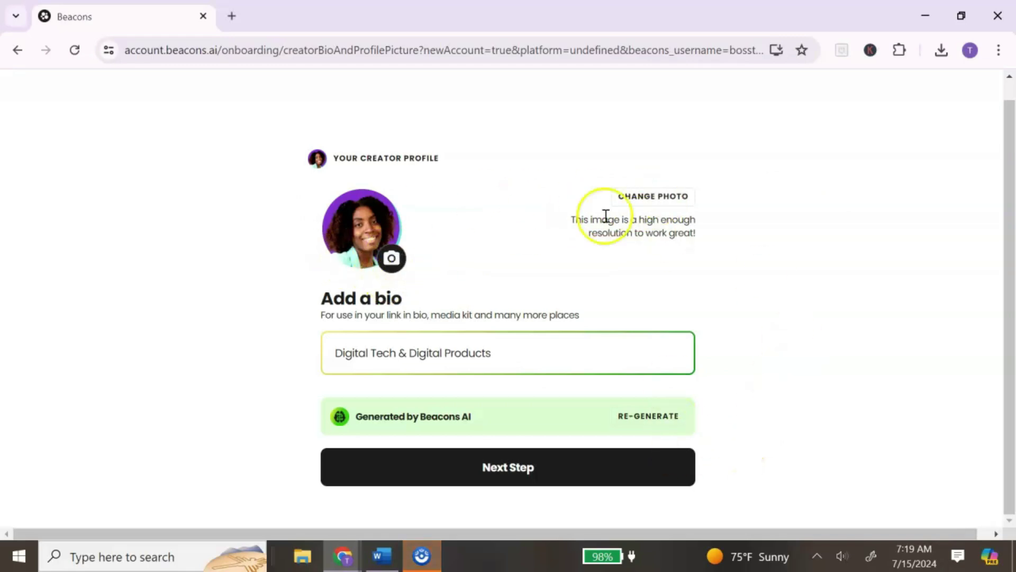
left_click(553, 476)
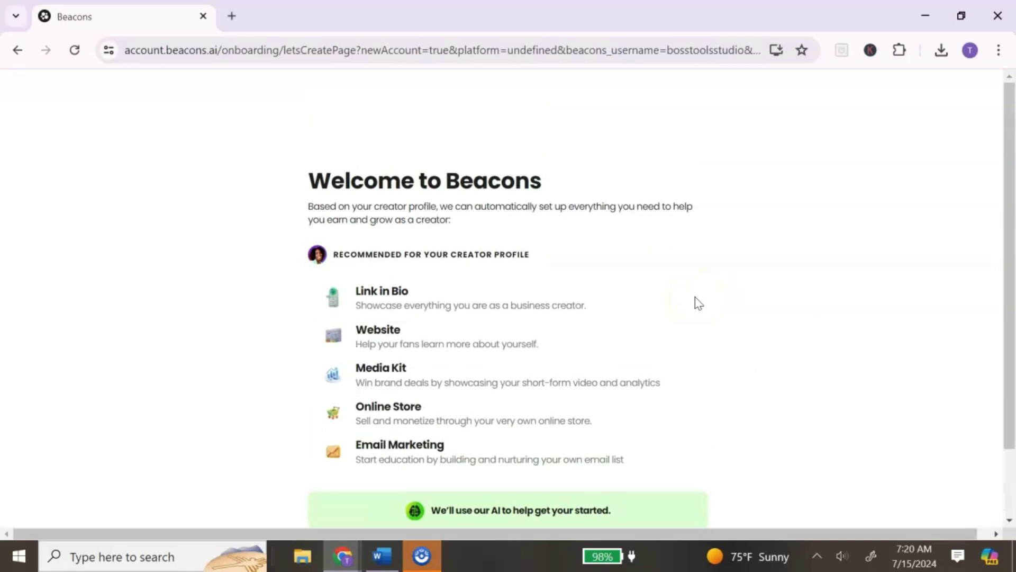
- Have Beacons AI create all the recommended creator pages in one go
left_click(693, 303)
scroll(692, 303, "down", 2)
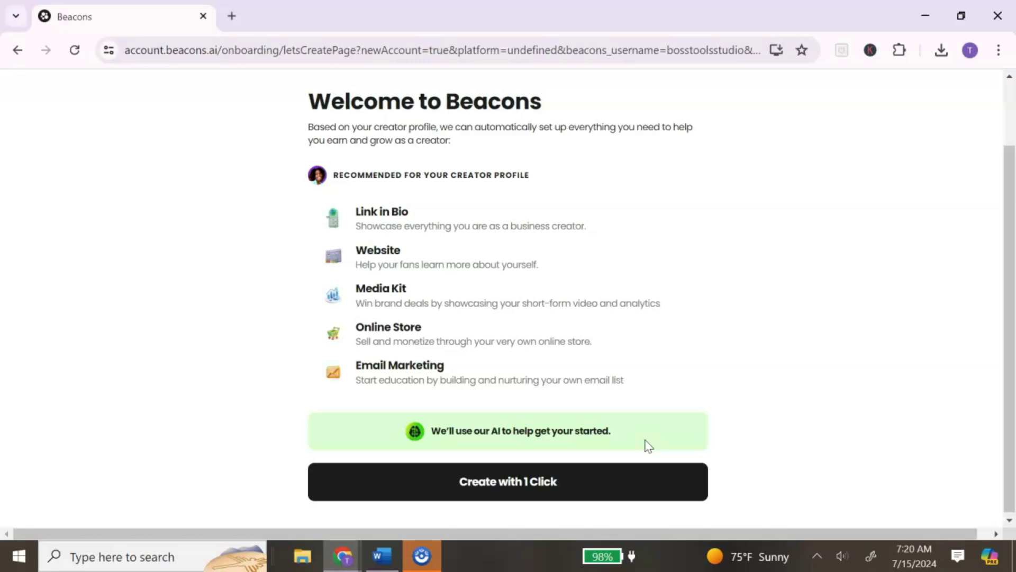
left_click(549, 497)
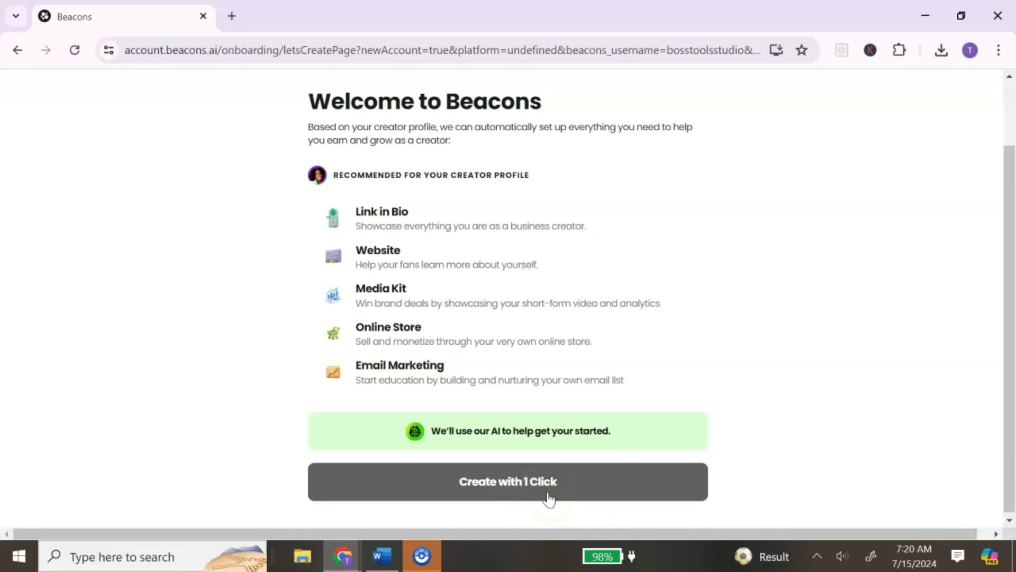
left_click(549, 497)
- Review the generated Link in Bio, Online Store, Media Kit and Email Marketing previews and start customizing them
scroll(424, 134, "down", 3)
scroll(450, 143, "up", 3)
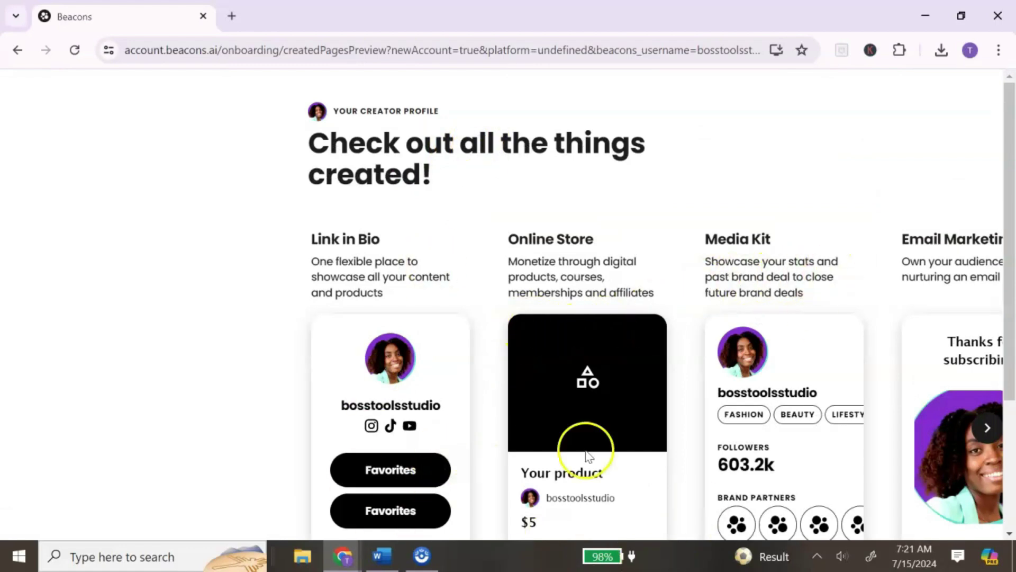
scroll(569, 479, "down", 3)
left_click_drag(571, 480, 613, 474)
scroll(487, 199, "up", 3)
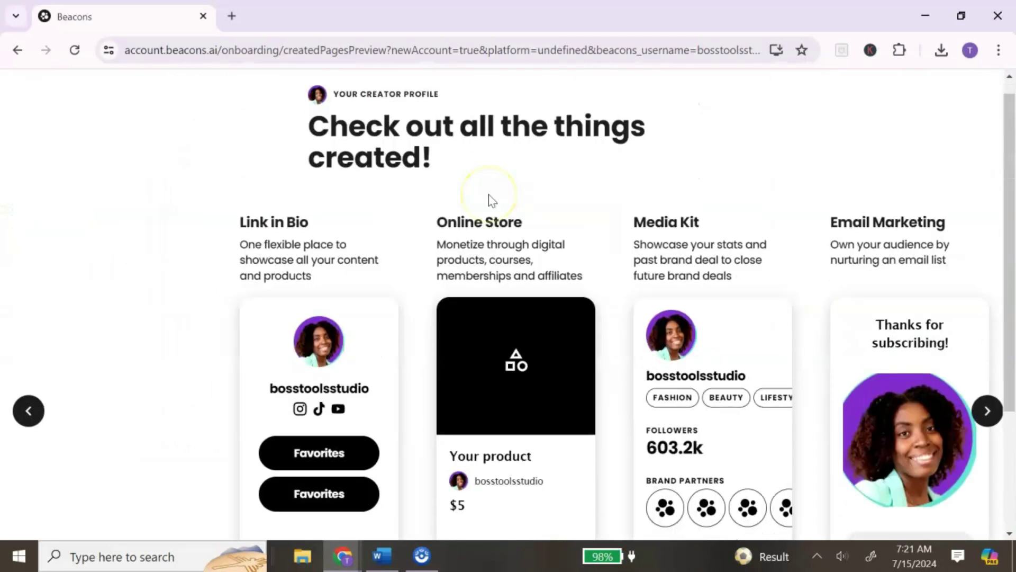
scroll(489, 191, "down", 3)
left_click(540, 498)
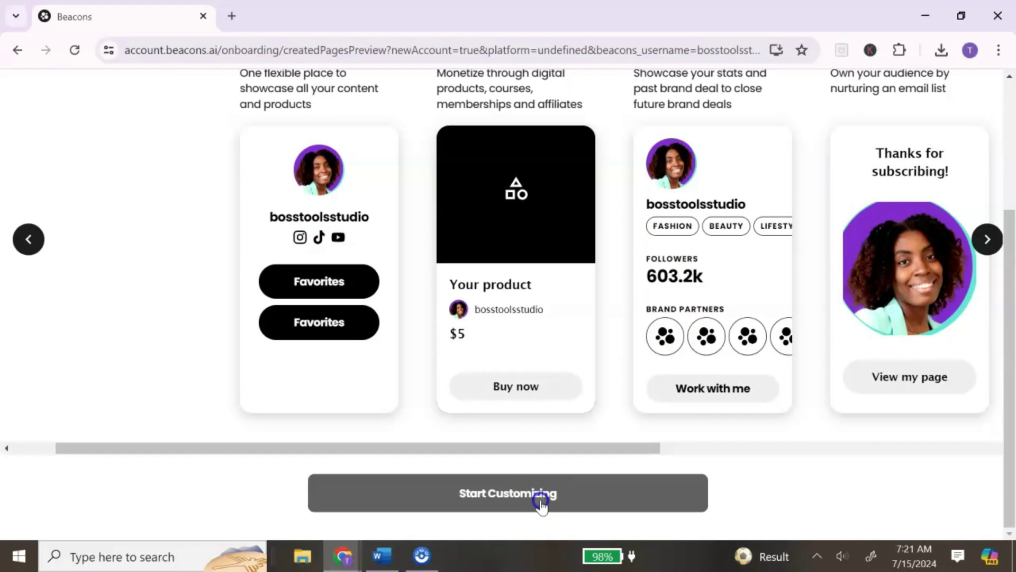
- Browse the Personal Brand Kit color palettes and apply Galaxy Night
scroll(408, 313, "down", 7)
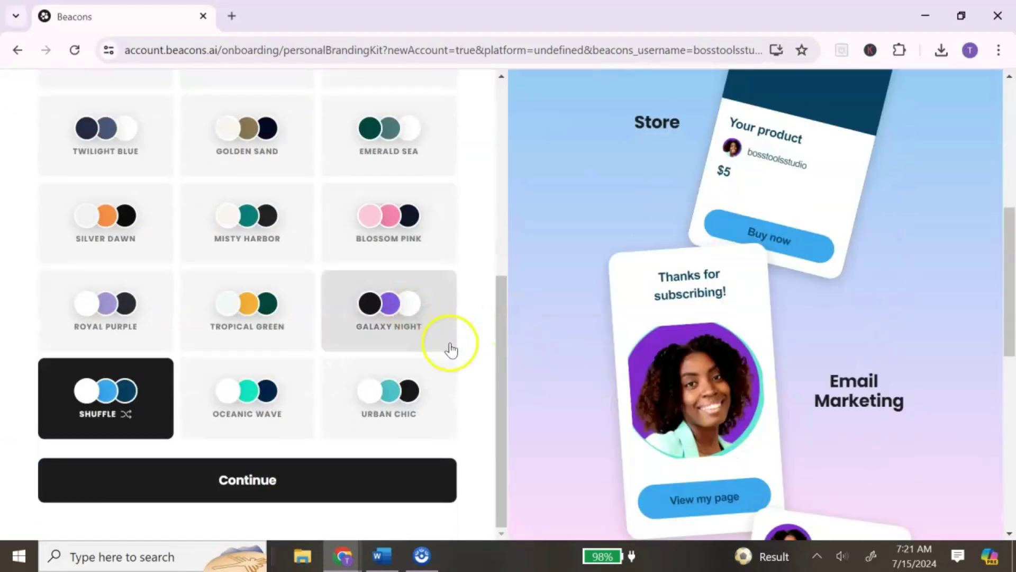
scroll(450, 347, "up", 3)
scroll(454, 342, "up", 5)
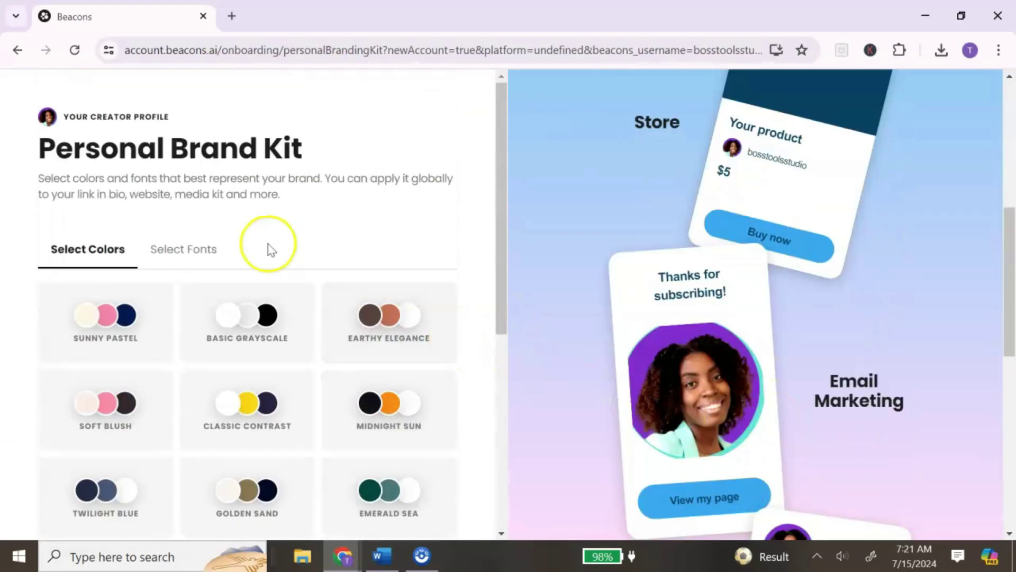
scroll(161, 350, "down", 10)
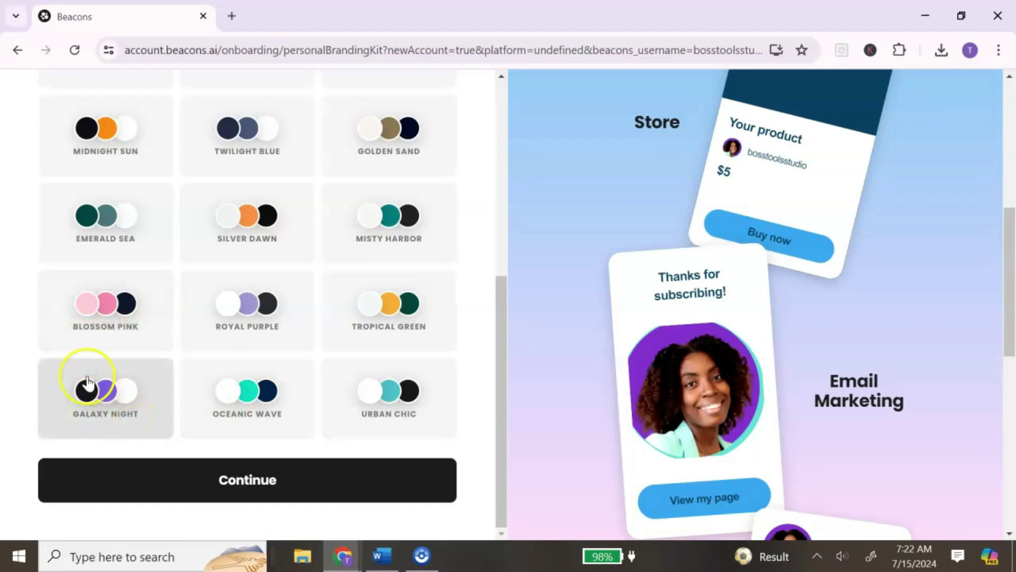
left_click(106, 400)
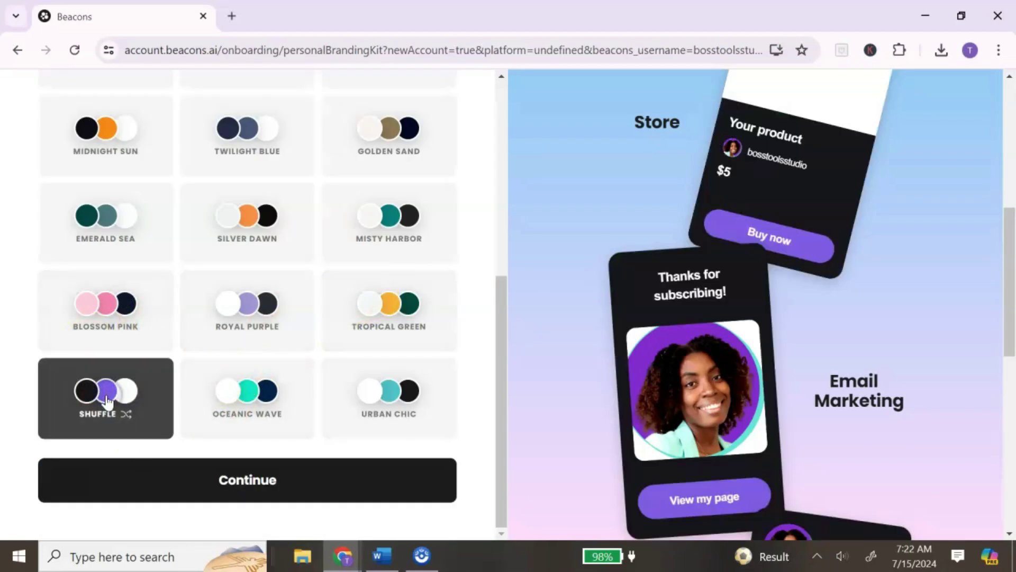
- Check the page previews with the applied palette and open the brand kit's font choices
scroll(460, 294, "up", 3)
scroll(876, 284, "down", 4)
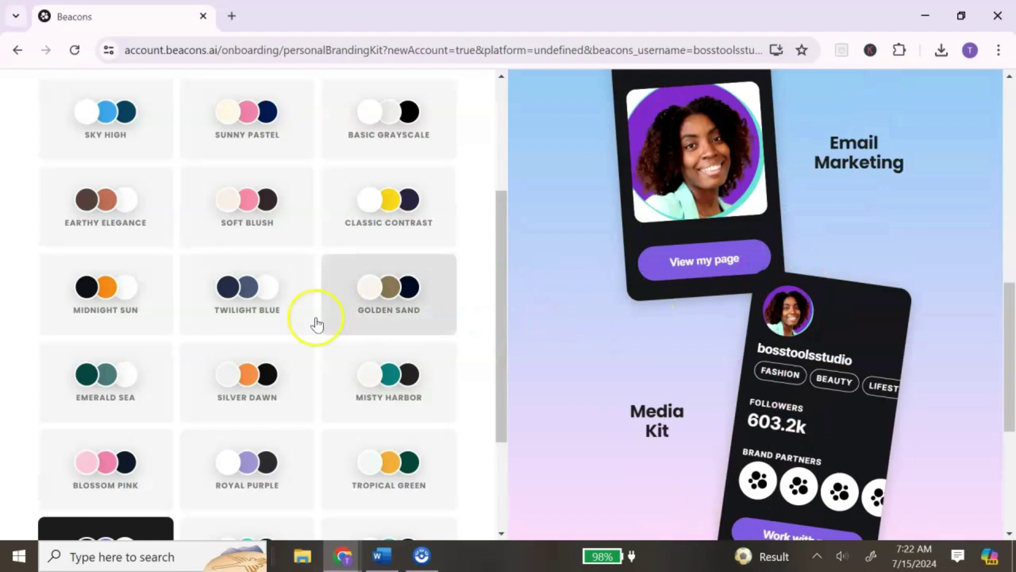
scroll(365, 324, "up", 5)
left_click(221, 253)
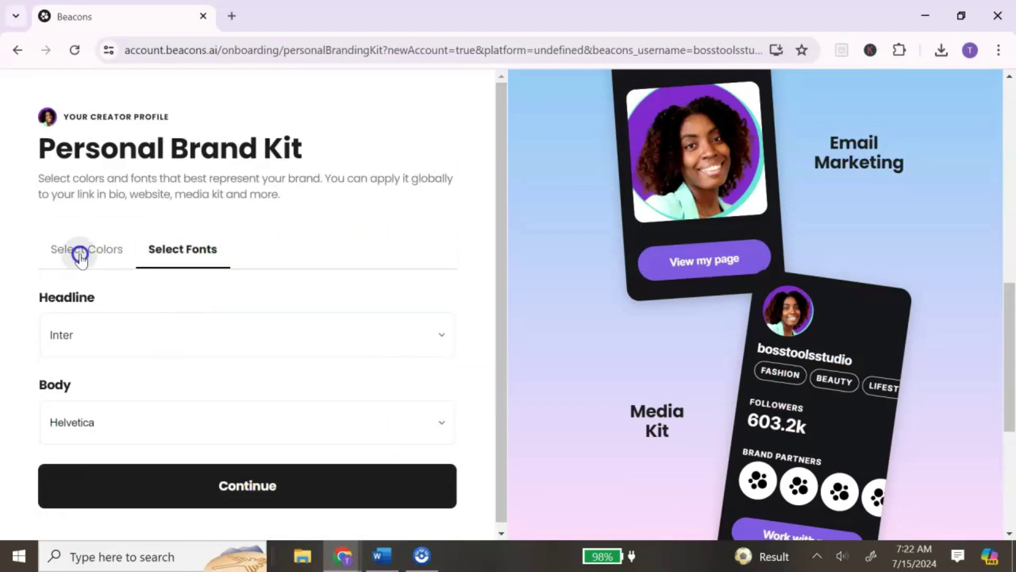
- Finish the Personal Brand Kit with the chosen colors and fonts and continue the onboarding
left_click(243, 465)
scroll(476, 202, "down", 7)
left_click(329, 487)
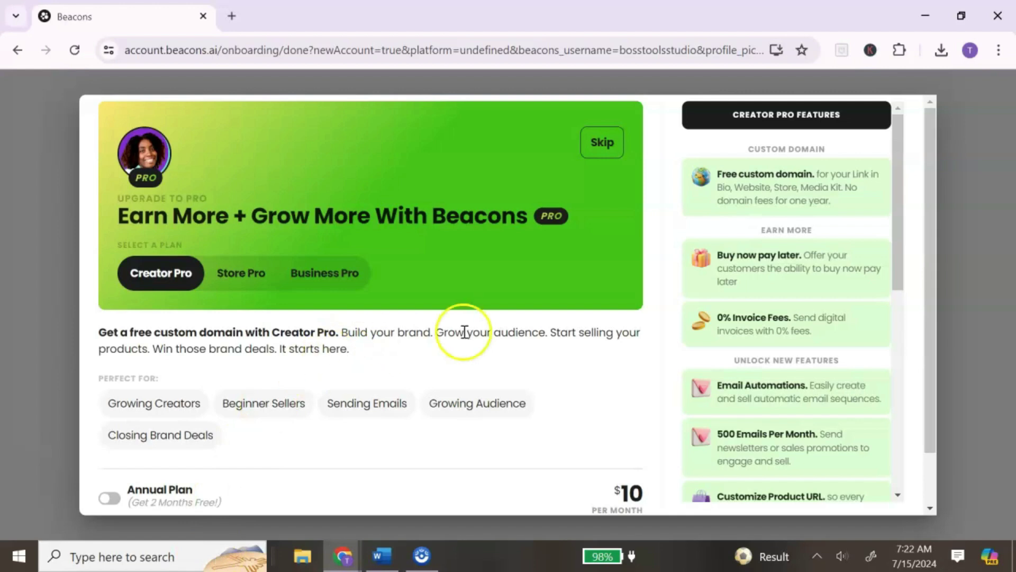
- Skip the Creator Pro upgrade offer and the free custom domain choice to complete onboarding
scroll(468, 332, "down", 1)
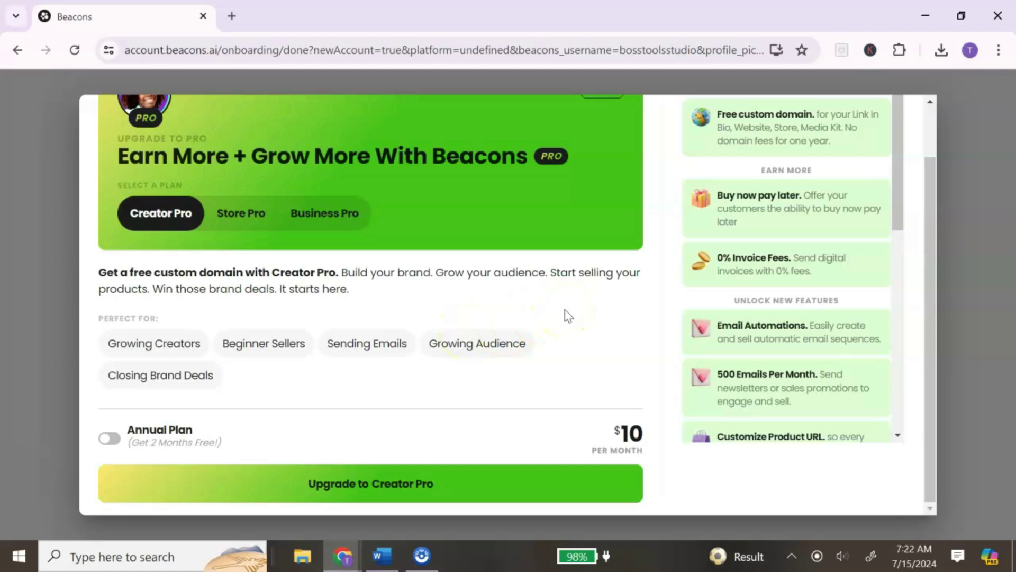
scroll(568, 315, "up", 1)
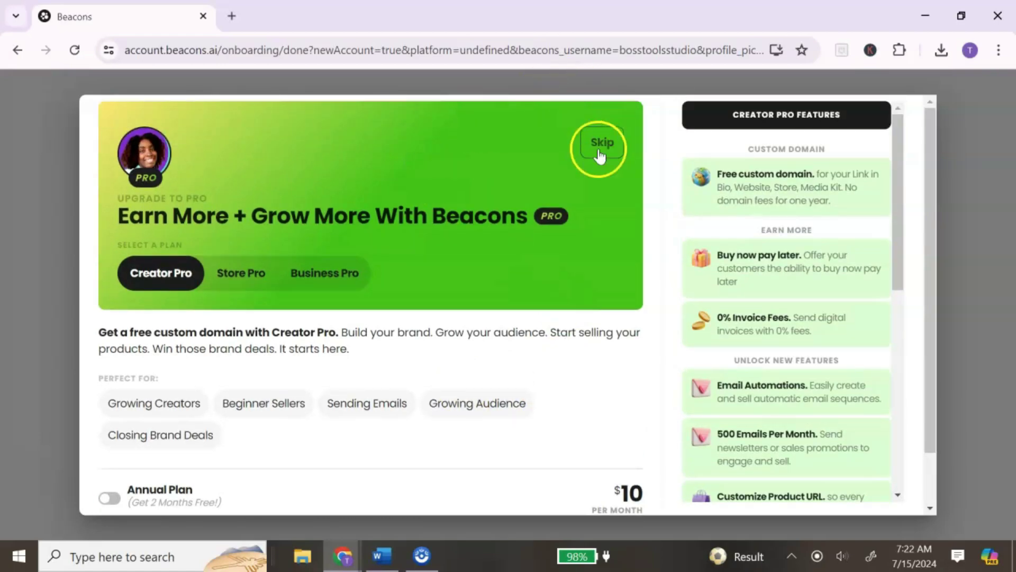
left_click(603, 150)
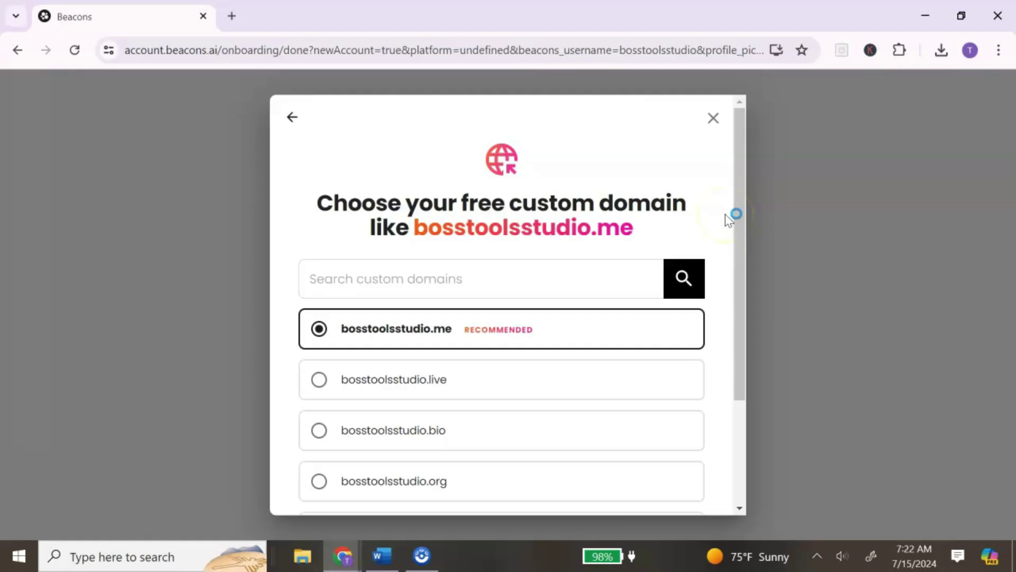
scroll(617, 211, "down", 3)
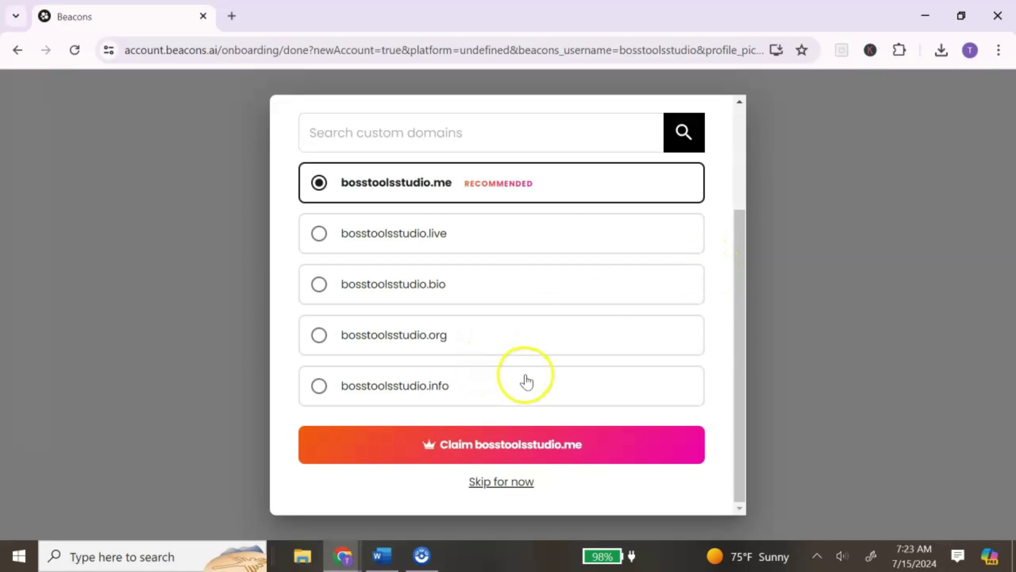
left_click(510, 483)
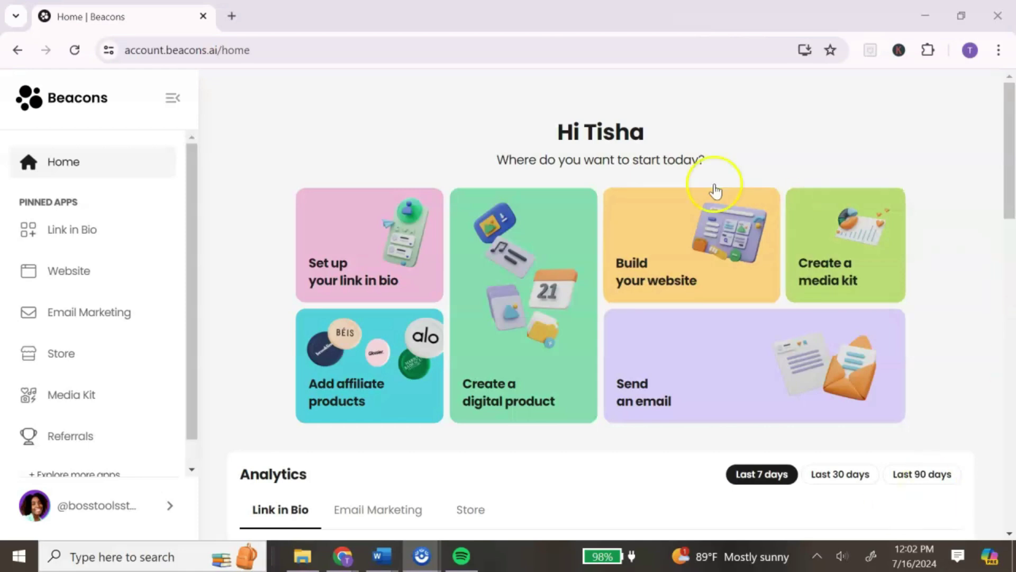
- Open the Link in Bio app and look over its upgrade features and My Pages section
left_click(90, 233)
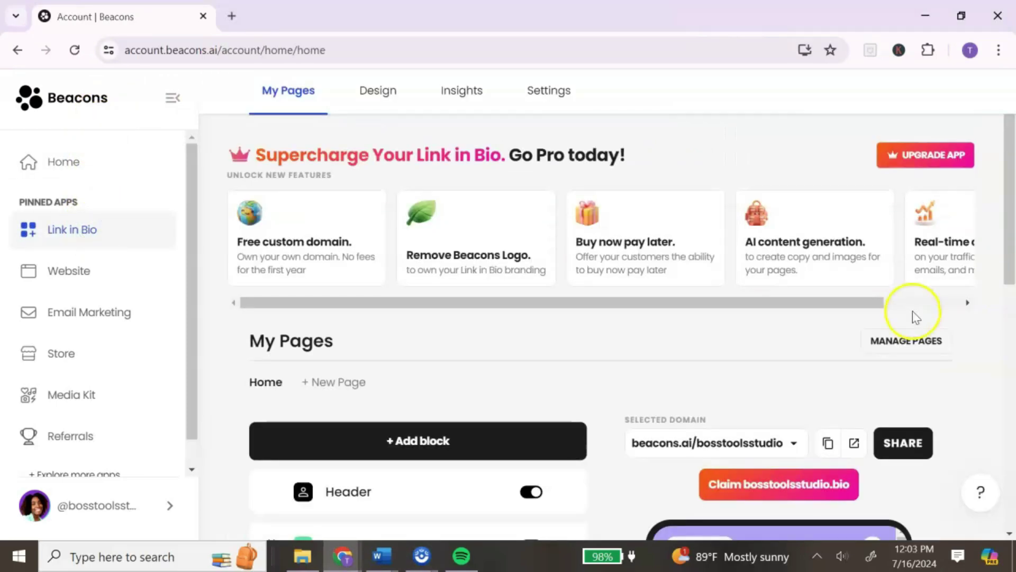
scroll(916, 317, "down", 3)
scroll(938, 304, "up", 2)
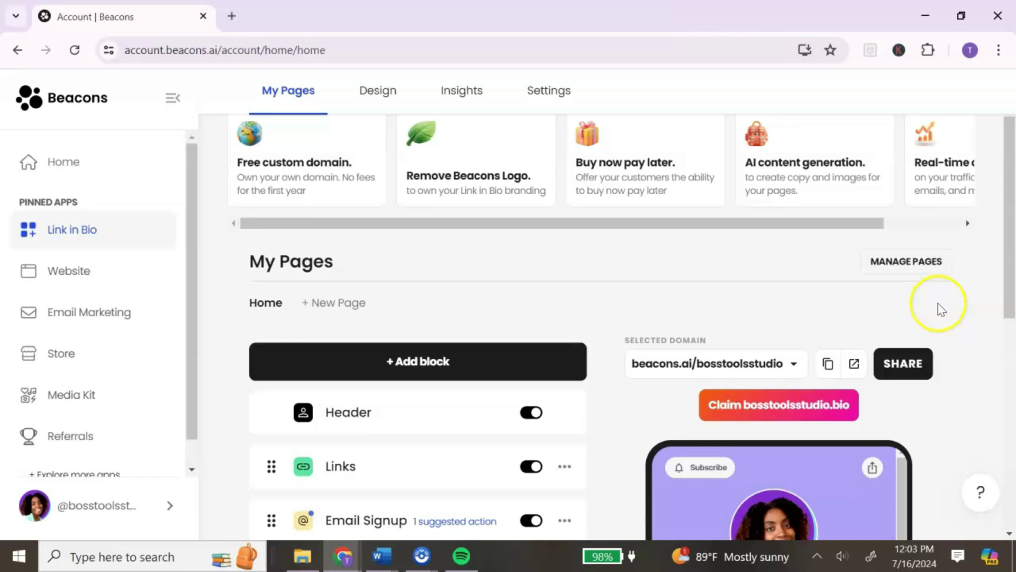
scroll(938, 302, "up", 2)
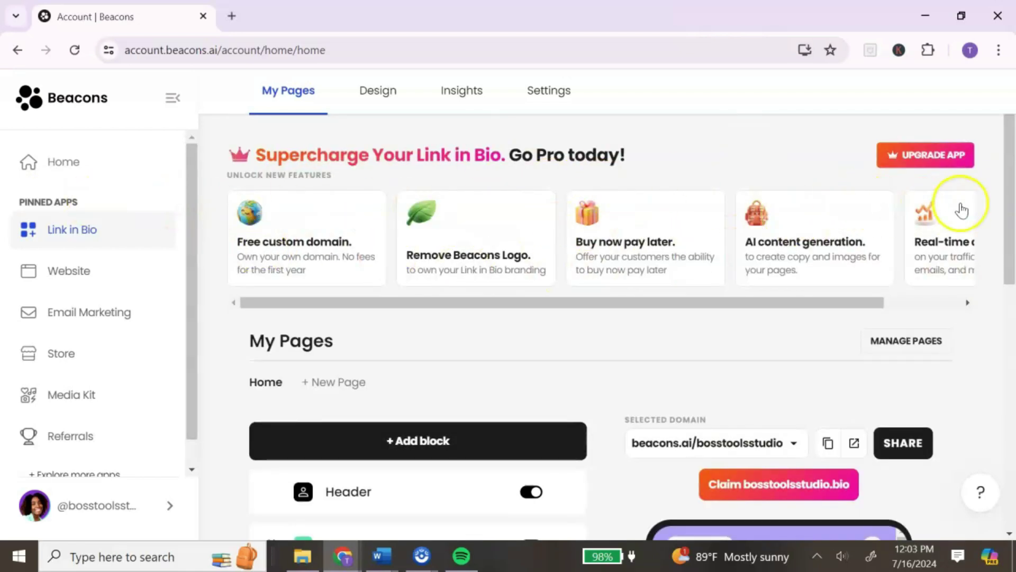
left_click_drag(1011, 222, 1012, 291)
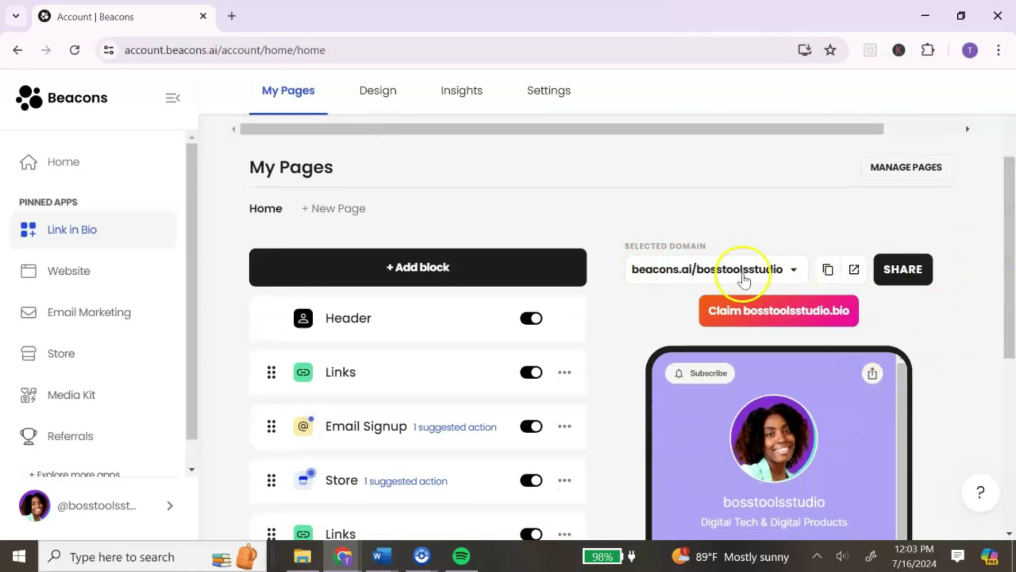
- Review the sharing options for the beacons.ai/bosstoolsstudio page and close them
left_click(899, 269)
scroll(487, 278, "down", 2)
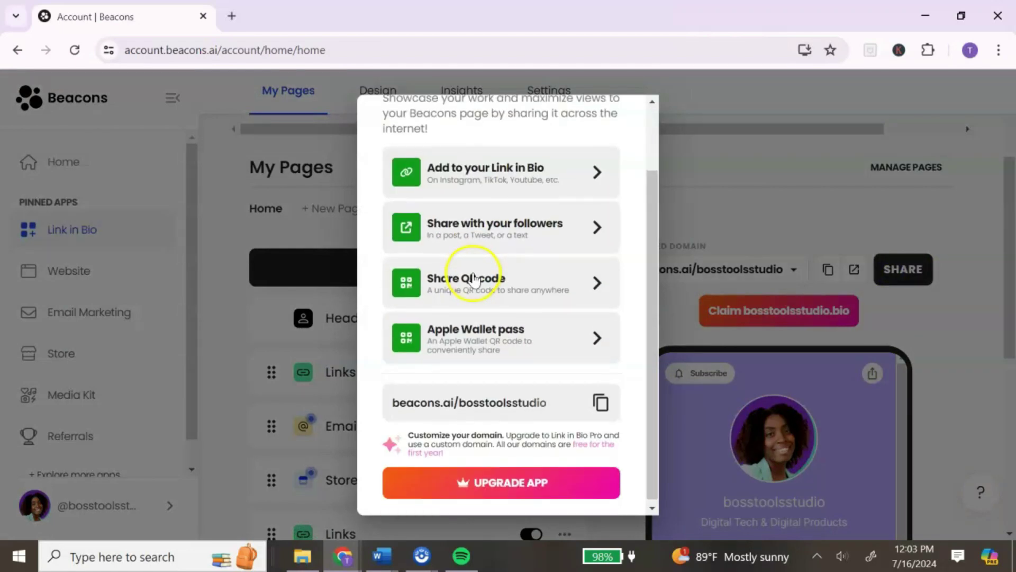
scroll(529, 403, "up", 2)
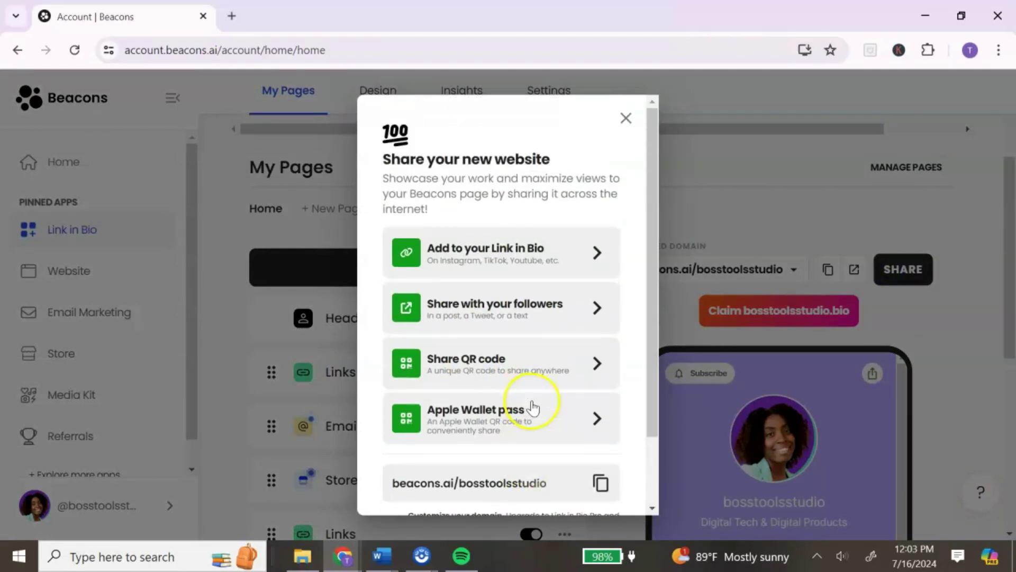
left_click(626, 119)
- Examine the Home page's block list and its phone preview from the profile header down to the last Links block
left_click_drag(1008, 254, 1007, 324)
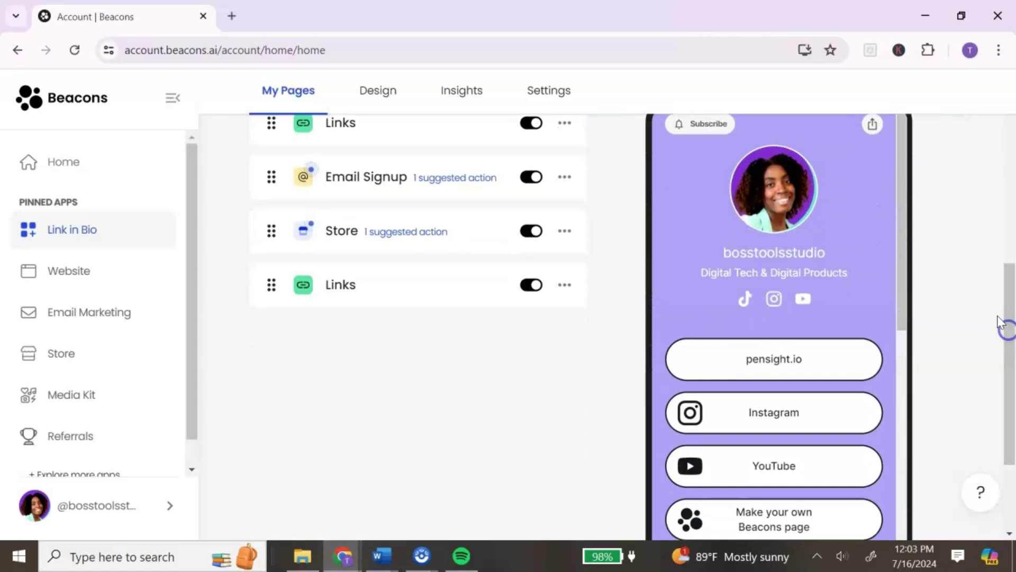
scroll(789, 277, "down", 5)
scroll(794, 320, "up", 2)
scroll(791, 317, "down", 5)
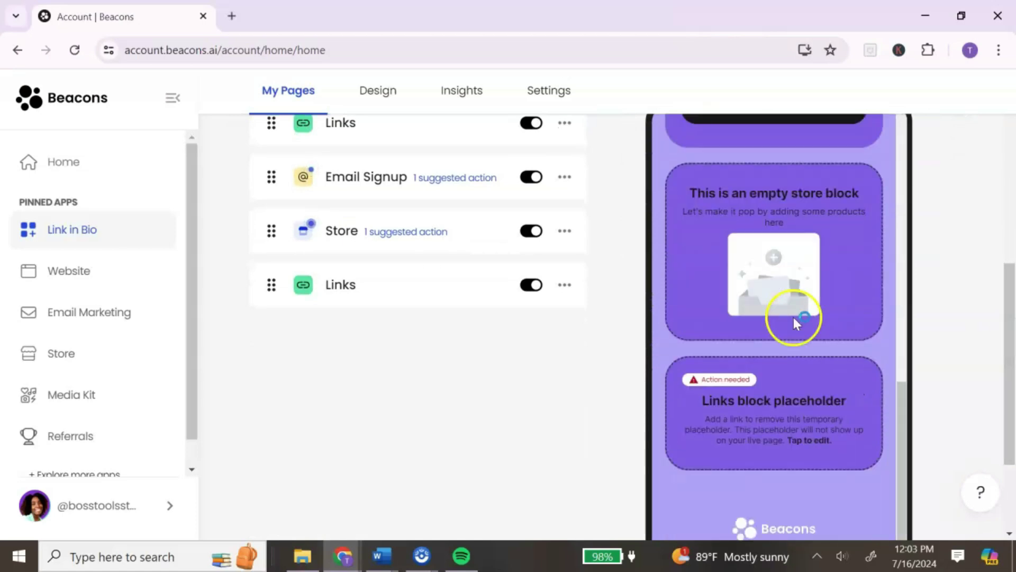
scroll(808, 462, "up", 10)
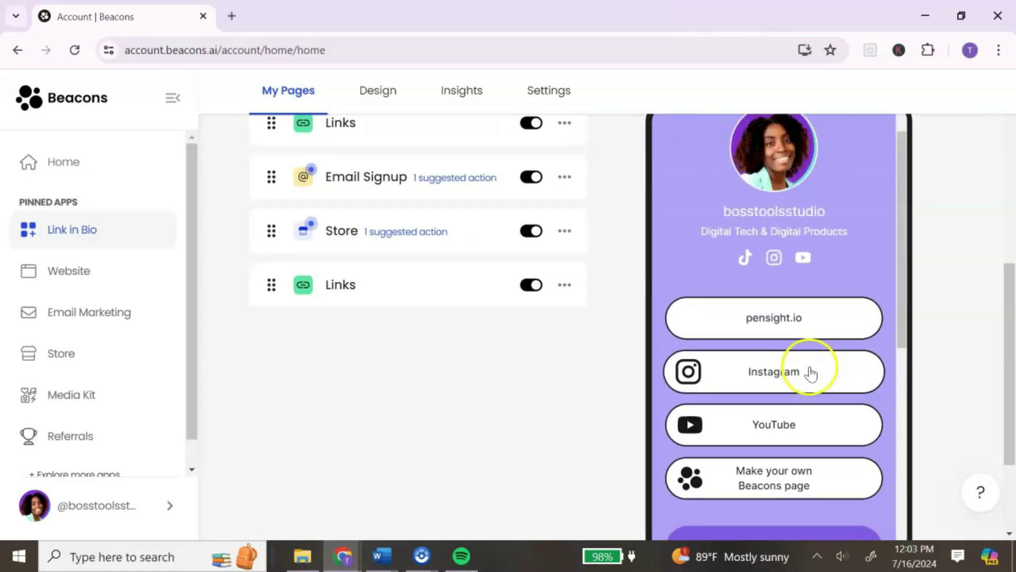
left_click_drag(1004, 374, 1009, 270)
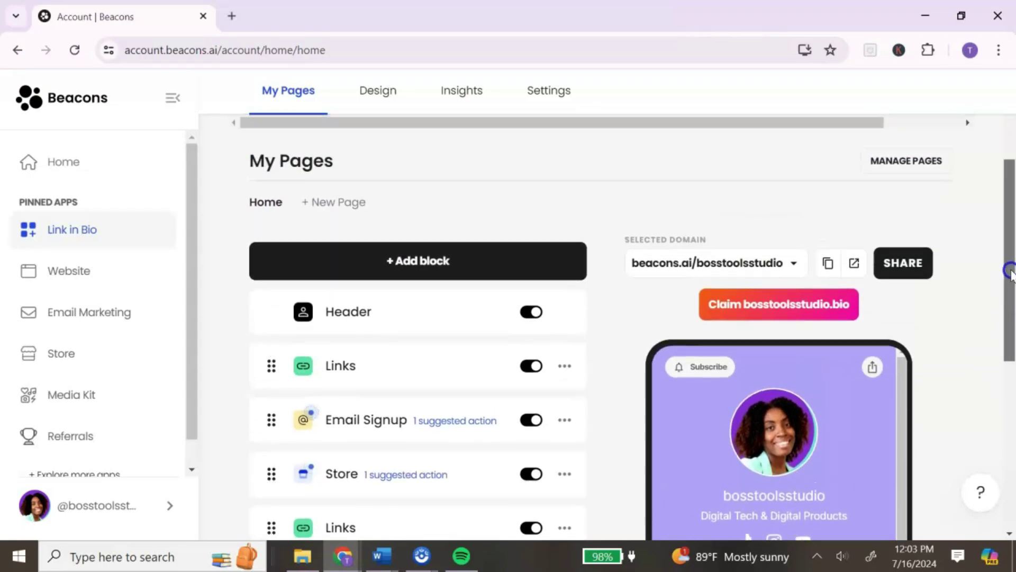
scroll(538, 256, "down", 3)
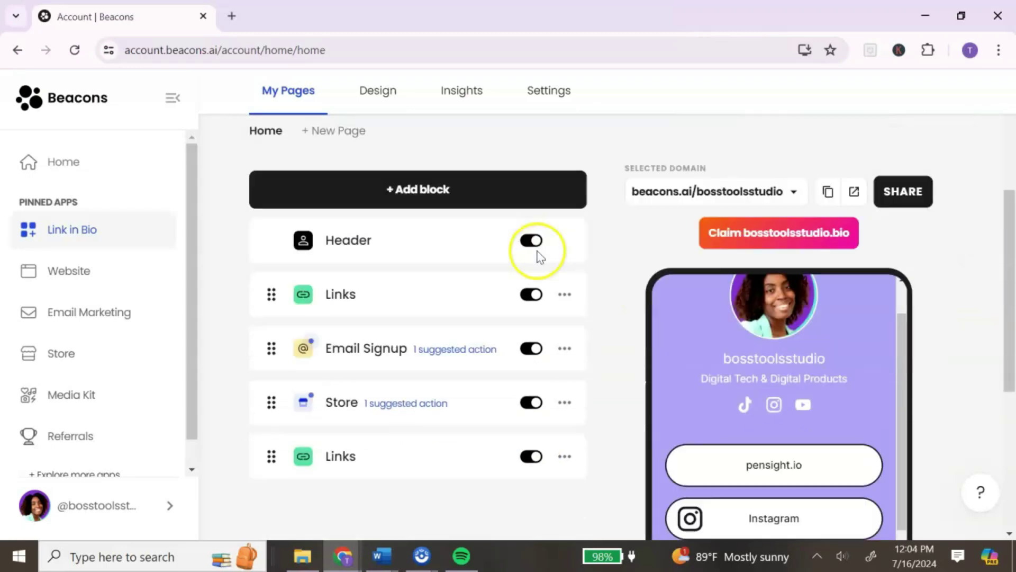
scroll(694, 298, "up", 5)
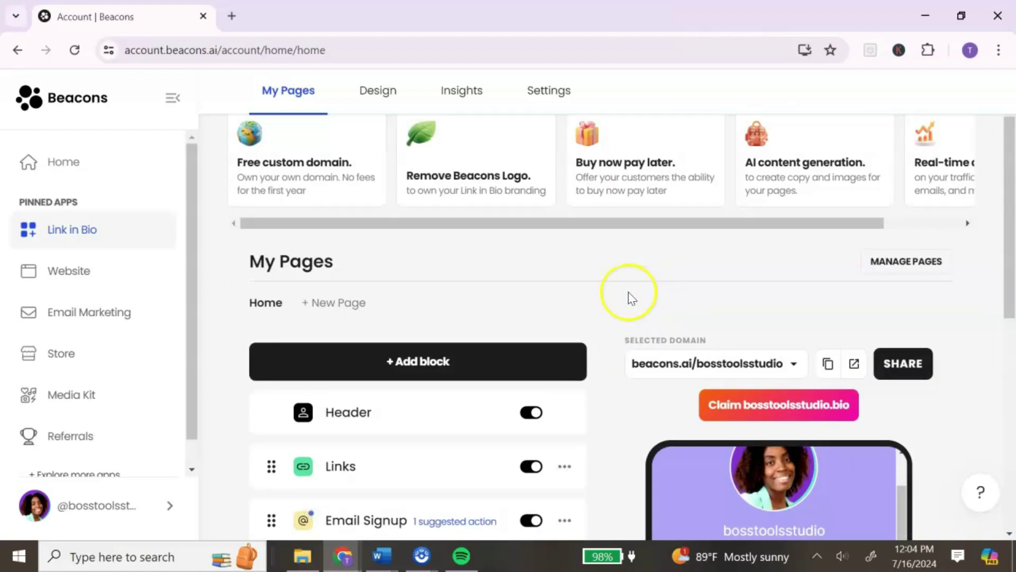
scroll(535, 302, "down", 3)
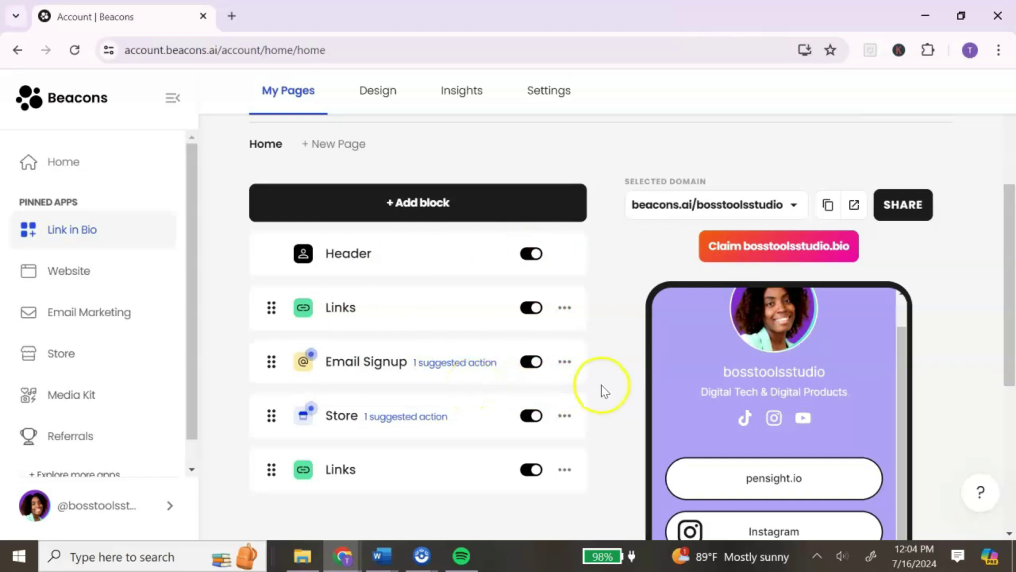
- Browse the available block types that can be added to the Home page, without adding one
left_click(418, 212)
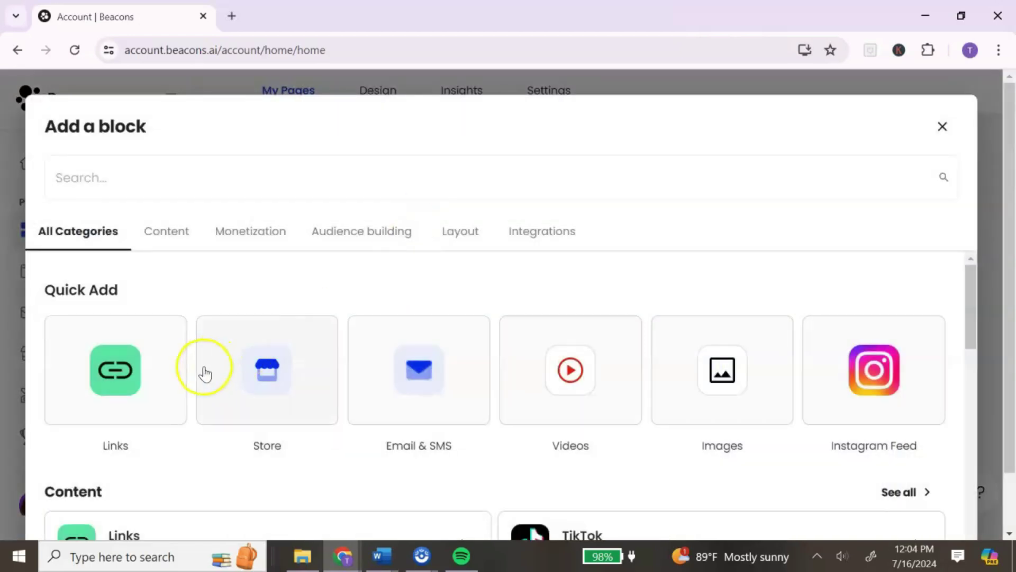
scroll(207, 315, "down", 3)
scroll(424, 322, "down", 3)
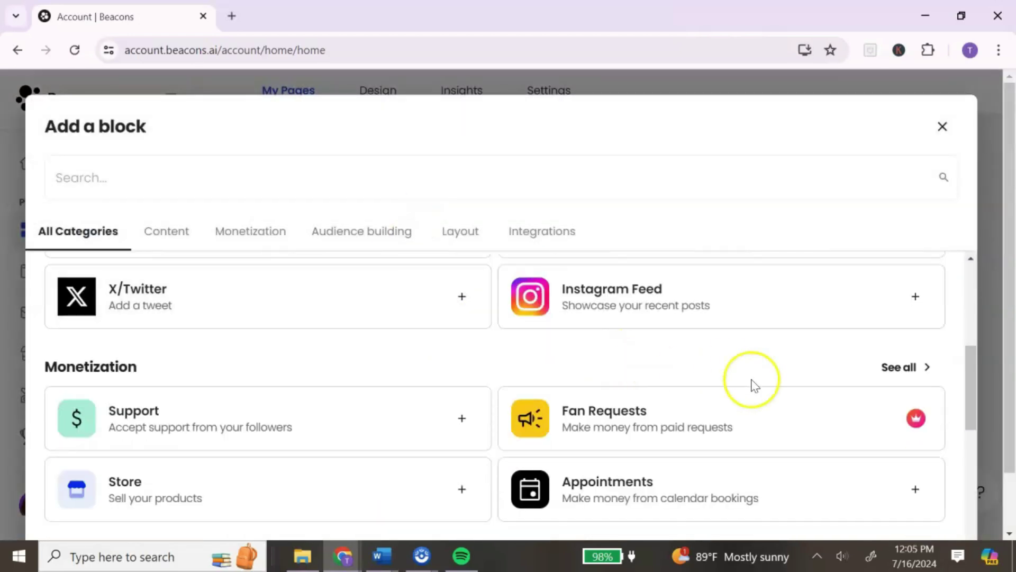
left_click(942, 127)
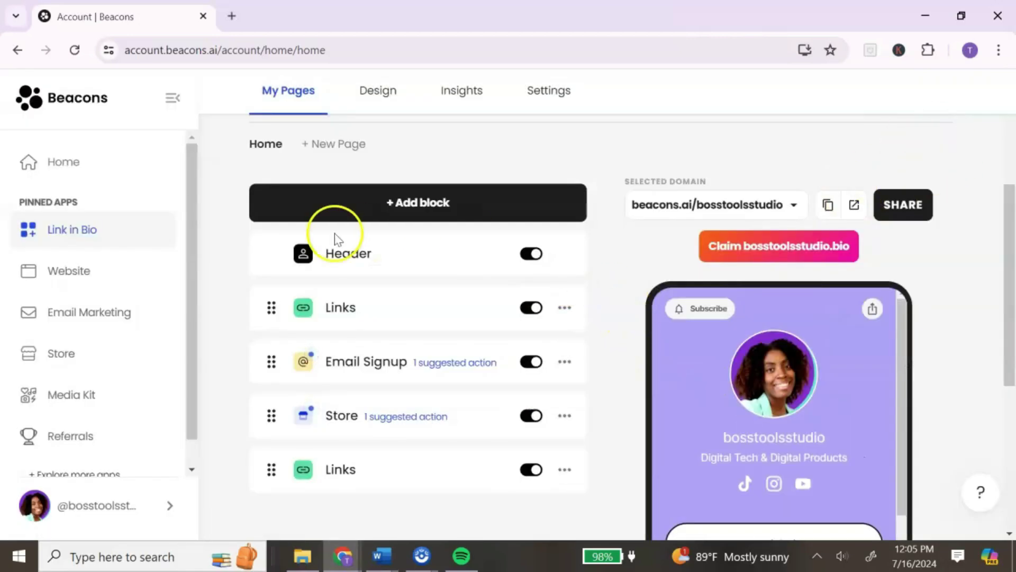
- Open the first Links block for editing and check the URL entry for a new link, without adding one
scroll(795, 352, "down", 5)
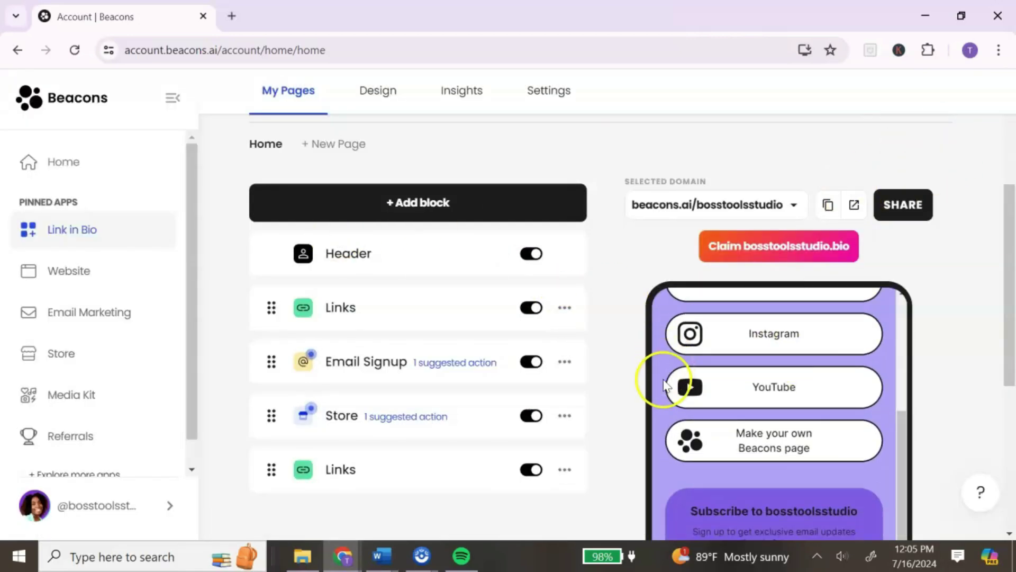
left_click(341, 310)
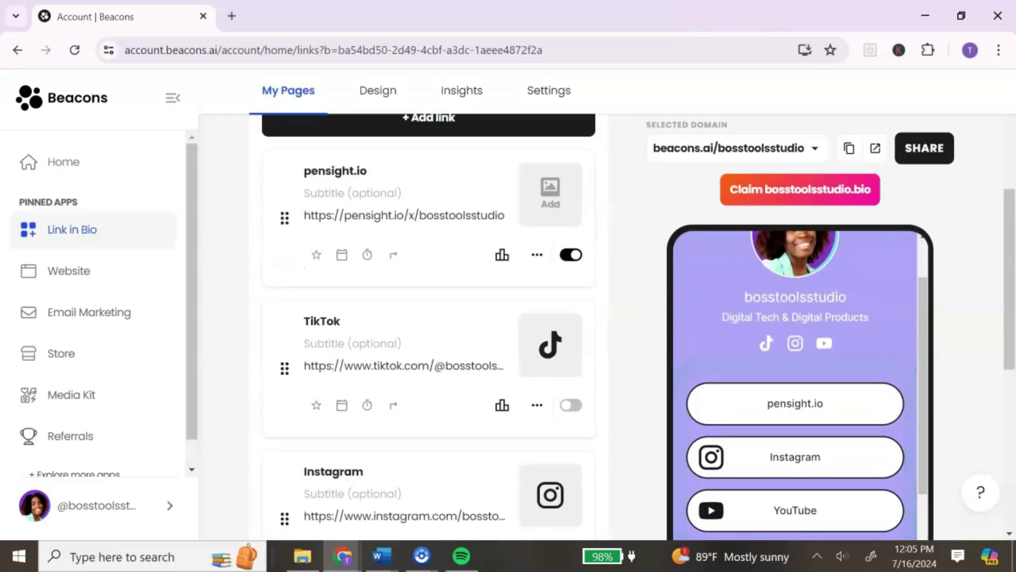
scroll(379, 323, "up", 5)
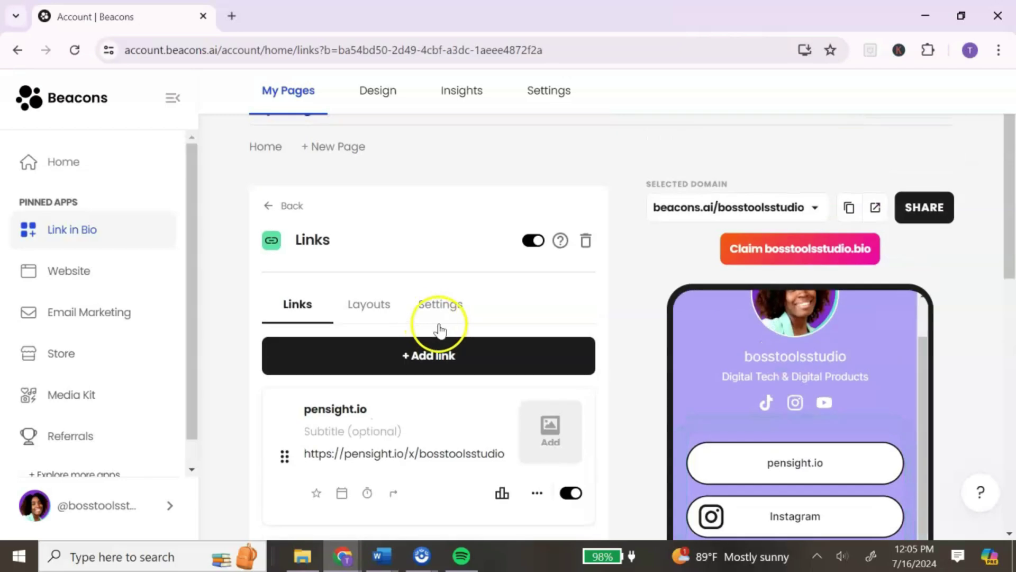
left_click(465, 365)
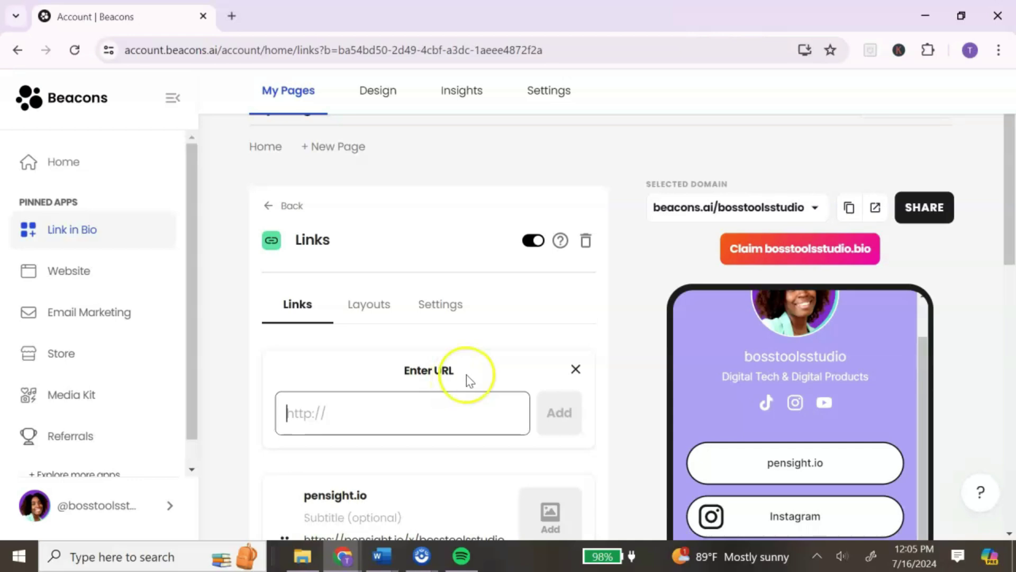
left_click(575, 369)
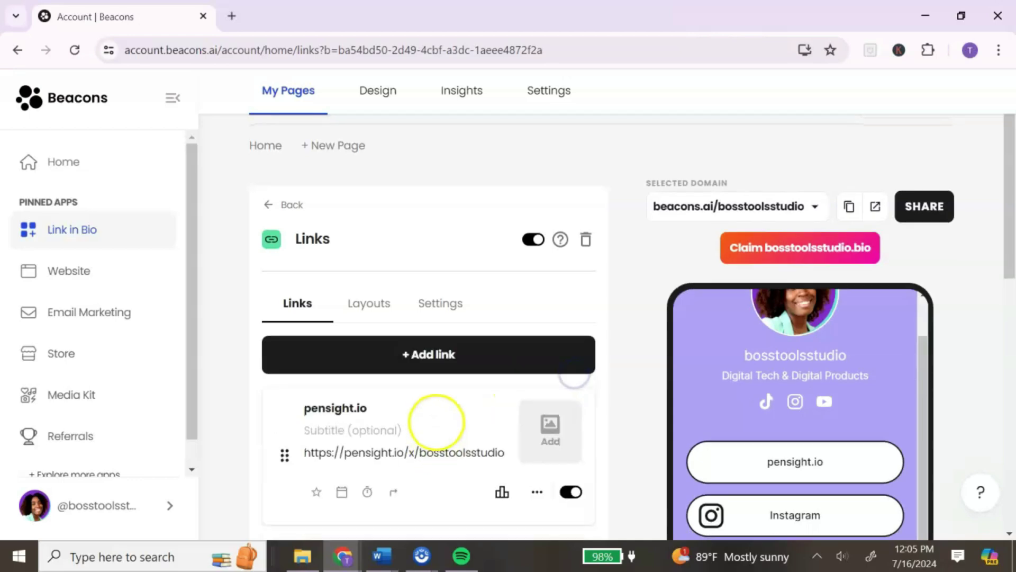
- Look through the existing pensight.io, TikTok and Instagram entries in the Links block
scroll(436, 418, "down", 1)
scroll(436, 418, "down", 3)
scroll(438, 415, "up", 2)
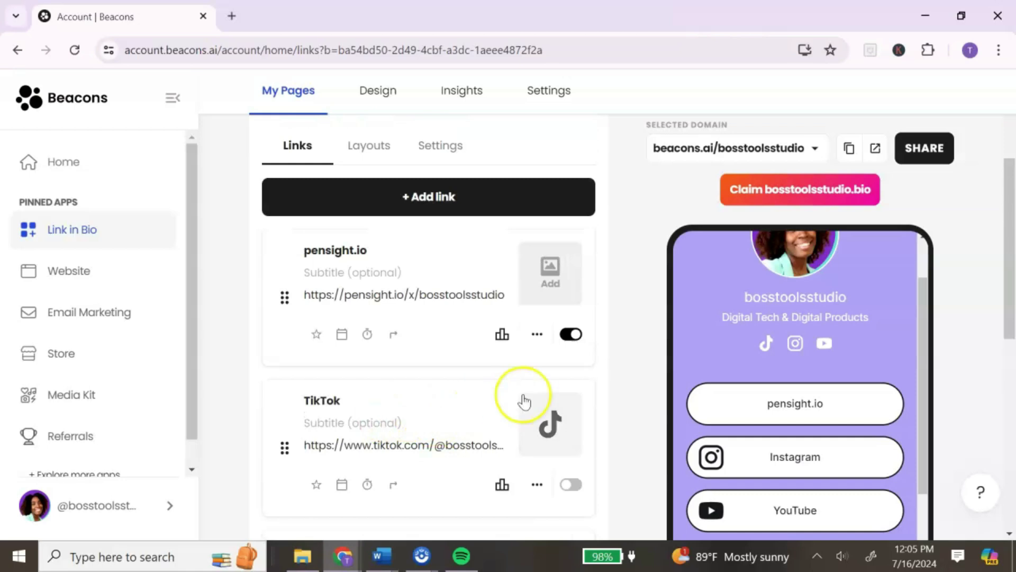
scroll(524, 402, "down", 2)
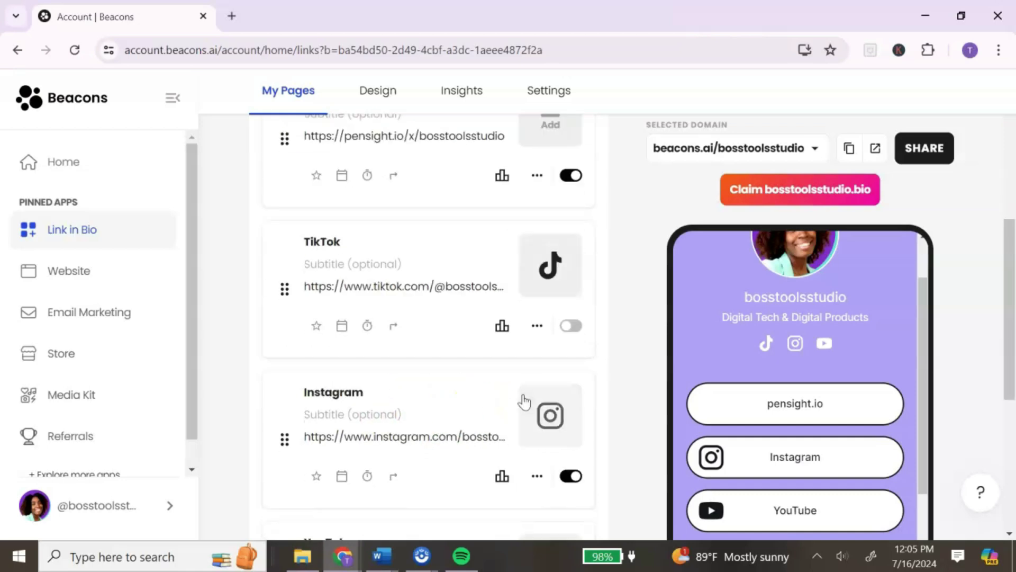
scroll(524, 401, "up", 2)
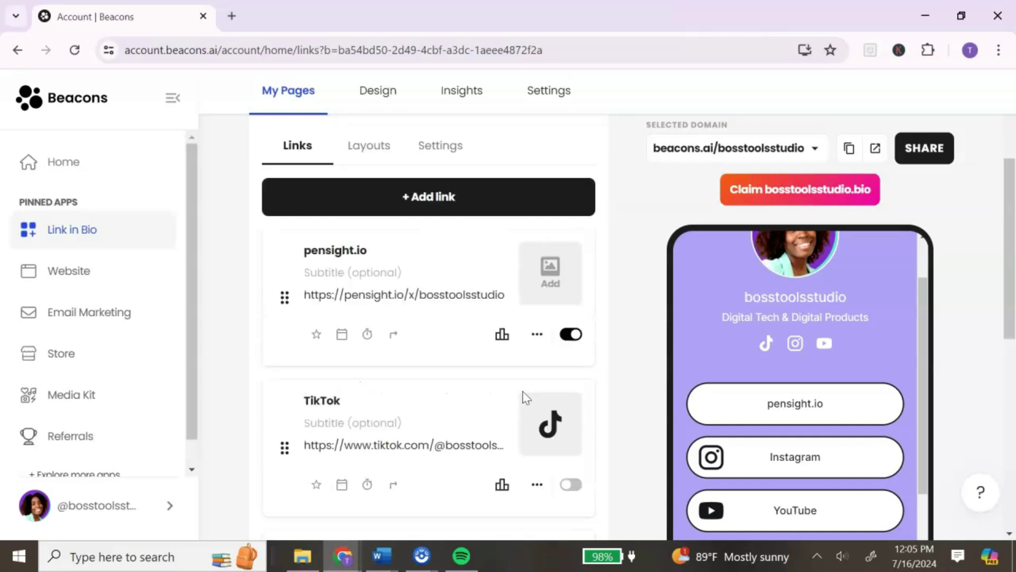
- Check the extra options of the pensight.io link and hide that link from the page
left_click(537, 335)
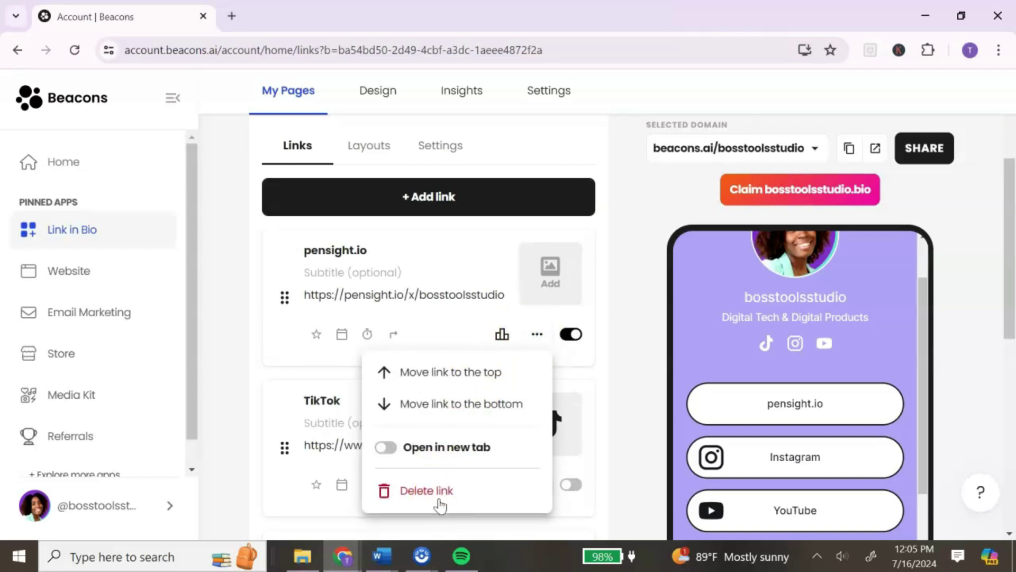
left_click(508, 313)
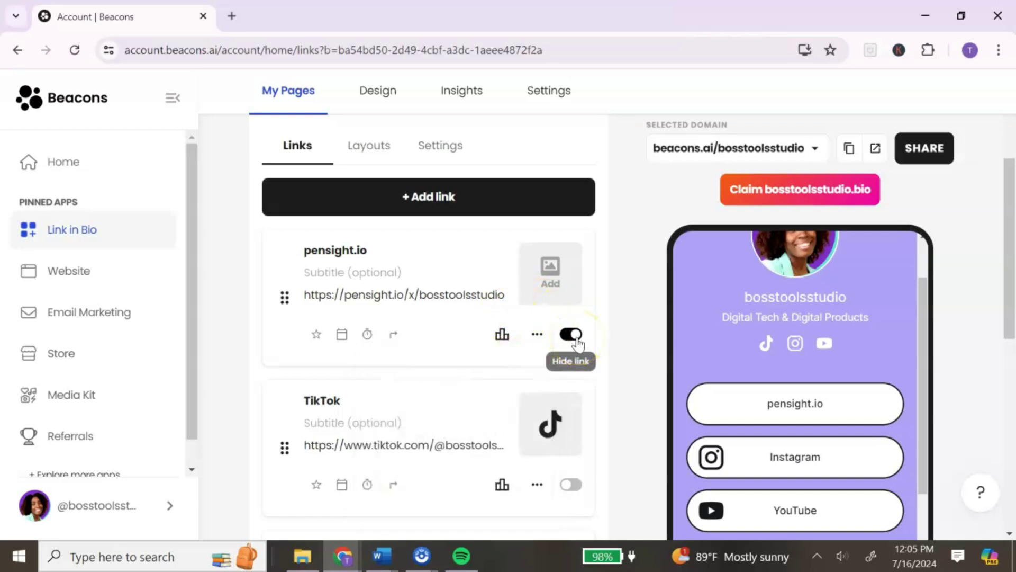
left_click(577, 339)
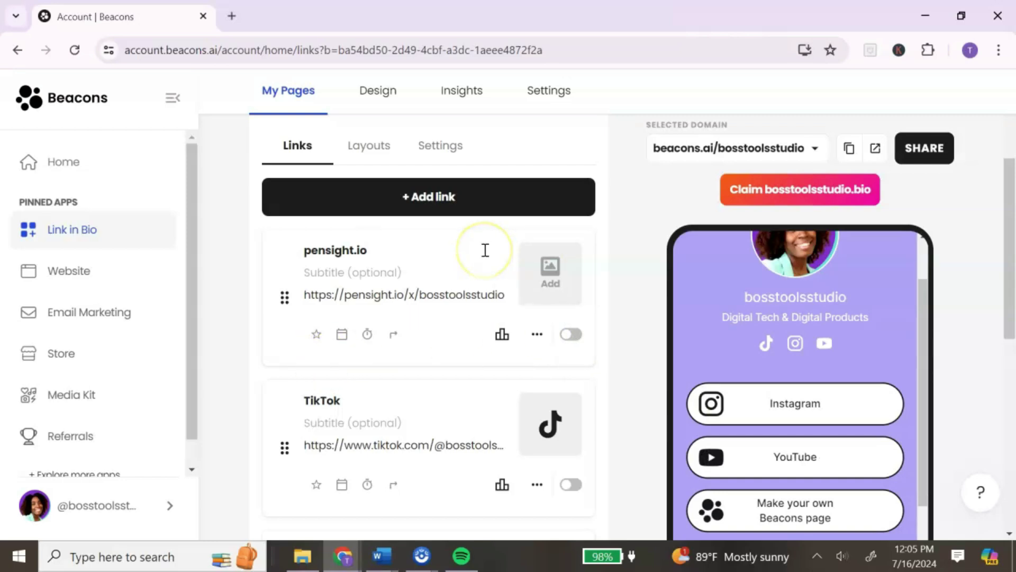
- Check the image source options for the pensight.io link, without adding an image
left_click(550, 274)
left_click(626, 169)
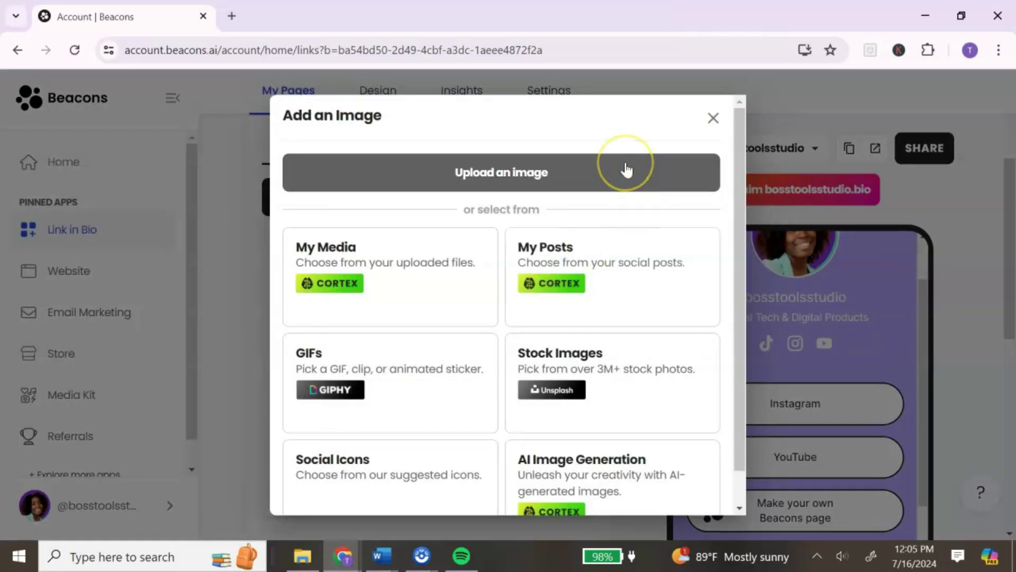
scroll(690, 286, "down", 1)
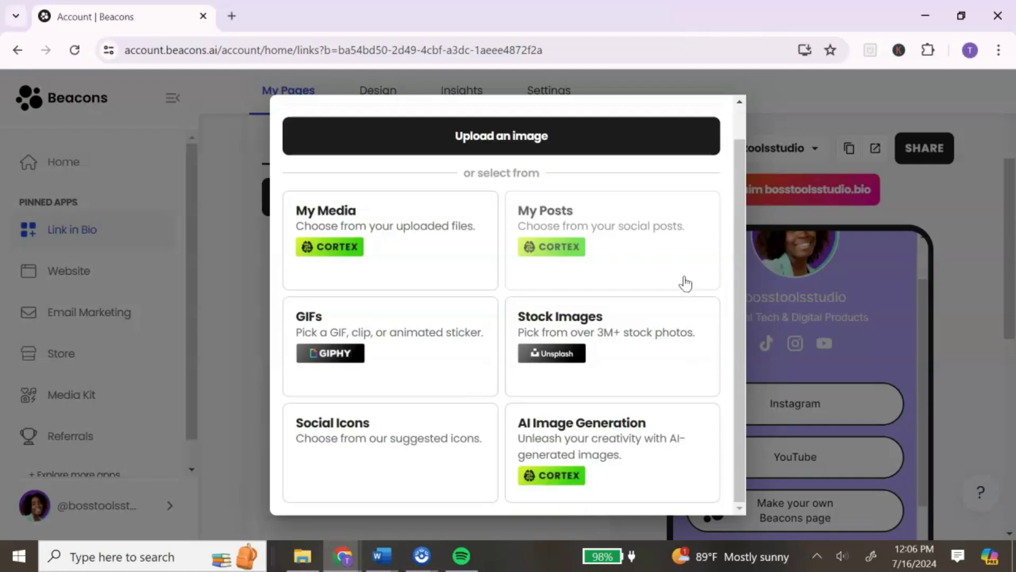
scroll(686, 283, "up", 1)
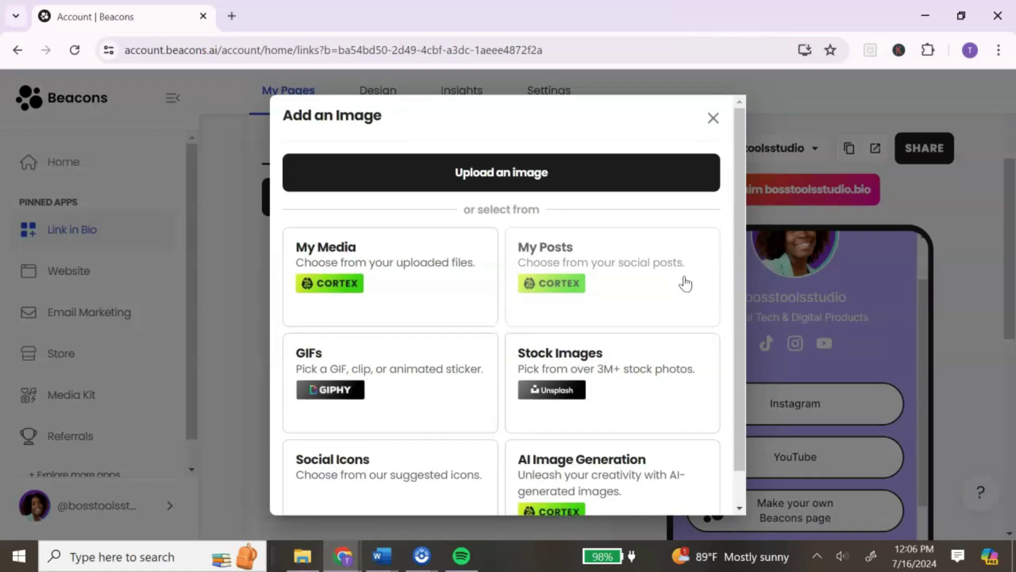
left_click(714, 121)
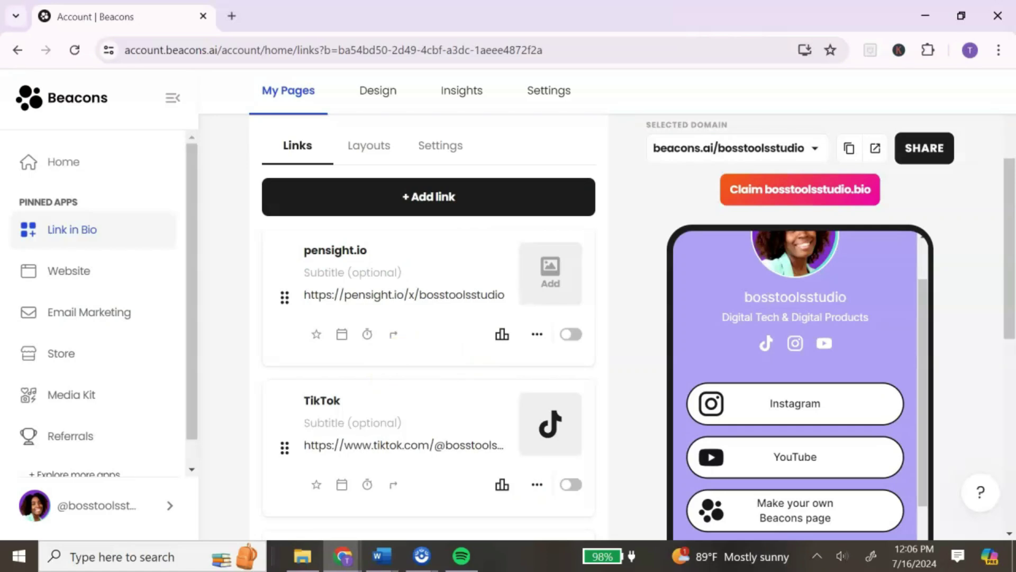
- Move the pensight.io link directly below the Instagram link in the Links block and return to the Home page's block list
left_click(285, 300)
left_click_drag(285, 299, 281, 370)
scroll(493, 345, "down", 4)
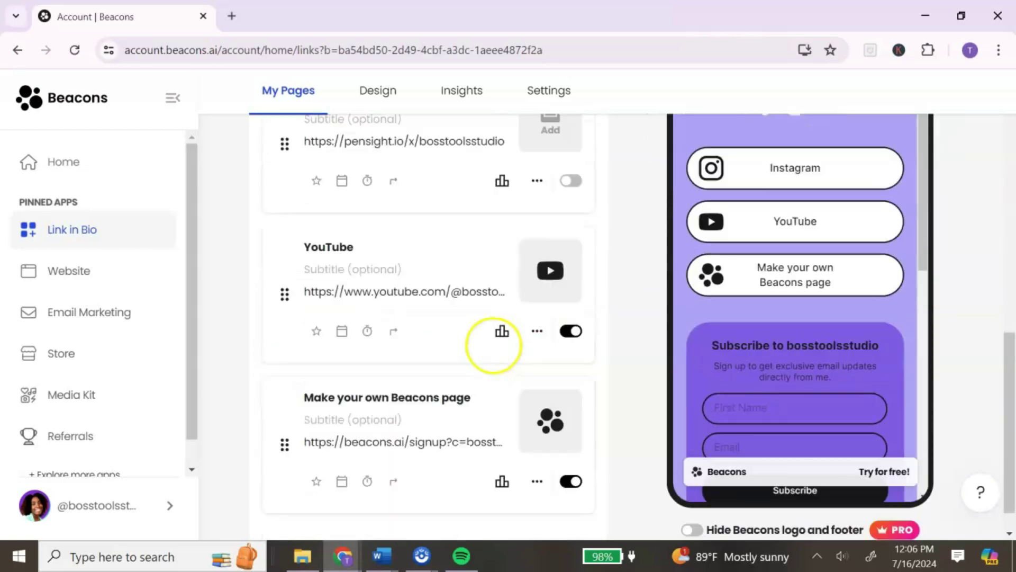
scroll(493, 344, "up", 5)
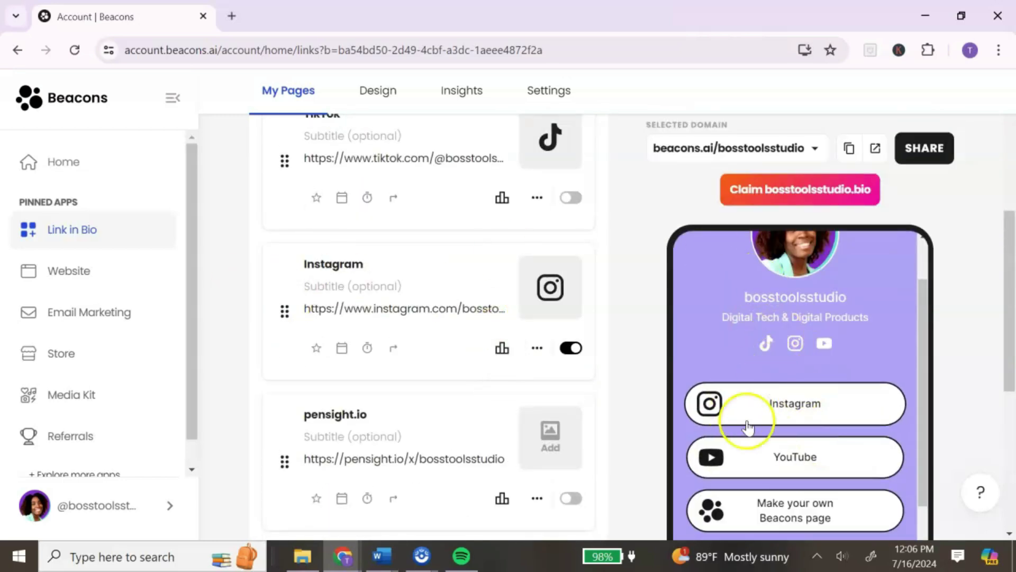
scroll(537, 355, "up", 3)
scroll(537, 354, "up", 3)
scroll(368, 238, "down", 1)
scroll(368, 239, "up", 1)
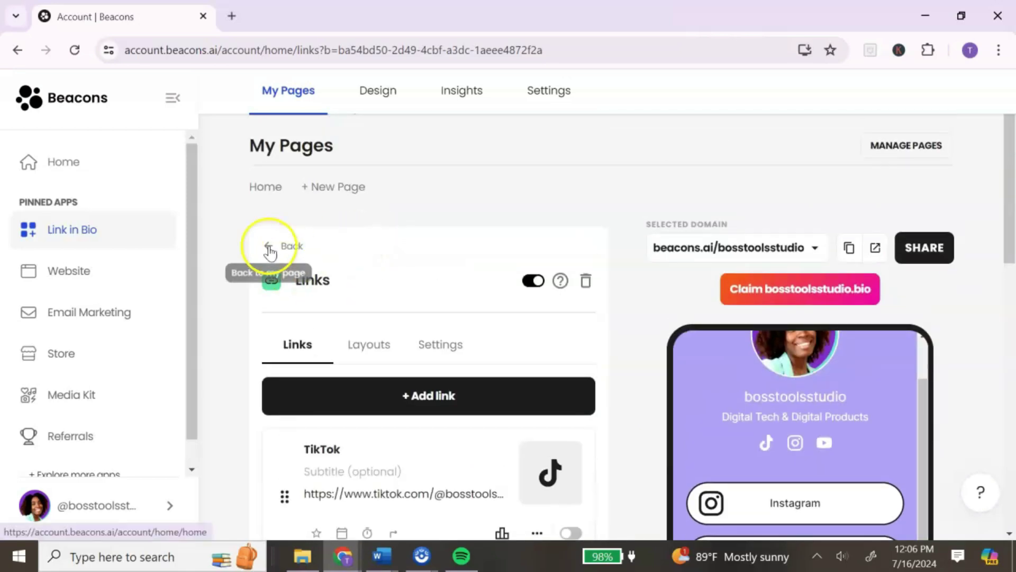
left_click(268, 249)
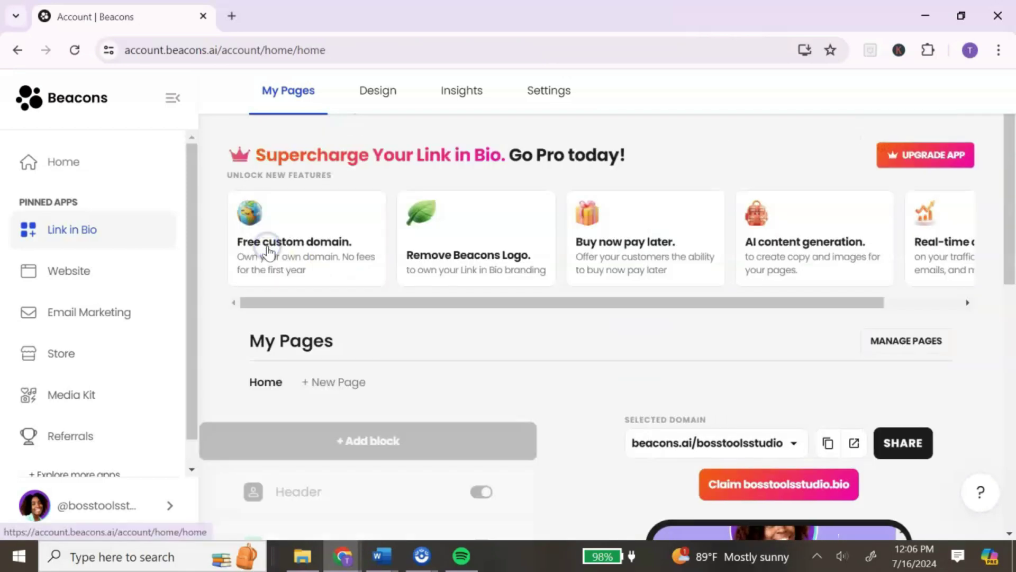
- Open the Store block, look over its product options and create a new digital product
scroll(422, 298, "down", 5)
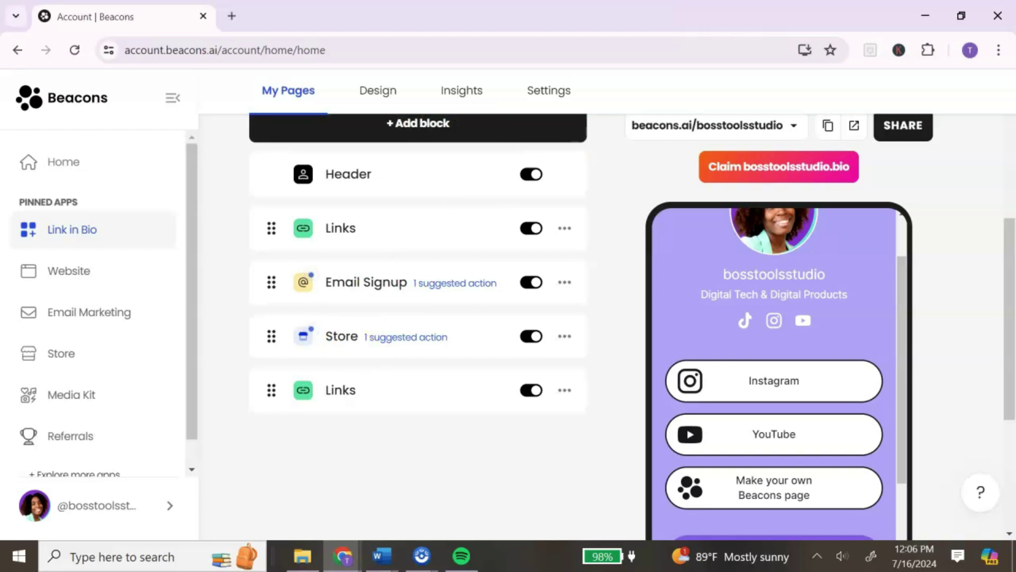
left_click(324, 350)
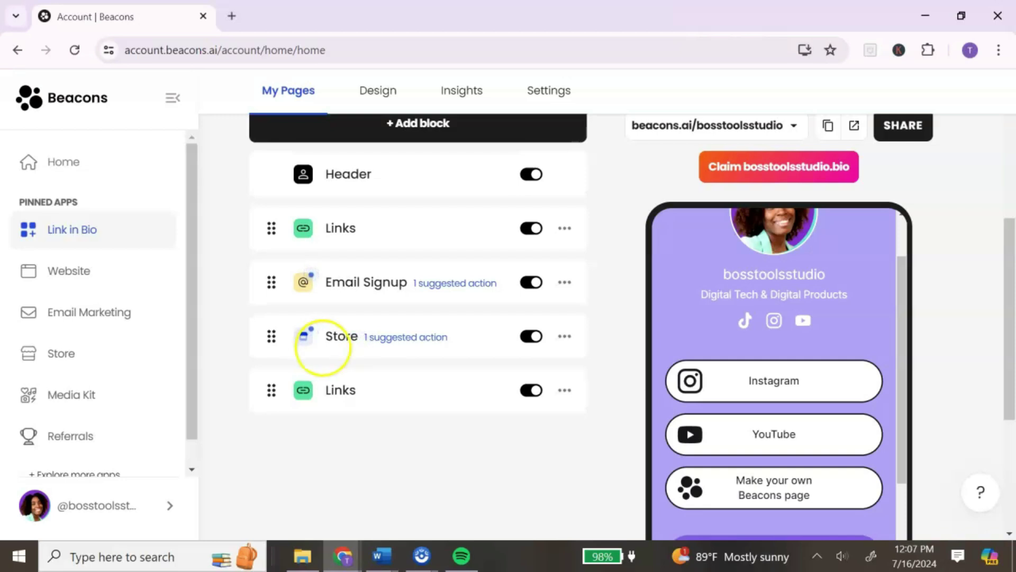
scroll(517, 234, "down", 3)
scroll(518, 235, "up", 5)
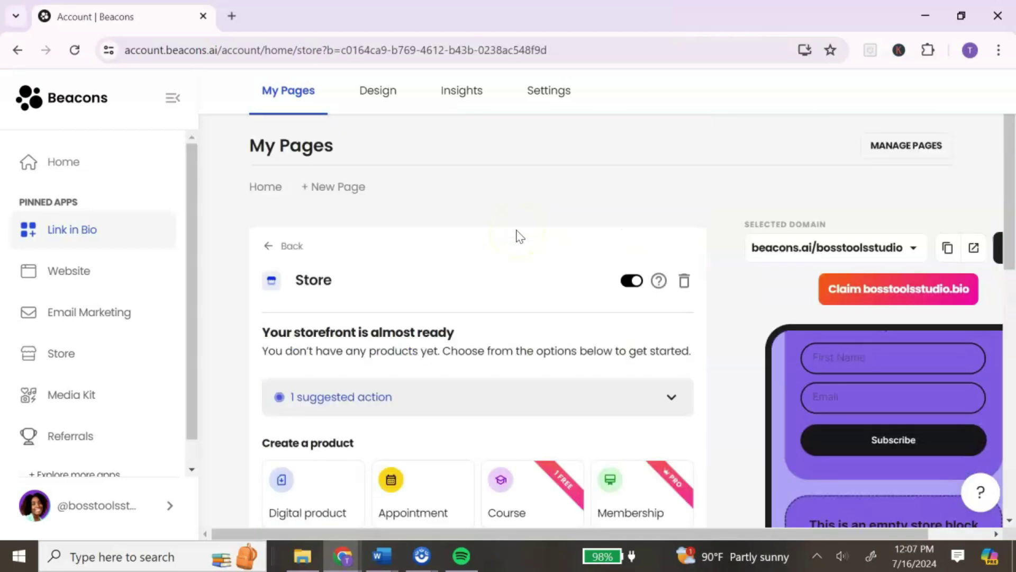
scroll(522, 238, "down", 3)
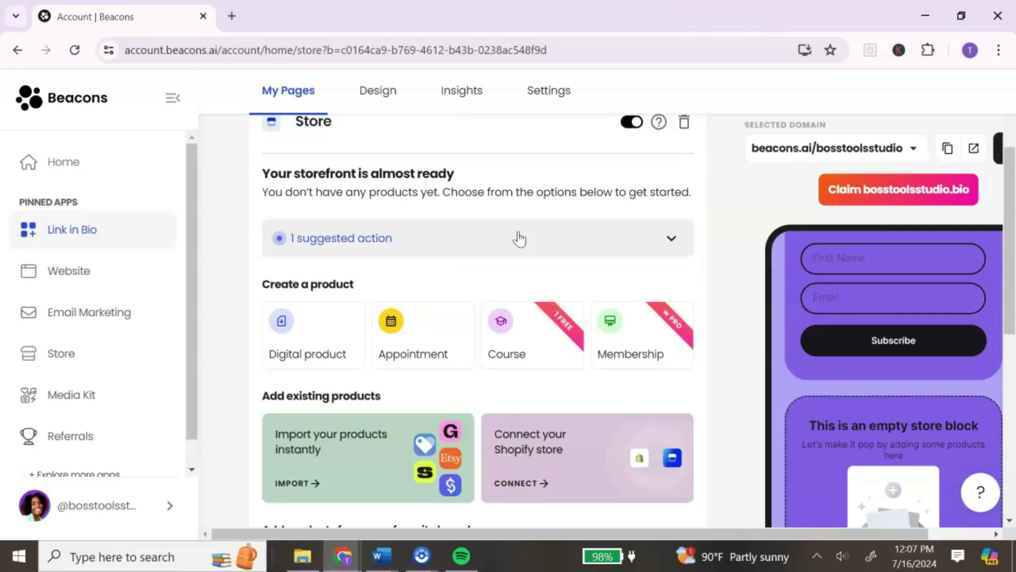
scroll(466, 211, "down", 2)
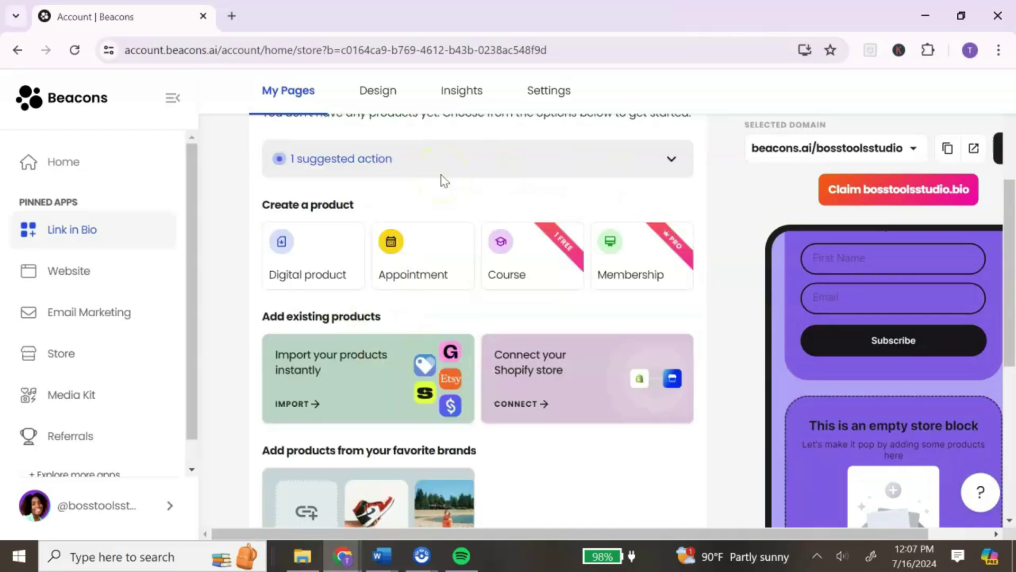
left_click(313, 259)
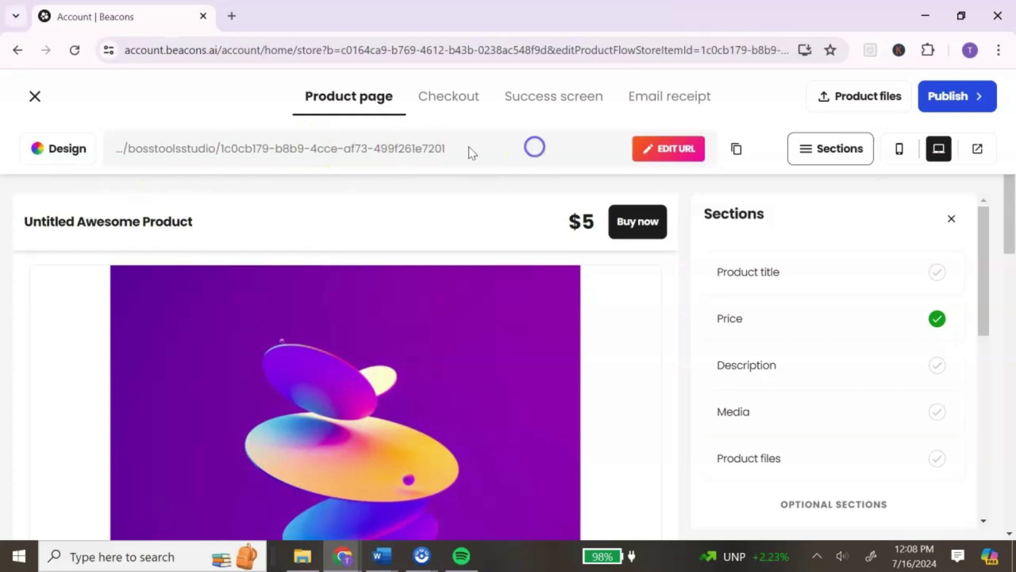
- Copy the new product's page URL and check the option for editing it, without upgrading the plan
left_click_drag(464, 153, 118, 154)
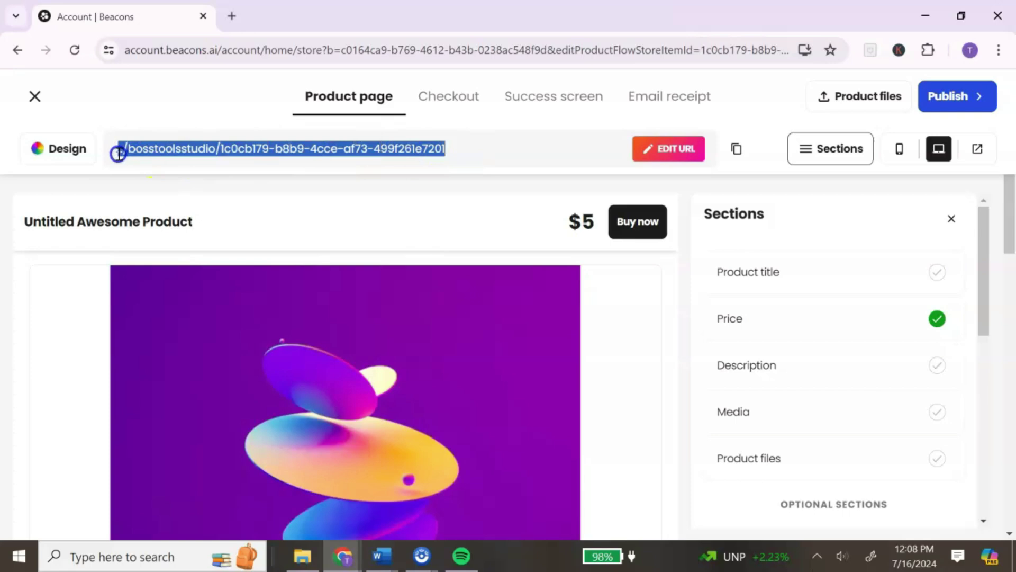
left_click(737, 150)
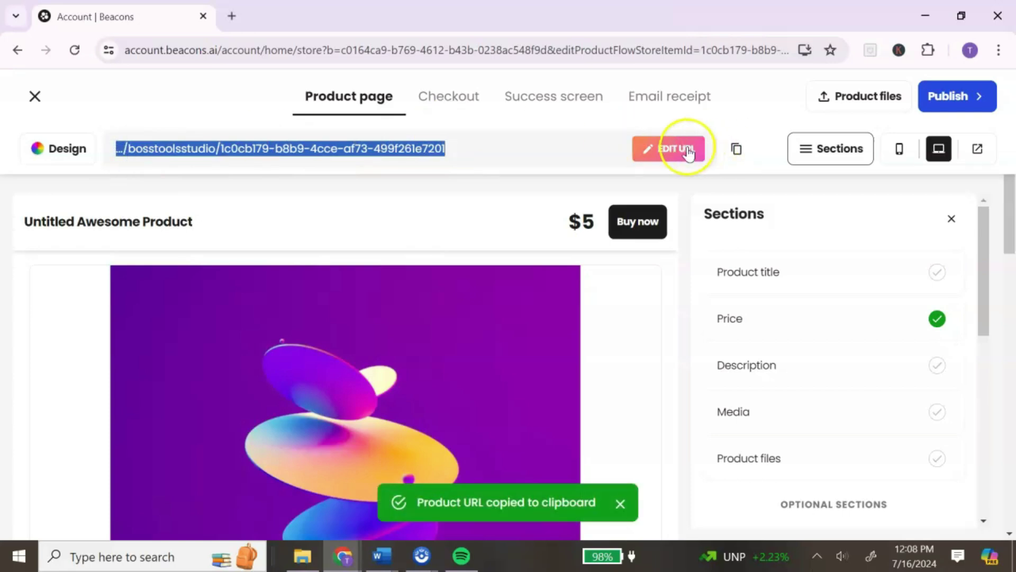
left_click(647, 152)
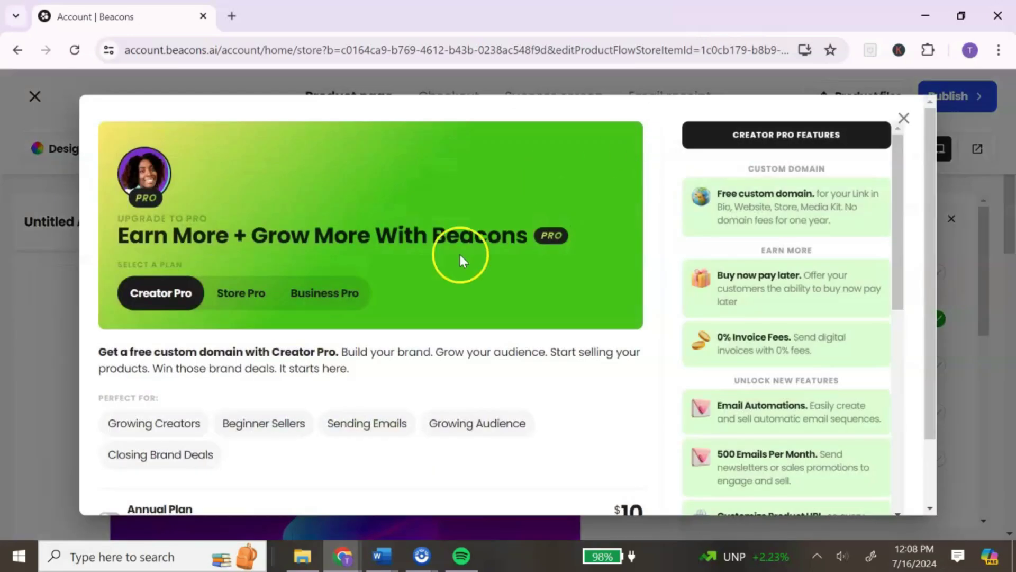
left_click(904, 118)
- Set the product title to "Digital Product Starter Kit"
left_click(581, 221)
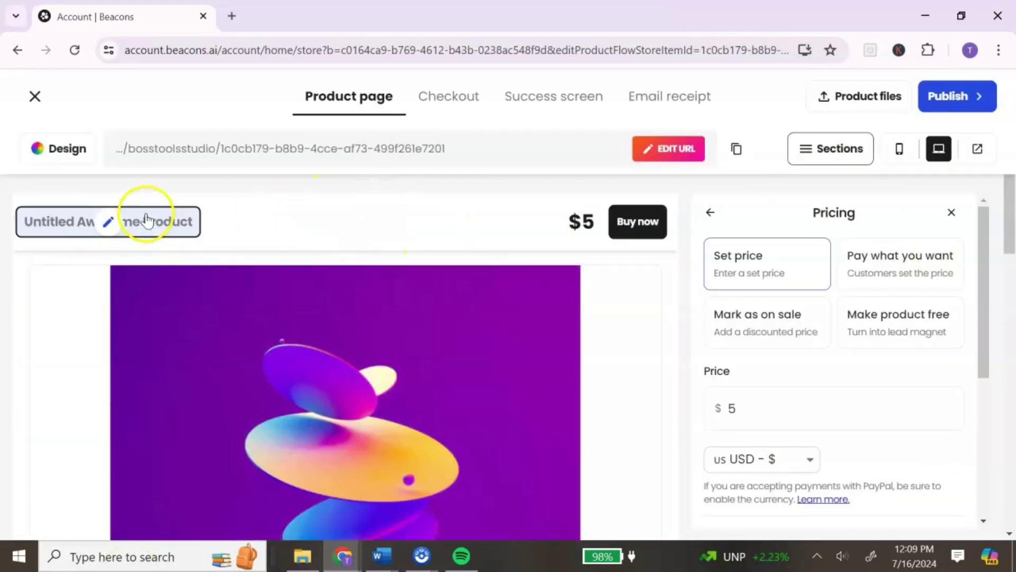
left_click(106, 222)
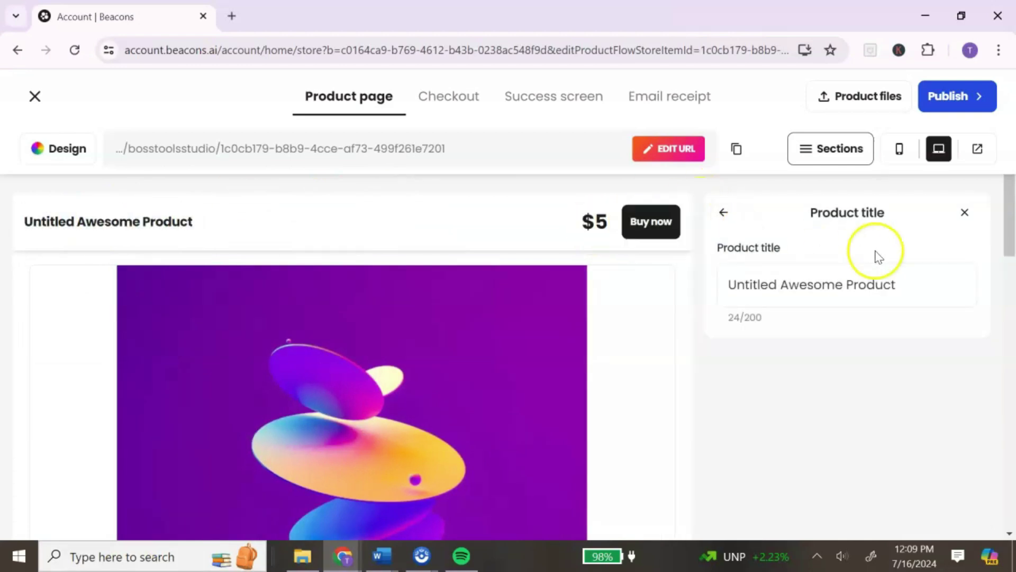
left_click(914, 285)
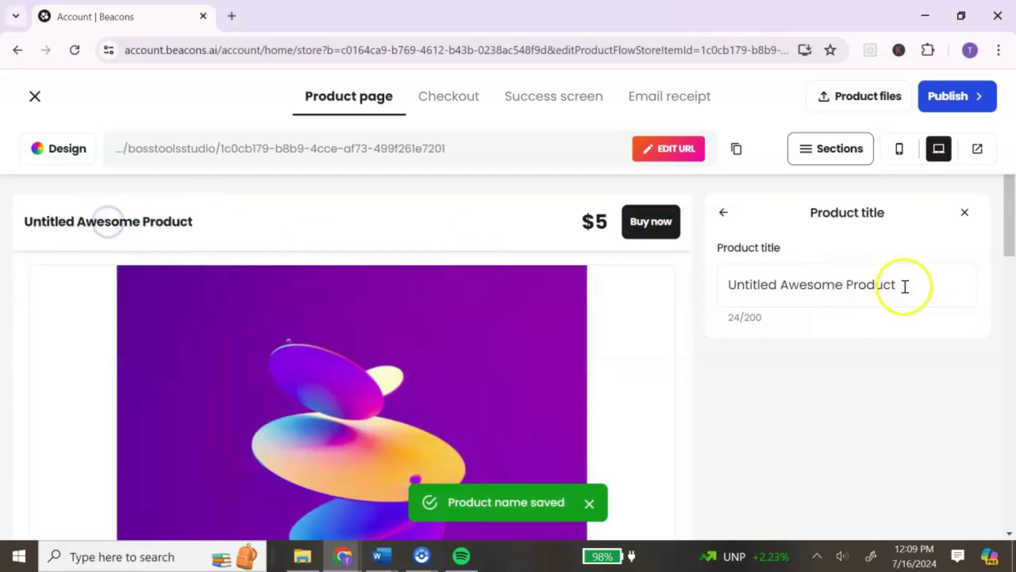
left_click_drag(905, 285, 721, 285)
type("Digital Product Starter Kit")
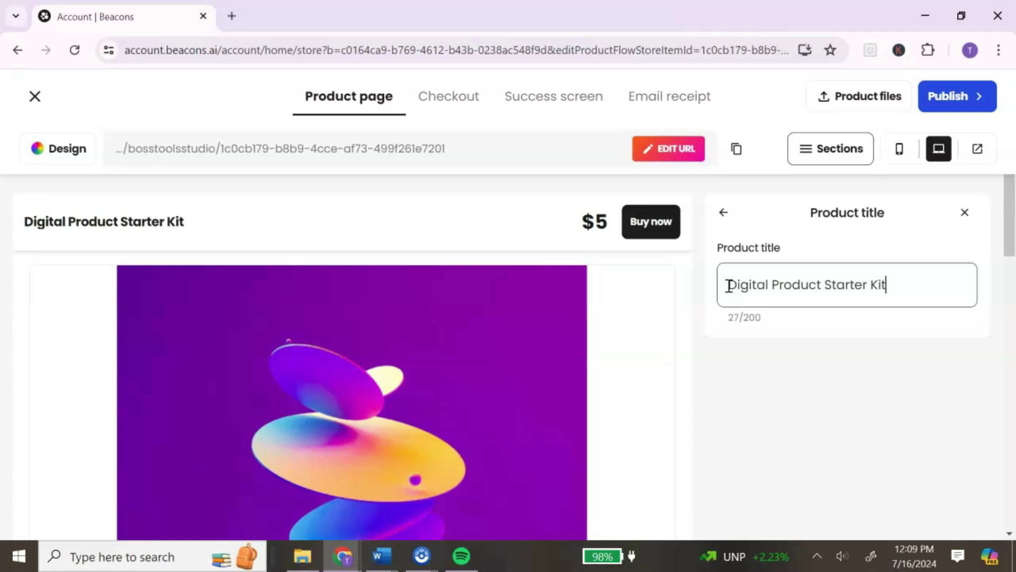
left_click(774, 236)
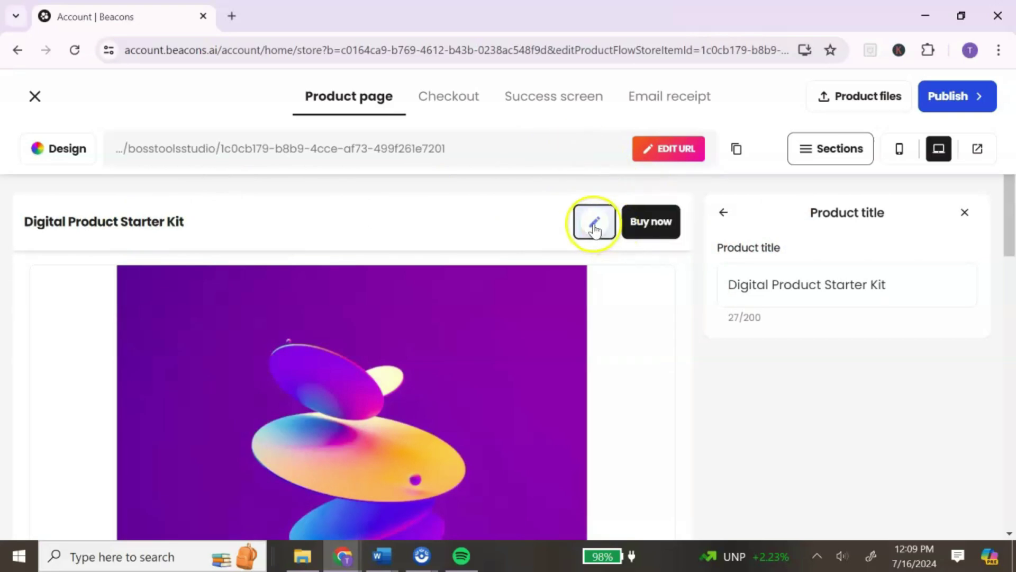
- Set the product's price to 27 USD
left_click(595, 227)
left_click(753, 414)
key("BackSpace")
type("27")
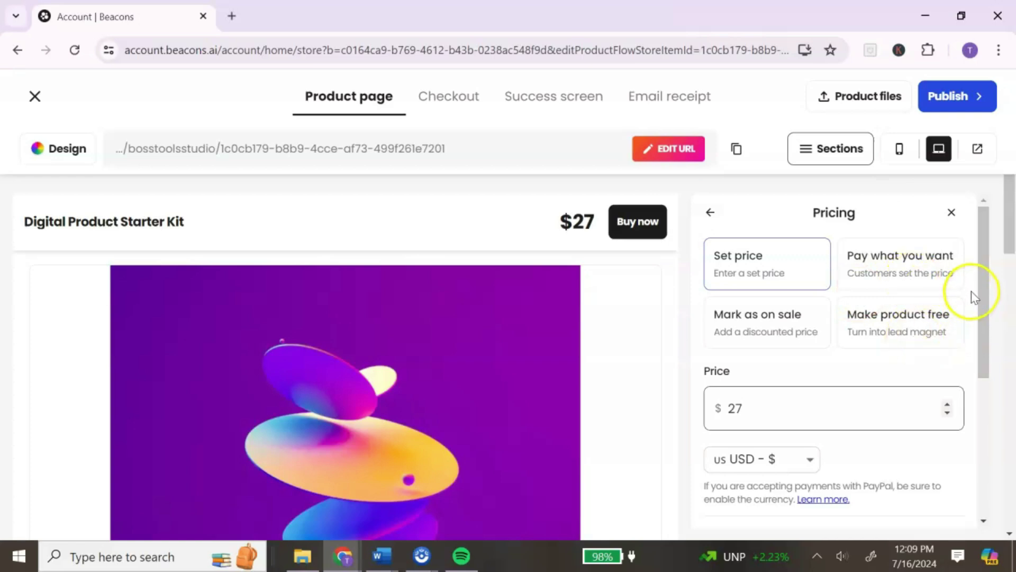
- Look through the currency choices and the payment plan option in the product's pricing settings
left_click_drag(983, 290, 976, 380)
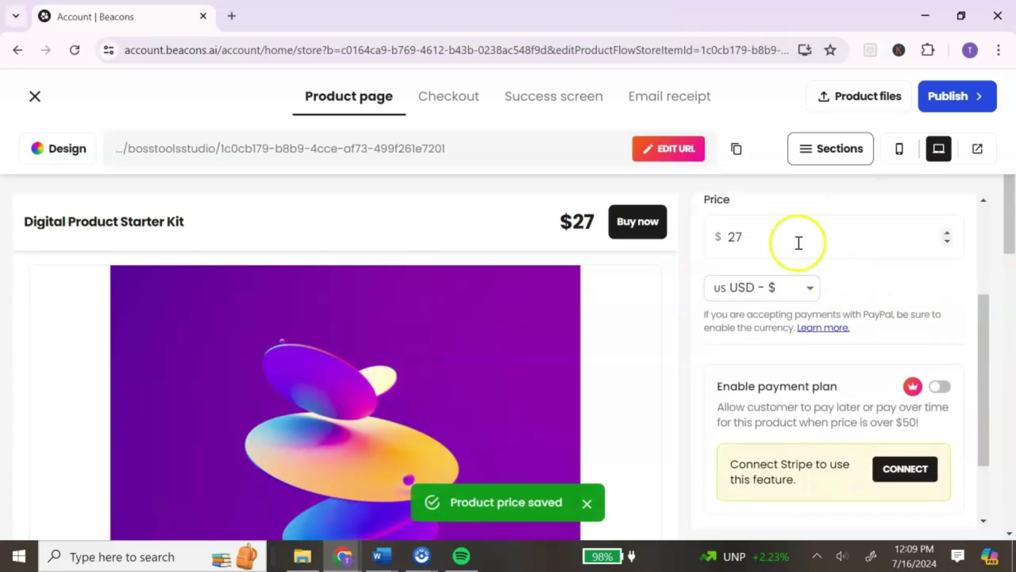
left_click(764, 240)
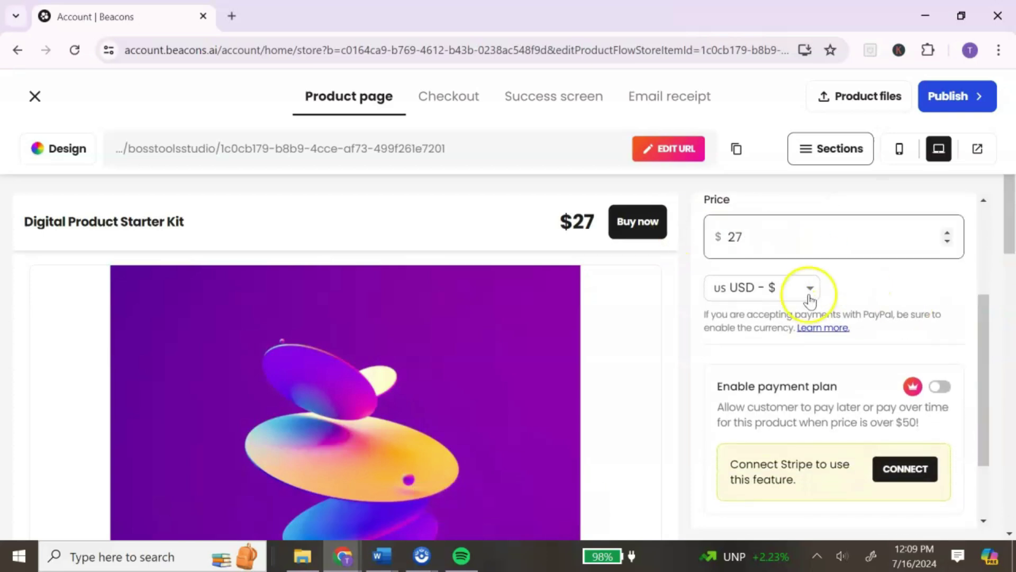
left_click(809, 296)
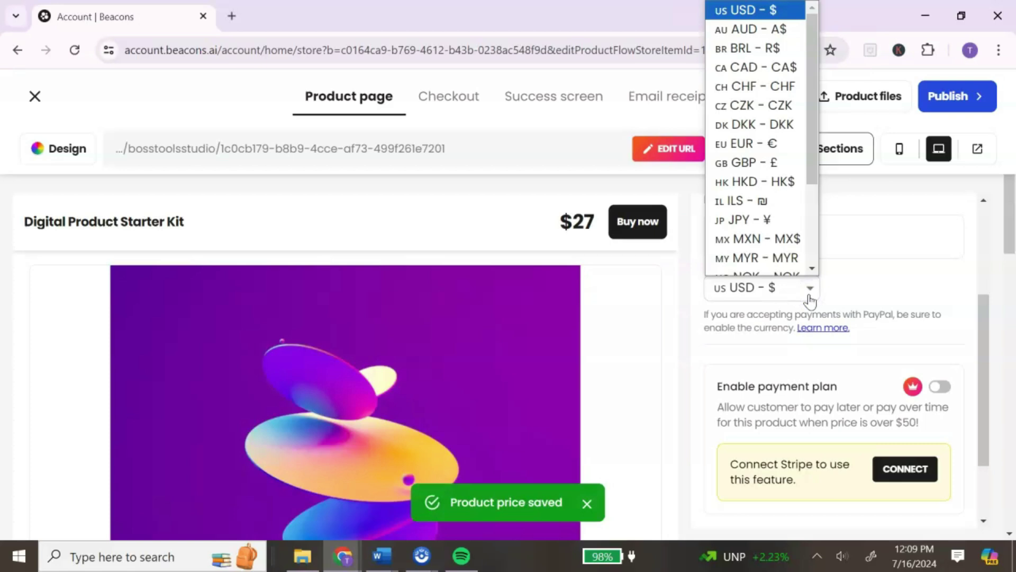
scroll(894, 328, "down", 1)
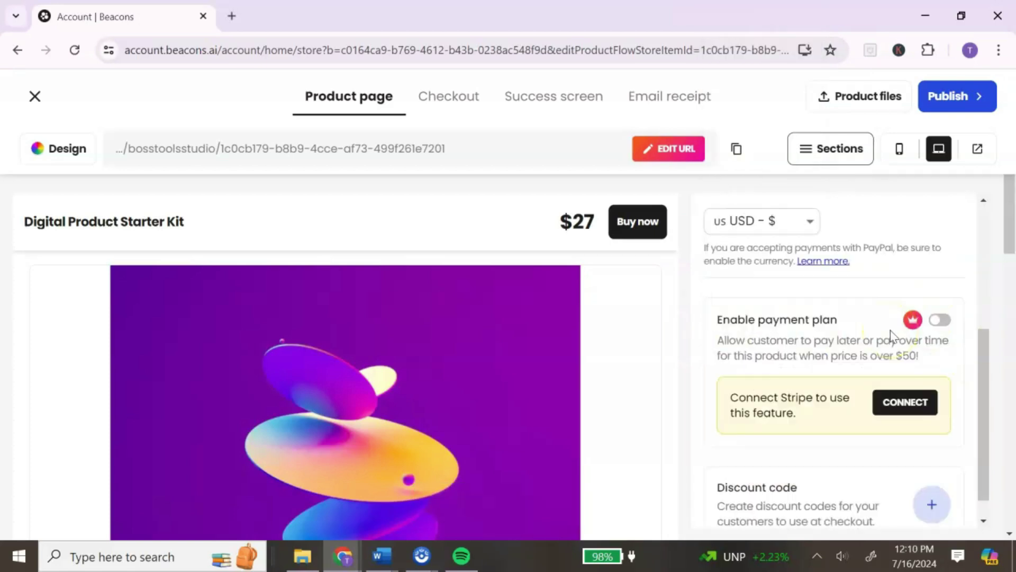
left_click(938, 320)
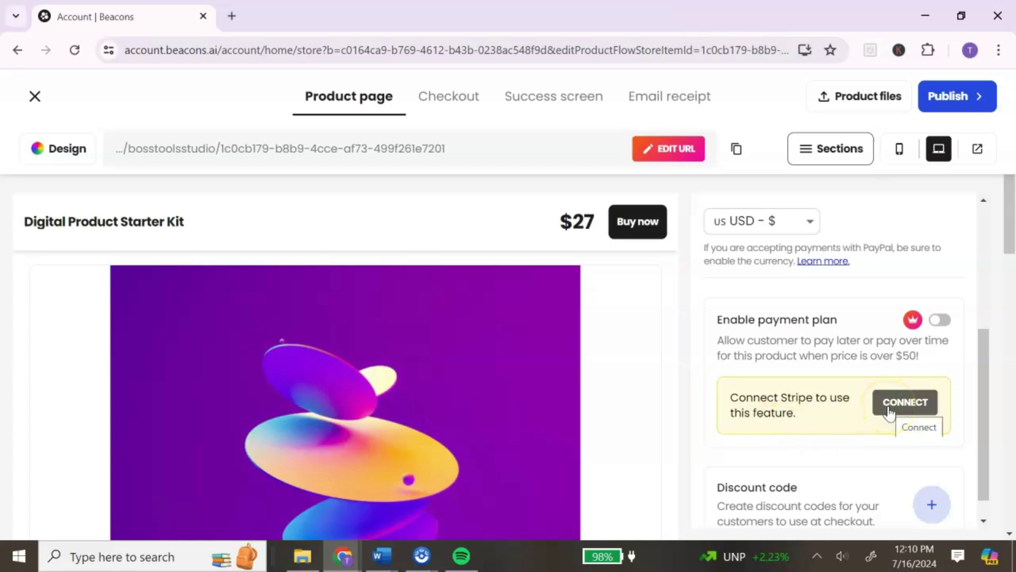
scroll(998, 227, "down", 3)
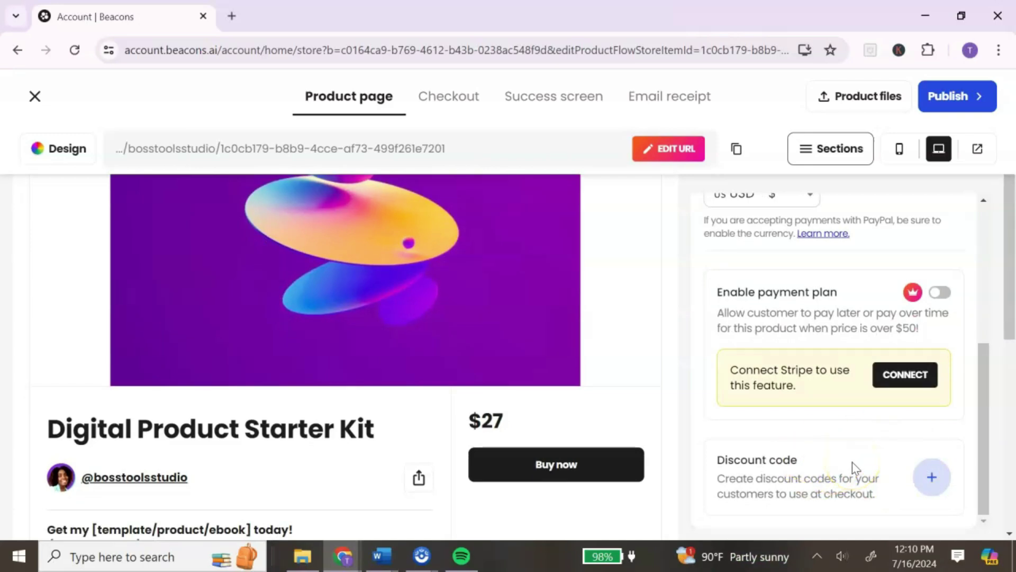
- Open the discount code form and check its code and discount amount entries, without saving a code
left_click(931, 477)
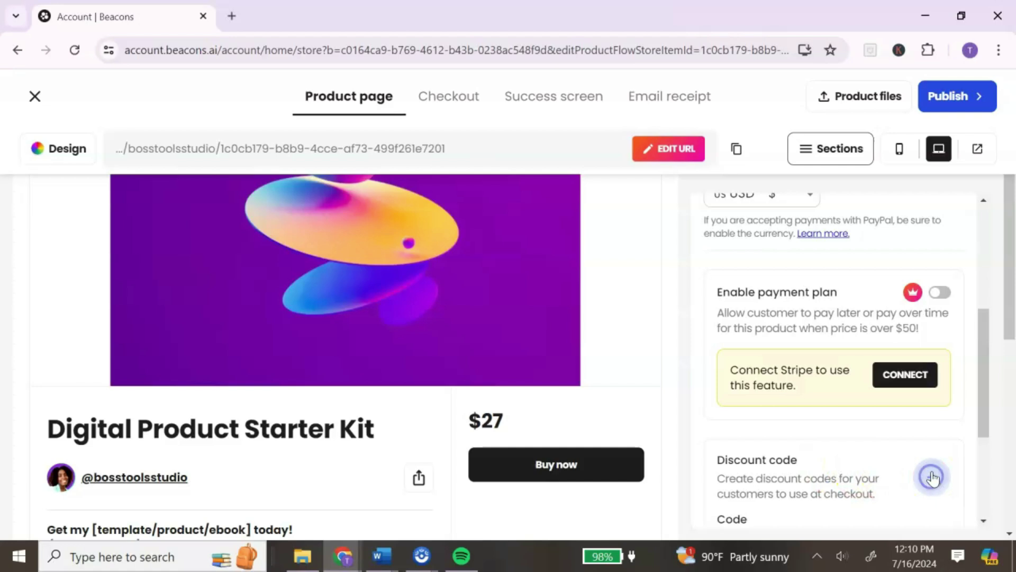
left_click_drag(983, 415, 975, 501)
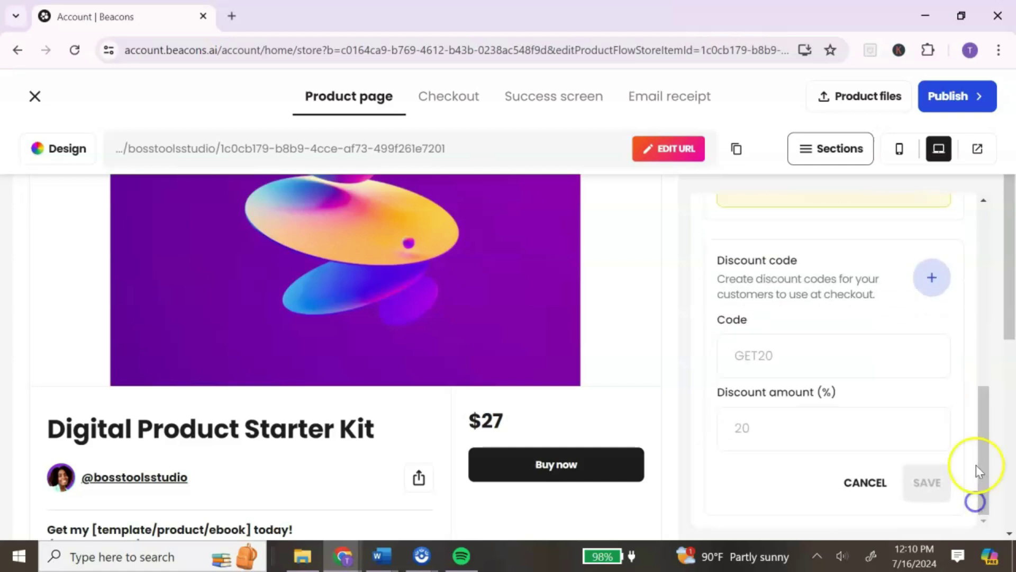
left_click(864, 358)
left_click(843, 430)
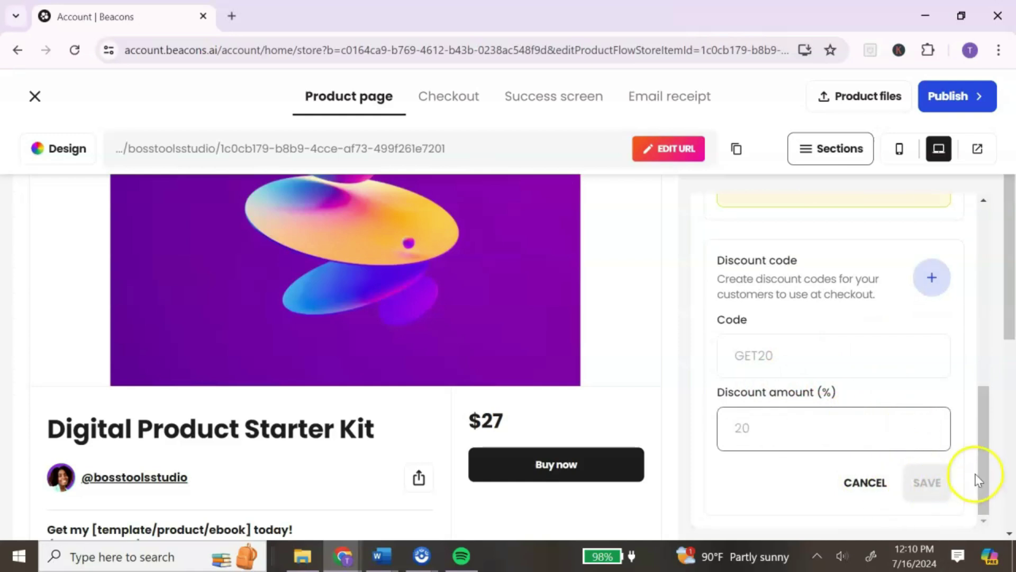
scroll(642, 220, "up", 4)
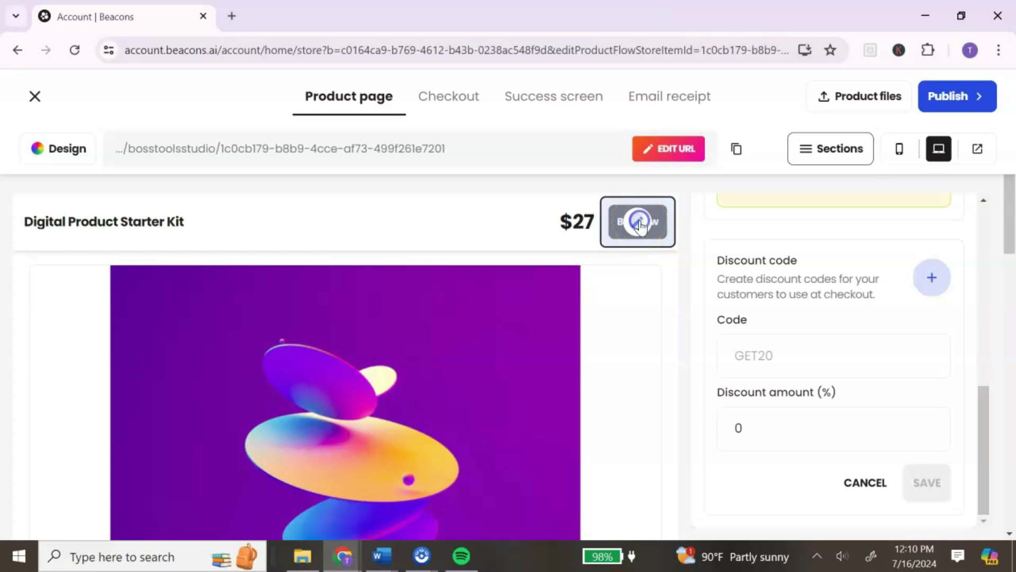
- Check the text setting of the product's Buy now button and close the settings without entering new text
left_click(640, 225)
left_click(808, 287)
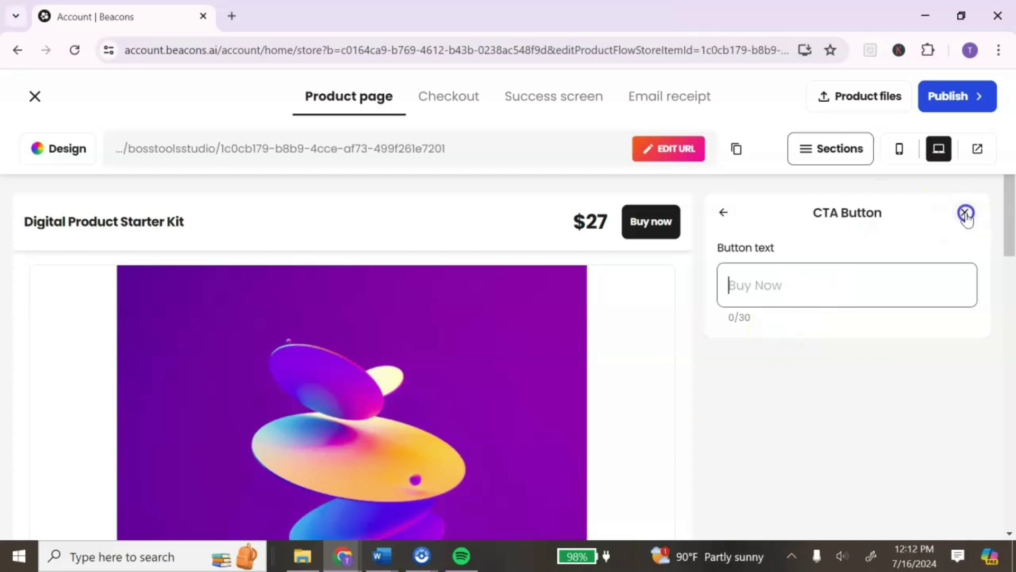
left_click(965, 213)
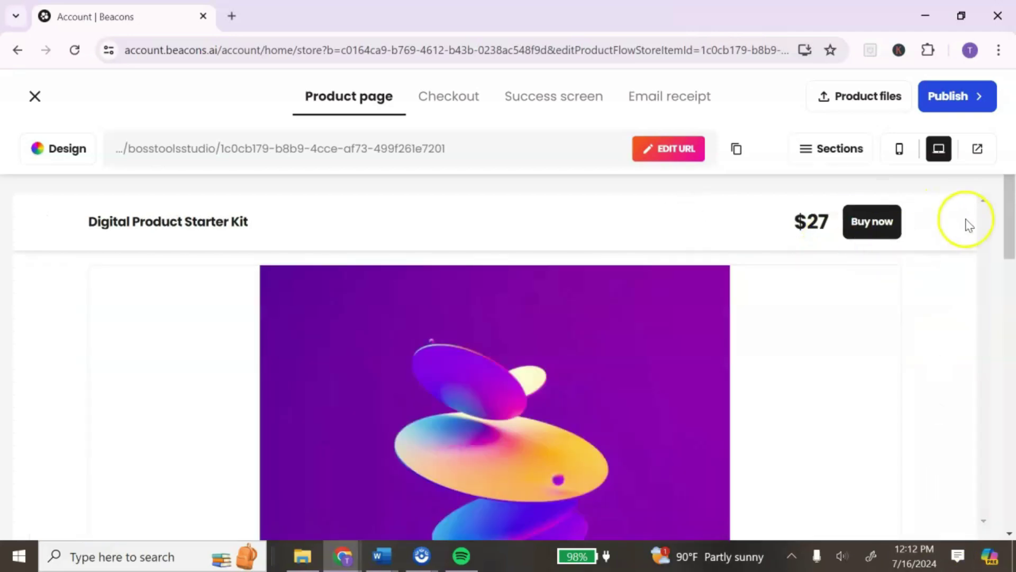
- Upload the ebook bundle mockup picture as a new image in the product page's media
scroll(813, 350, "down", 3)
scroll(812, 351, "up", 3)
scroll(702, 349, "down", 3)
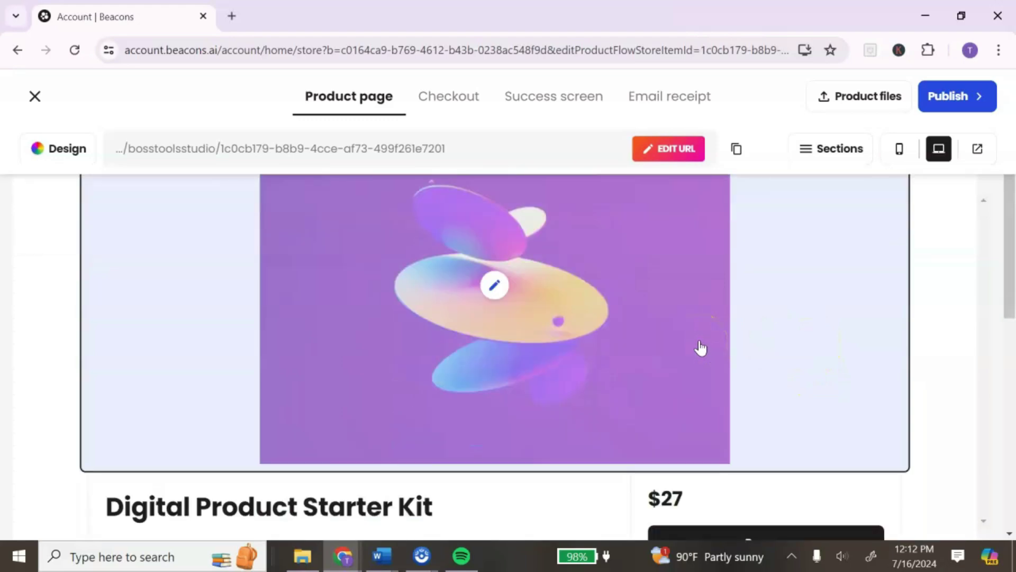
left_click(498, 289)
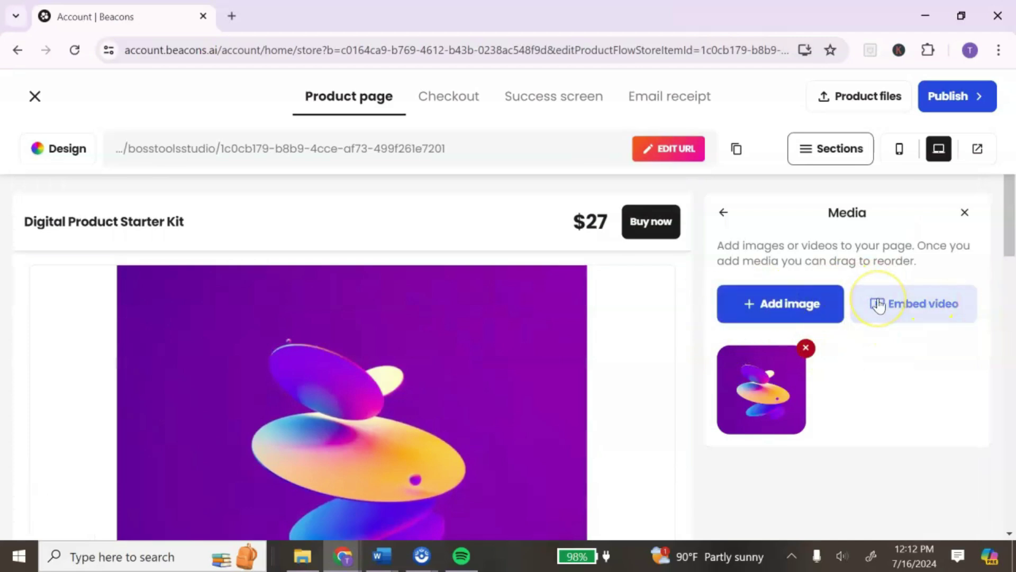
left_click(783, 304)
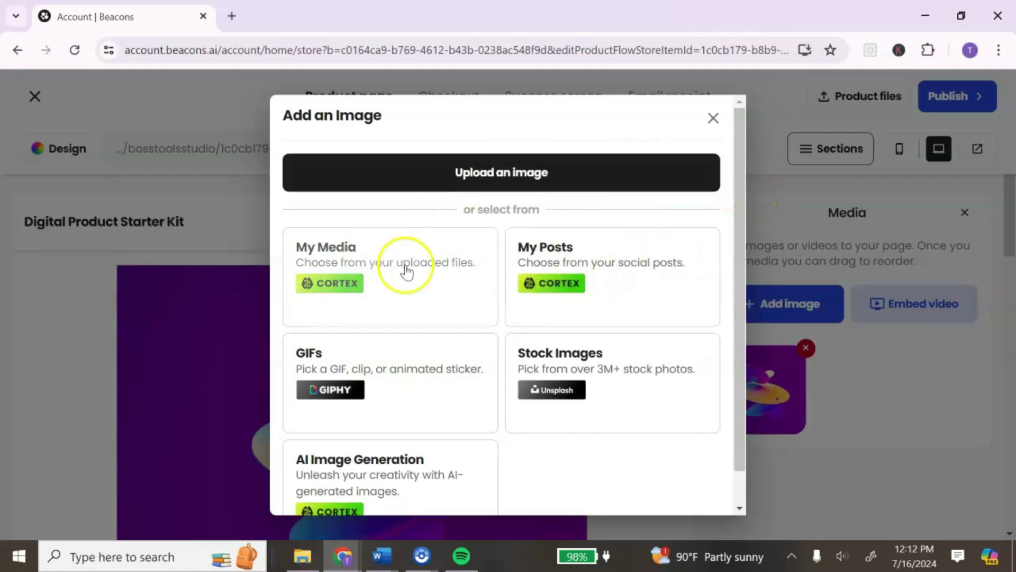
scroll(483, 381, "down", 1)
scroll(578, 372, "up", 1)
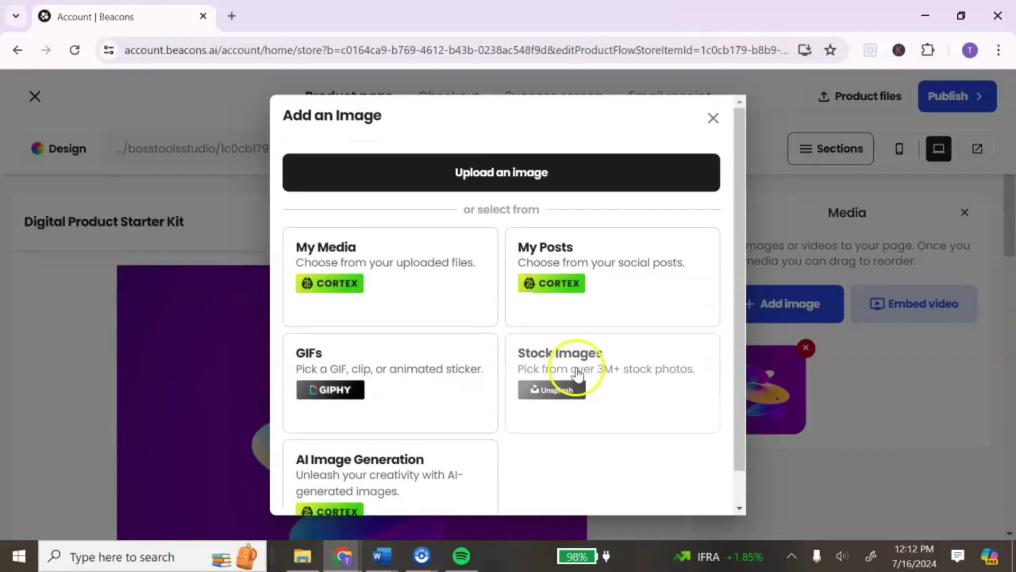
left_click(533, 176)
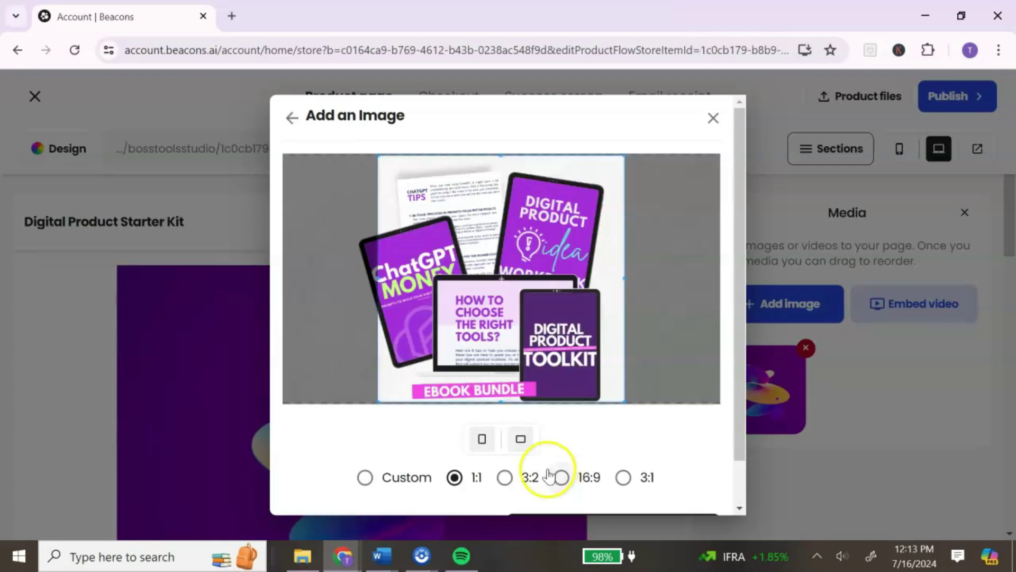
- Try the portrait and landscape orientations and the 1:1, 3:2, 16:9 and 3:1 crop ratios on the uploaded ebook bundle image
left_click(496, 446)
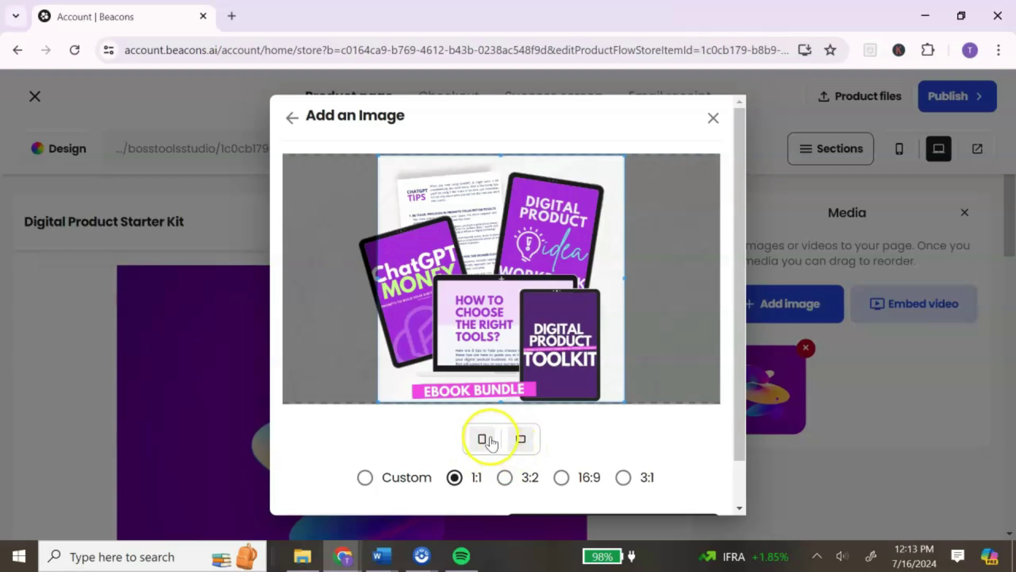
left_click(526, 439)
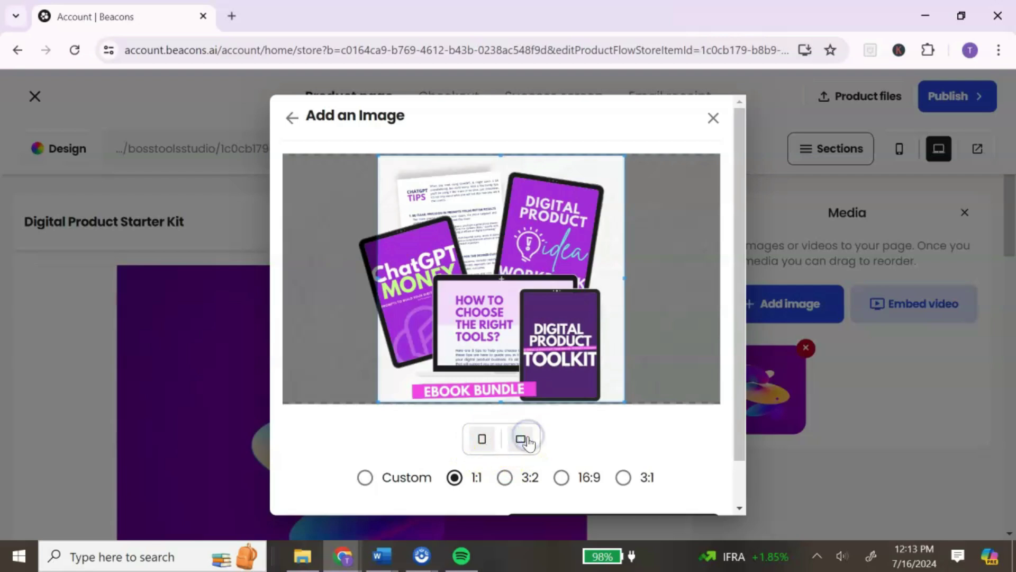
left_click(561, 477)
left_click(520, 438)
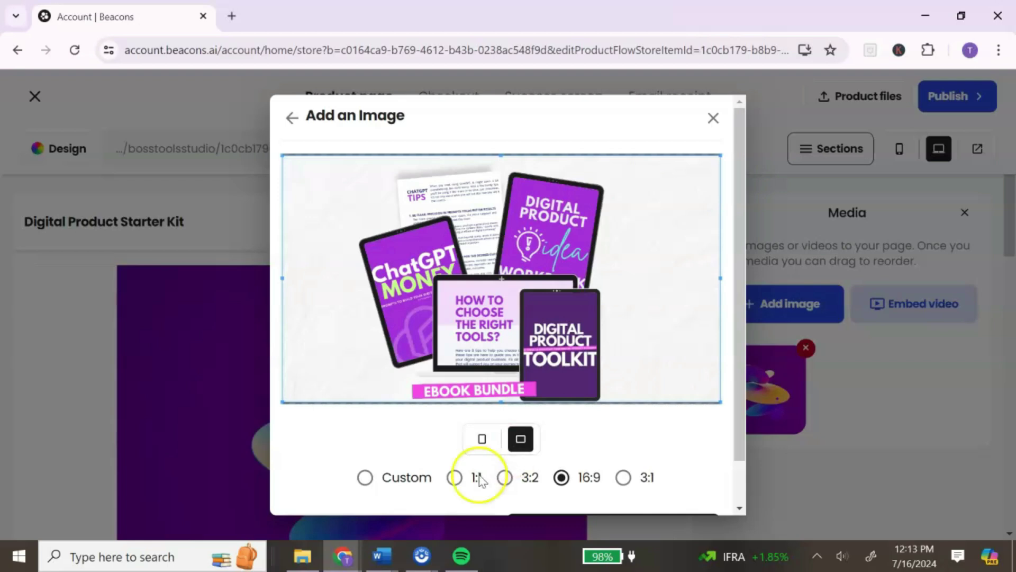
left_click(455, 478)
left_click(480, 438)
left_click(504, 478)
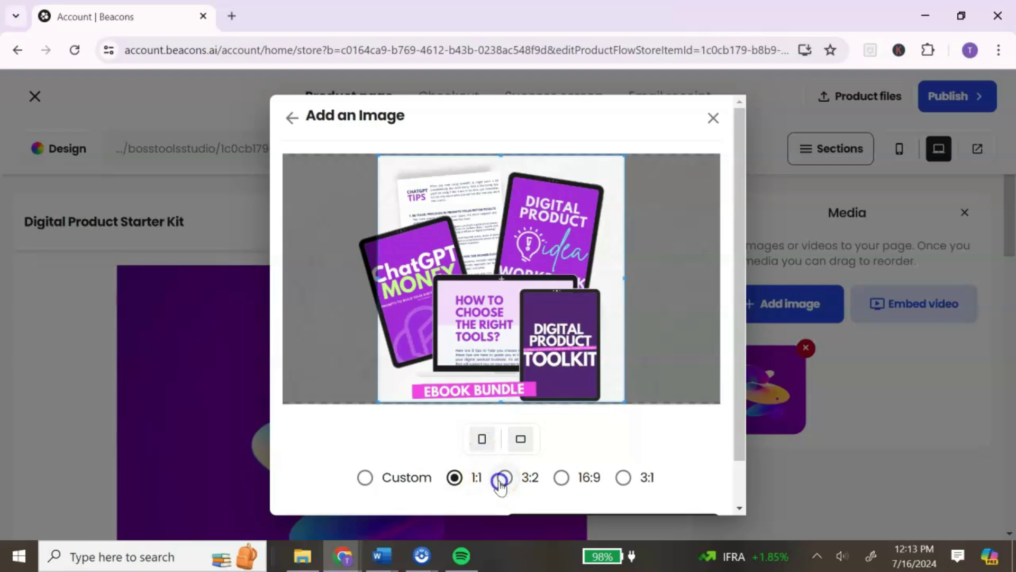
left_click(519, 438)
left_click(562, 477)
left_click(620, 477)
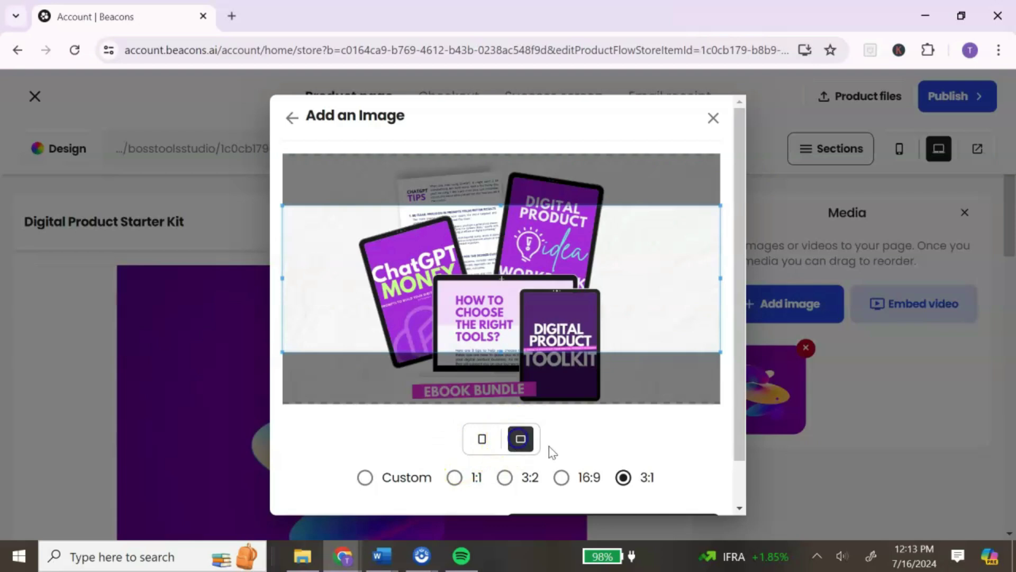
- Set the ebook bundle image's crop ratio to 16:9 and accept it into the product's media
left_click(561, 477)
scroll(555, 455, "down", 1)
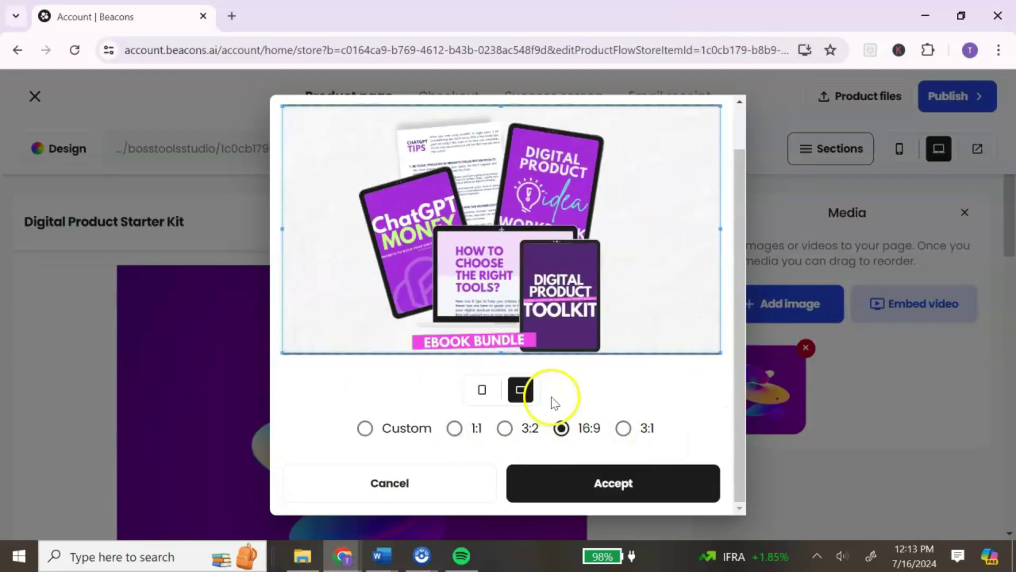
left_click(649, 486)
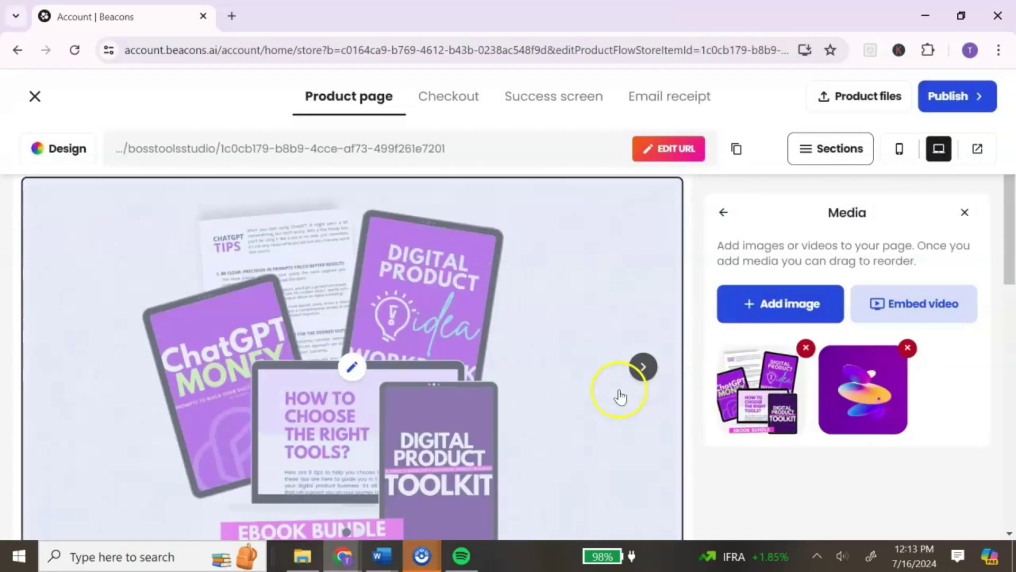
- Delete the abstract purple placeholder image from the product's media and confirm the deletion
left_click(643, 367)
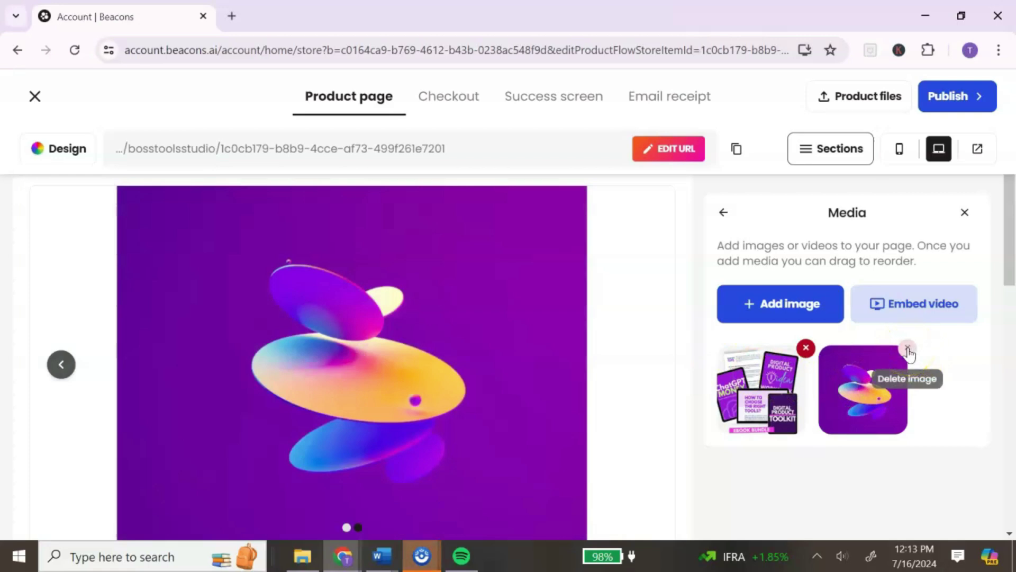
left_click(907, 349)
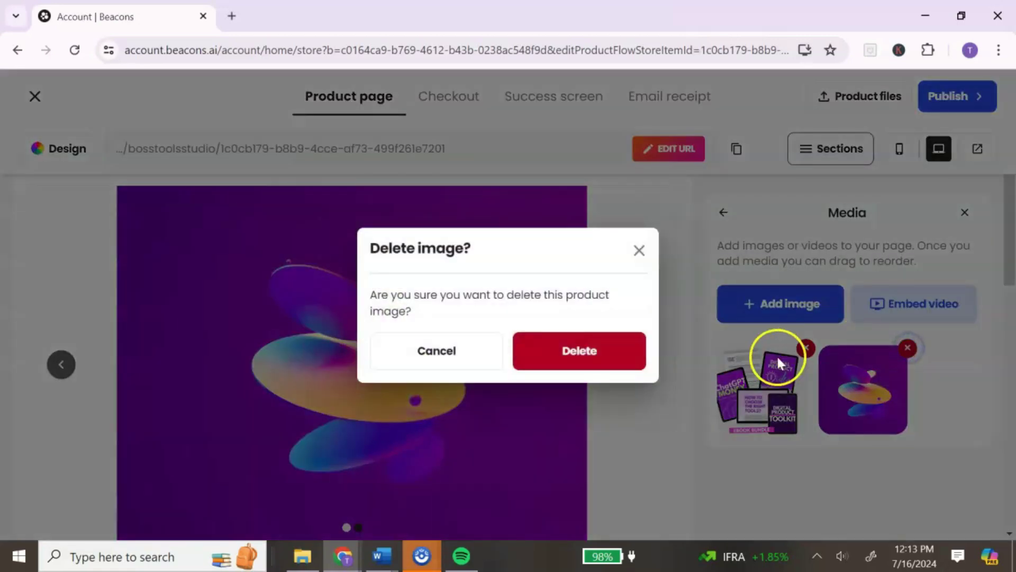
left_click(619, 356)
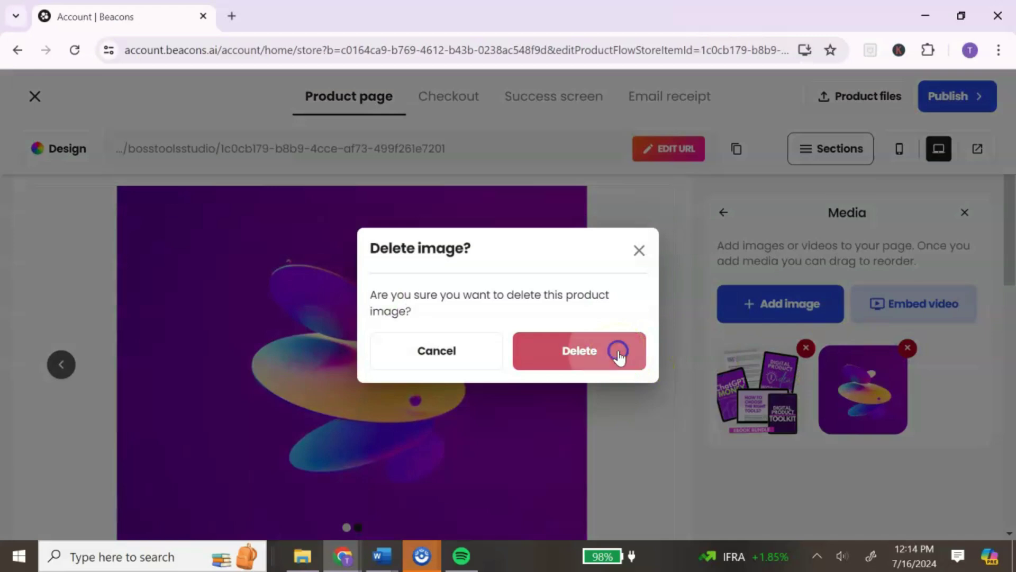
- Review the product page's new image, title and description, and open the Buy now button's text setting
scroll(585, 413, "down", 3)
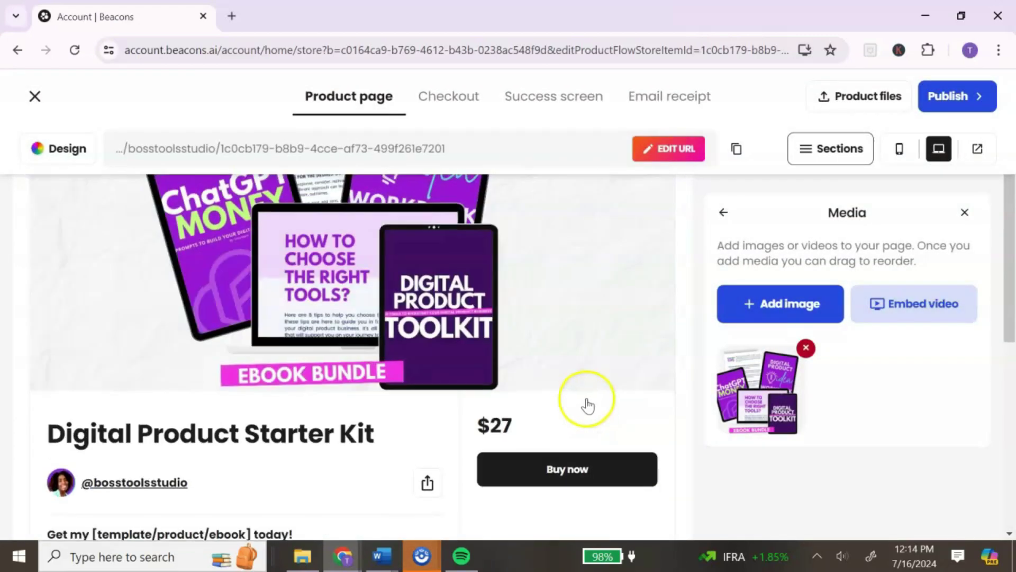
scroll(586, 404, "up", 2)
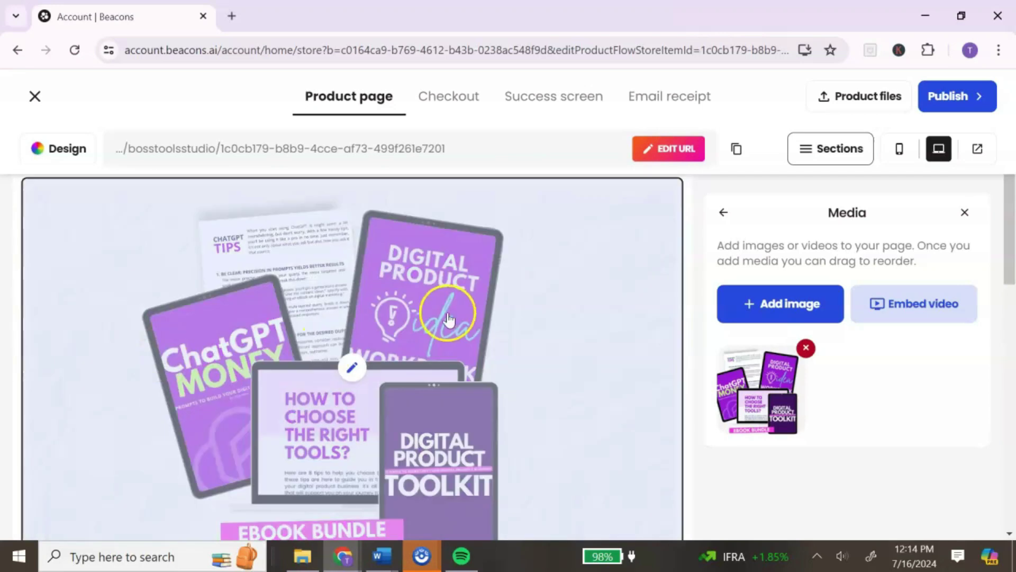
scroll(529, 313, "down", 1)
scroll(517, 390, "down", 3)
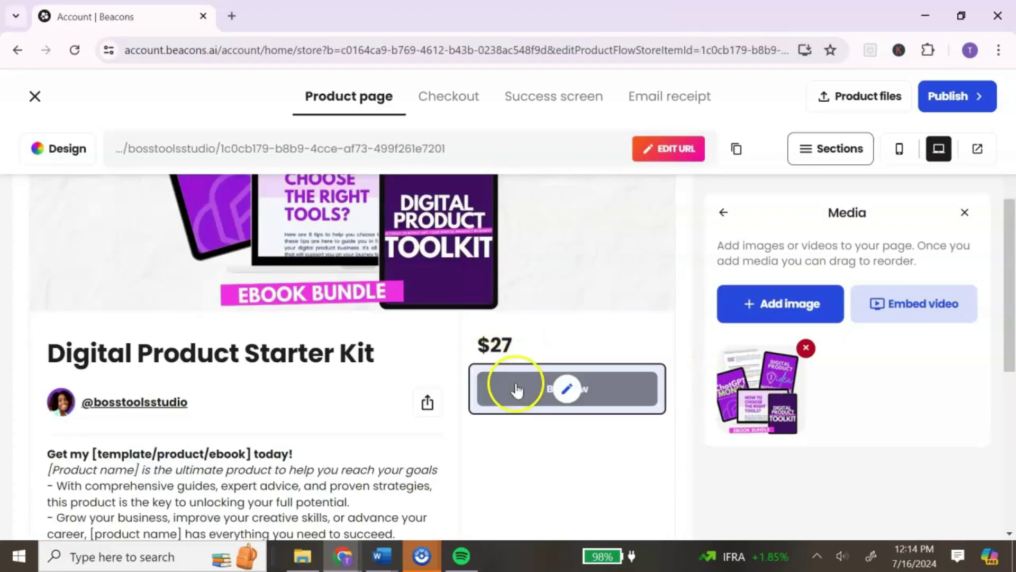
scroll(415, 422, "down", 1)
scroll(415, 432, "up", 1)
scroll(415, 431, "up", 1)
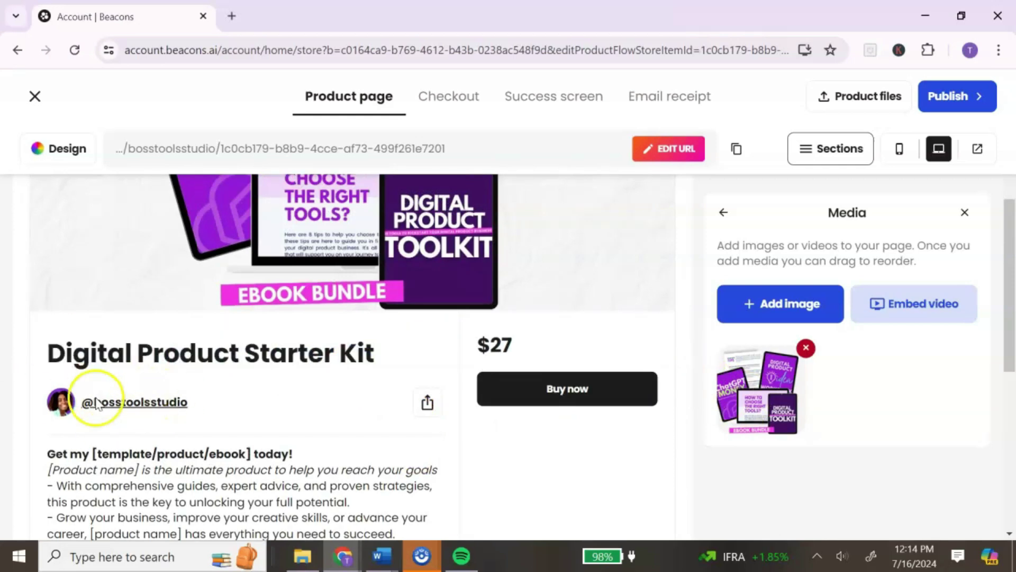
left_click(565, 394)
scroll(635, 429, "down", 2)
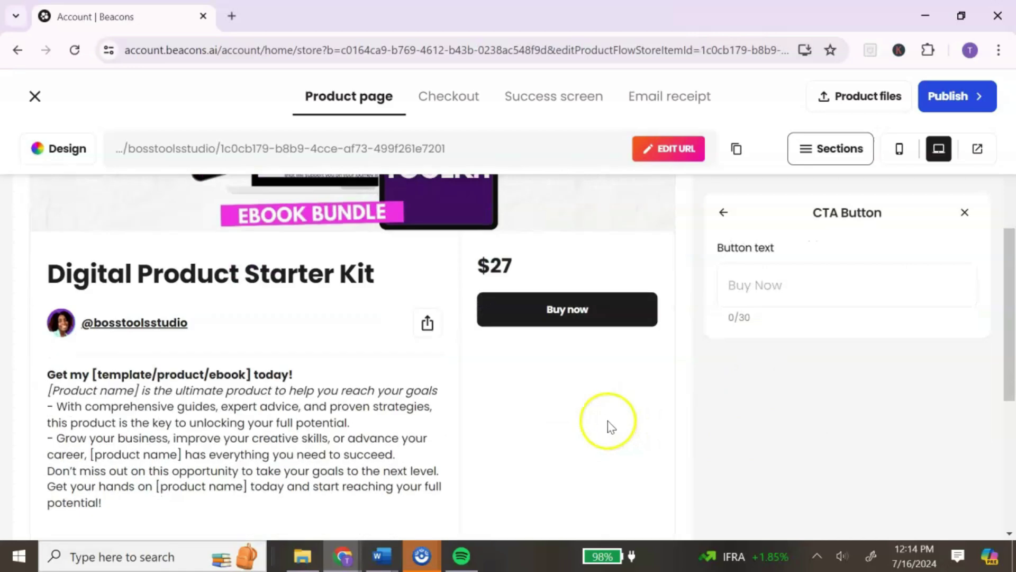
scroll(406, 374, "down", 3)
scroll(407, 374, "up", 3)
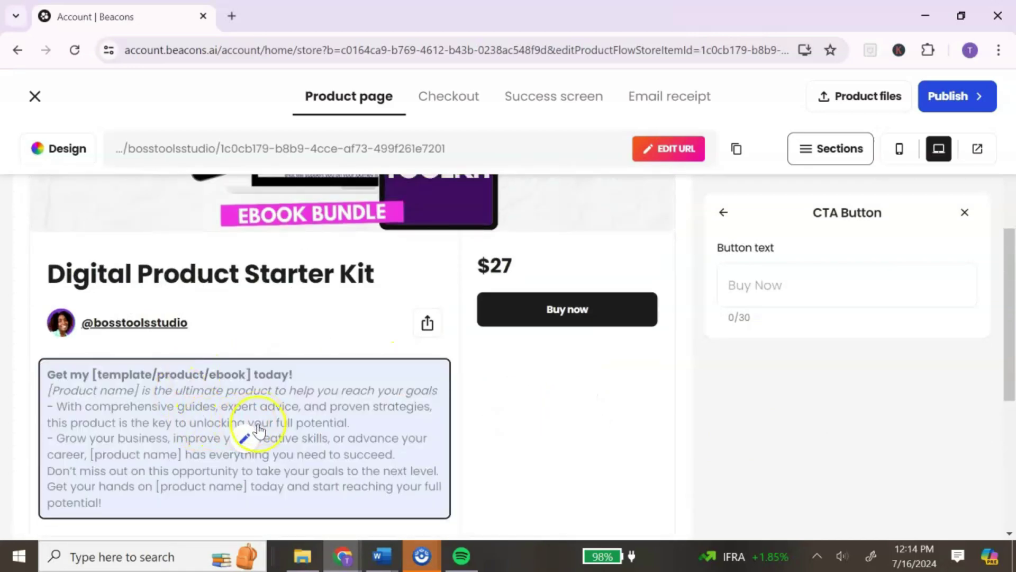
- Generate a product description with AI from the keywords "digital product starter kit ebook bundle"
left_click(243, 440)
scroll(824, 416, "up", 3)
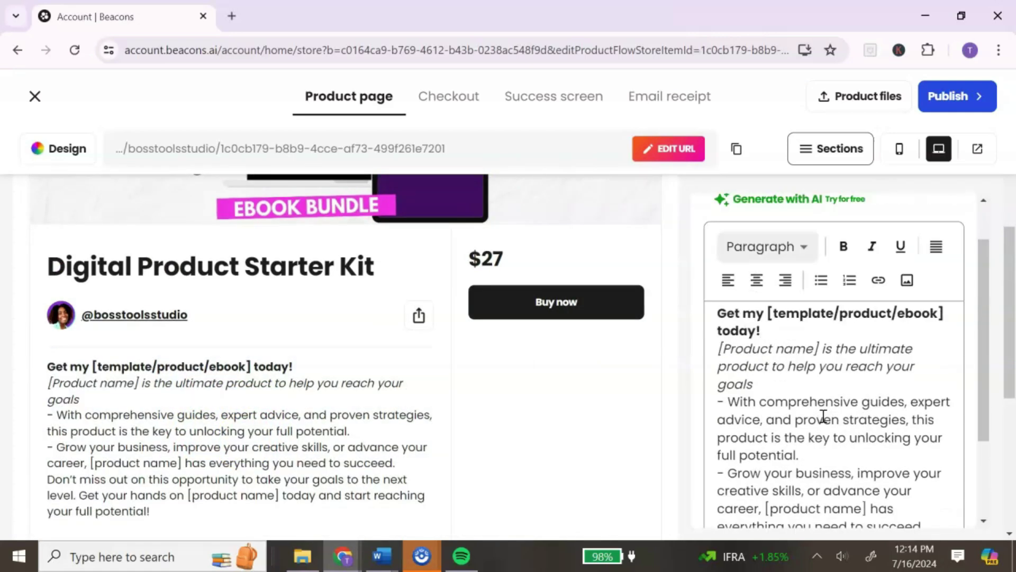
left_click(832, 415)
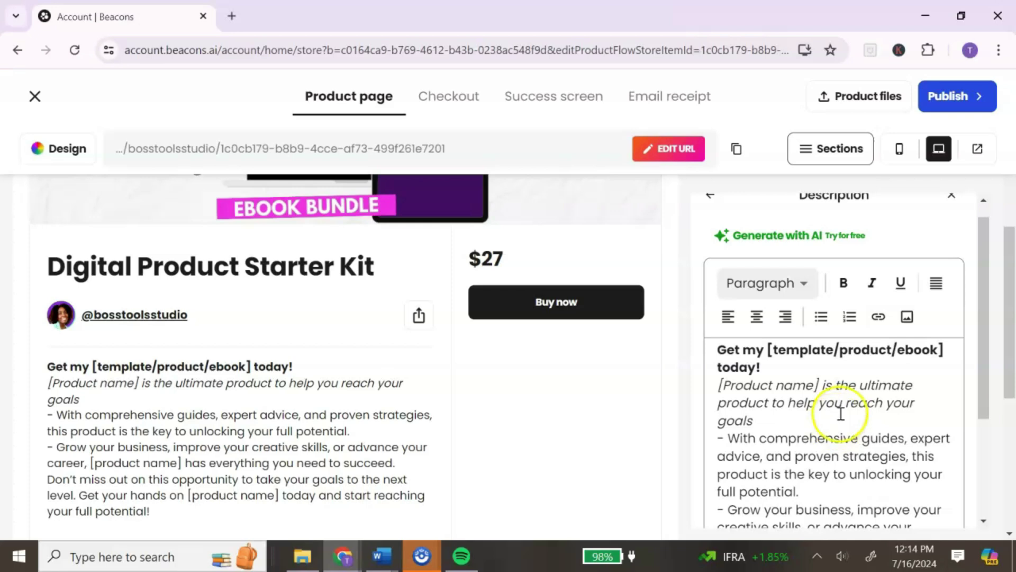
left_click(817, 239)
left_click(533, 283)
type("digital product starter kit ebook bundle")
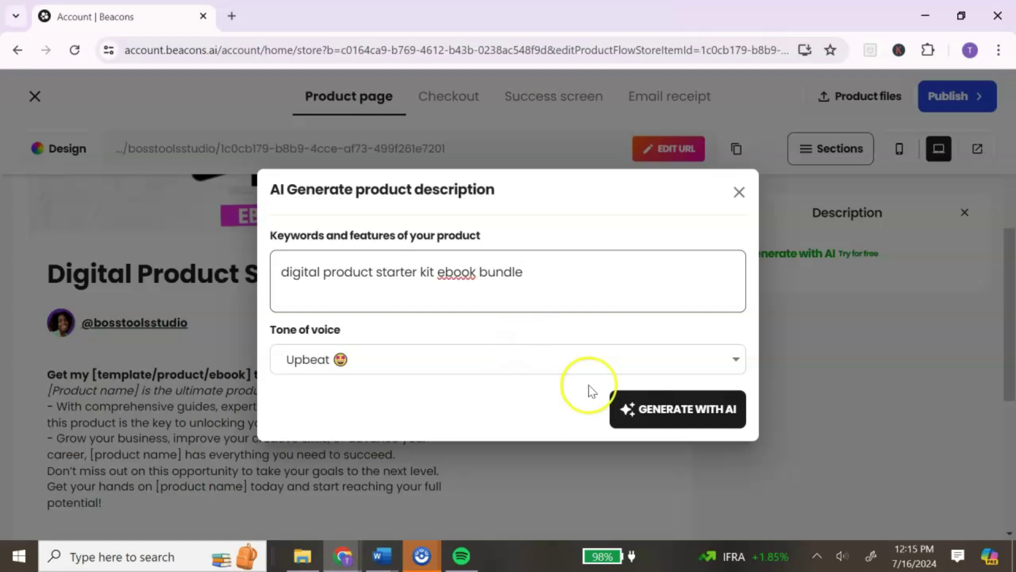
left_click(613, 404)
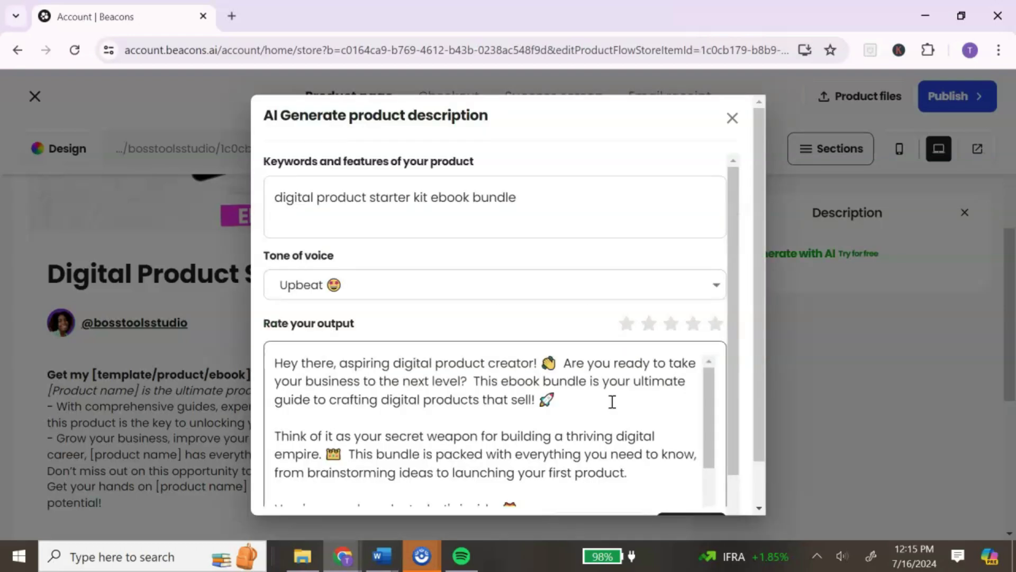
- Read through the AI-generated text and use it as the product's description
left_click_drag(732, 304, 731, 307)
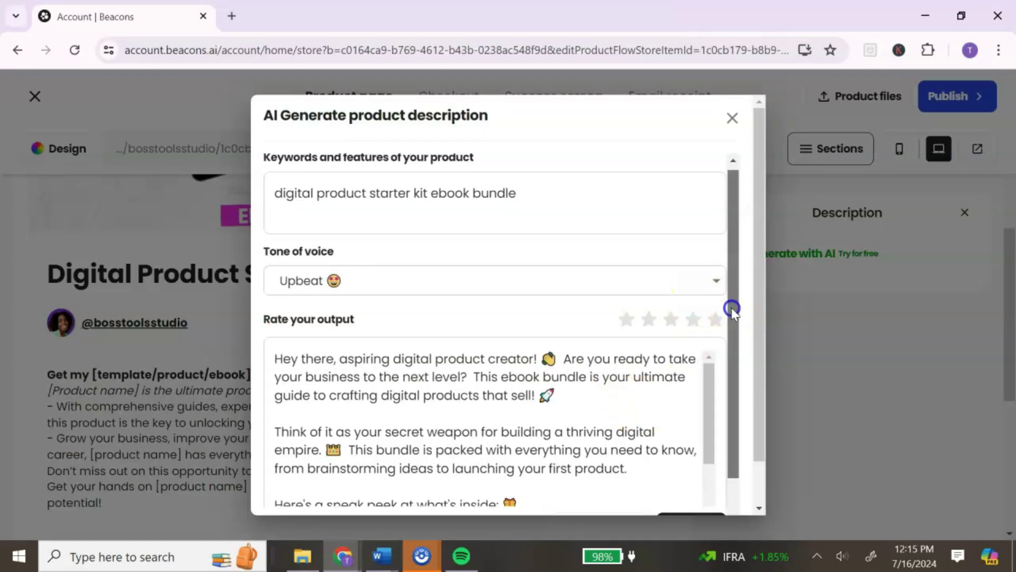
scroll(710, 379, "down", 6)
scroll(755, 476, "down", 2)
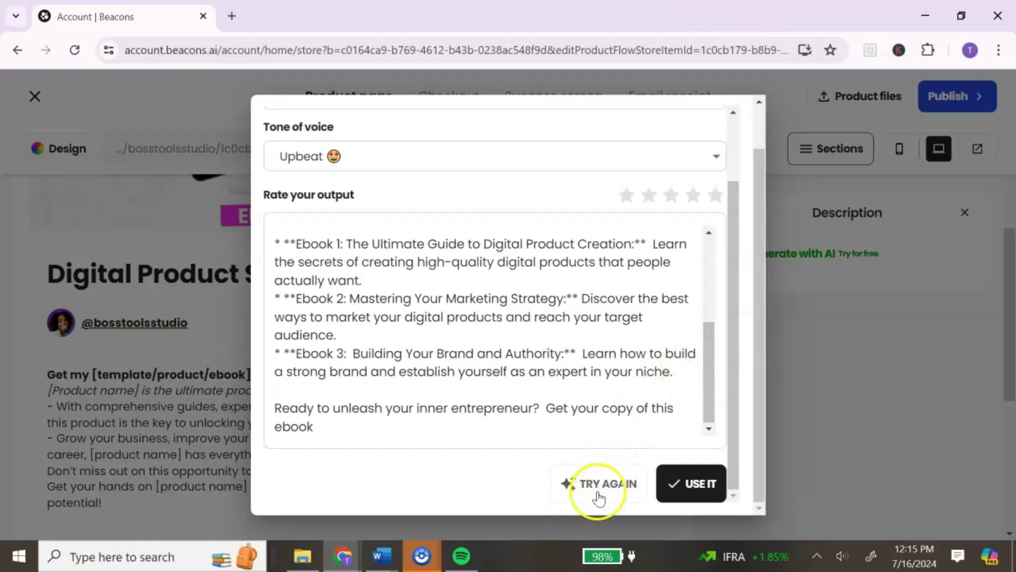
left_click(692, 490)
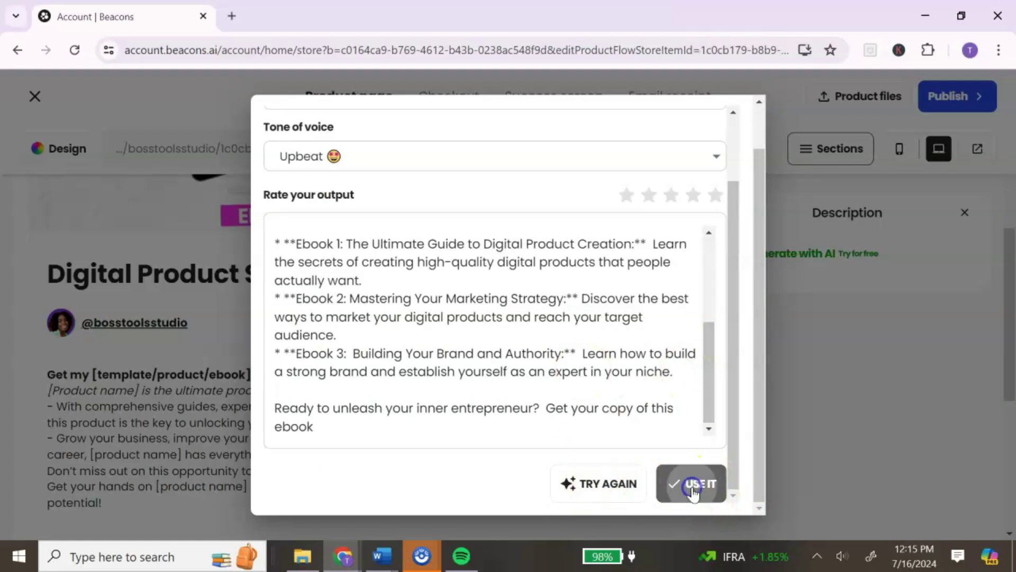
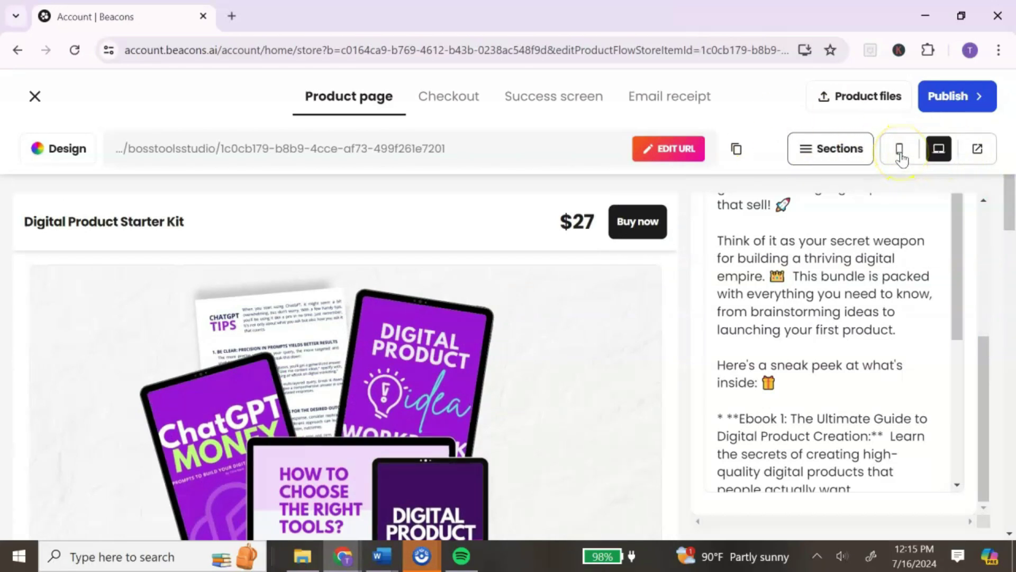
- Preview the whole product page in the mobile layout, then return to the desktop layout
left_click(900, 151)
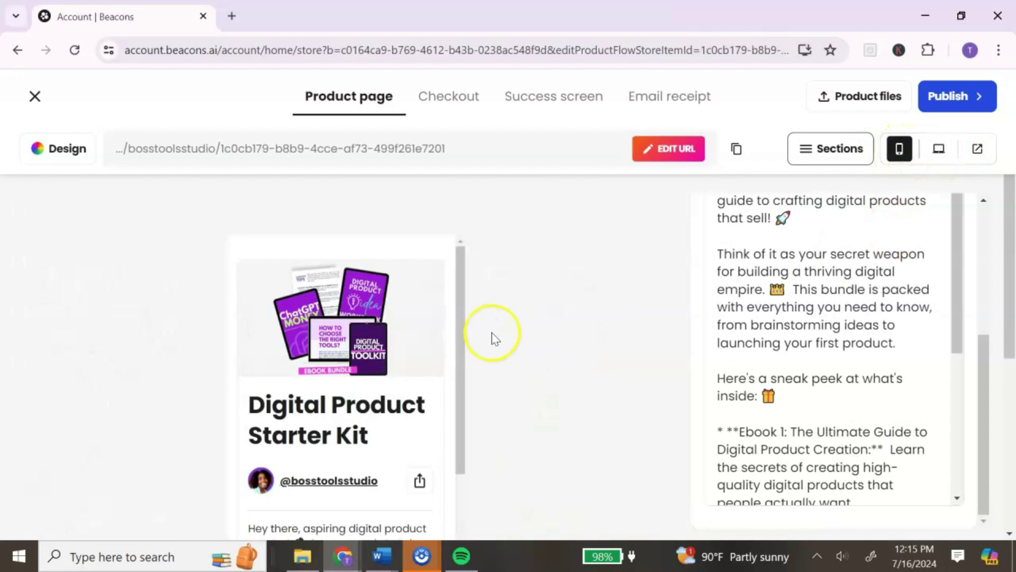
left_click_drag(460, 320, 459, 443)
scroll(527, 363, "down", 5)
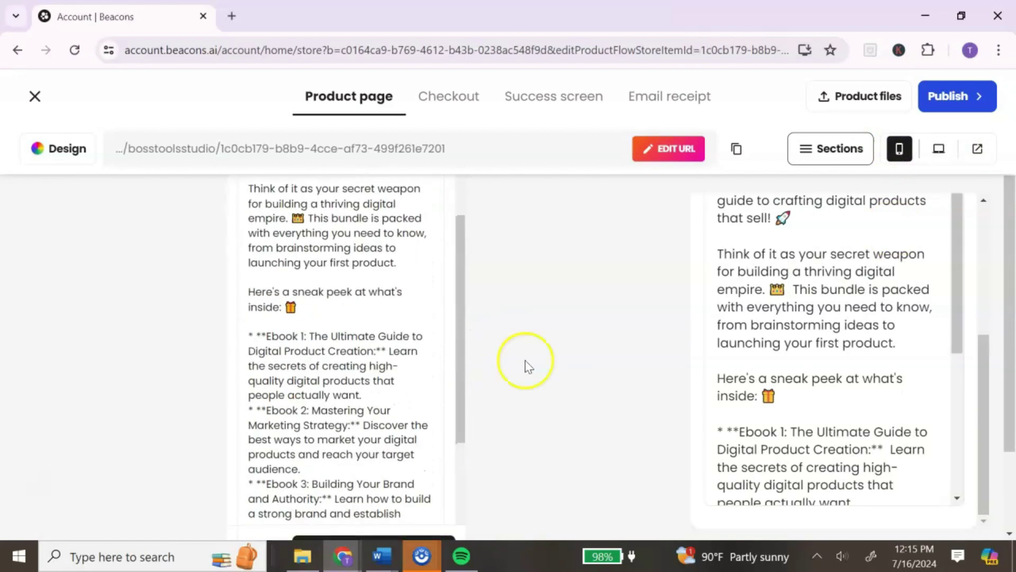
left_click_drag(464, 283, 456, 206)
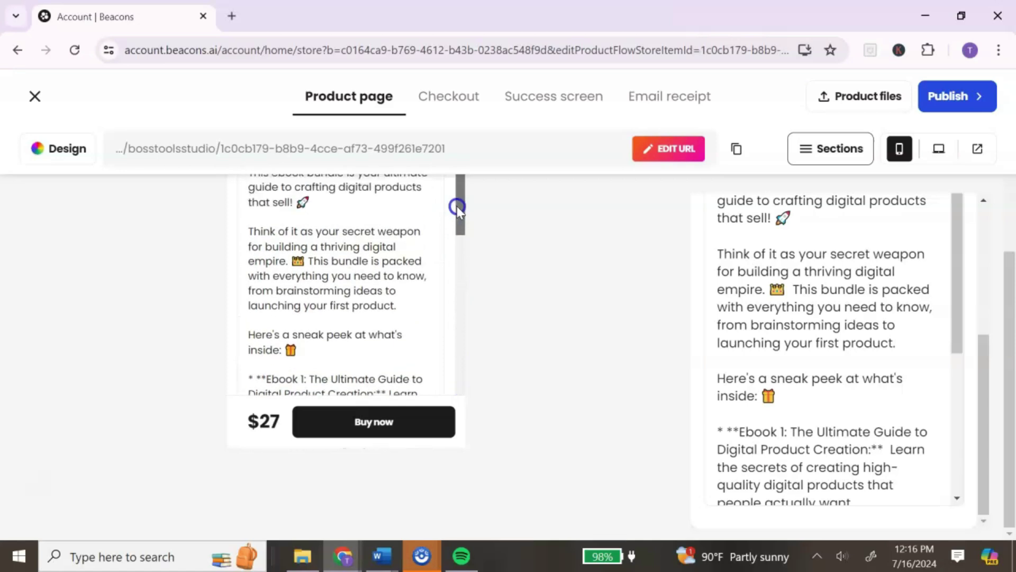
scroll(493, 377, "up", 3)
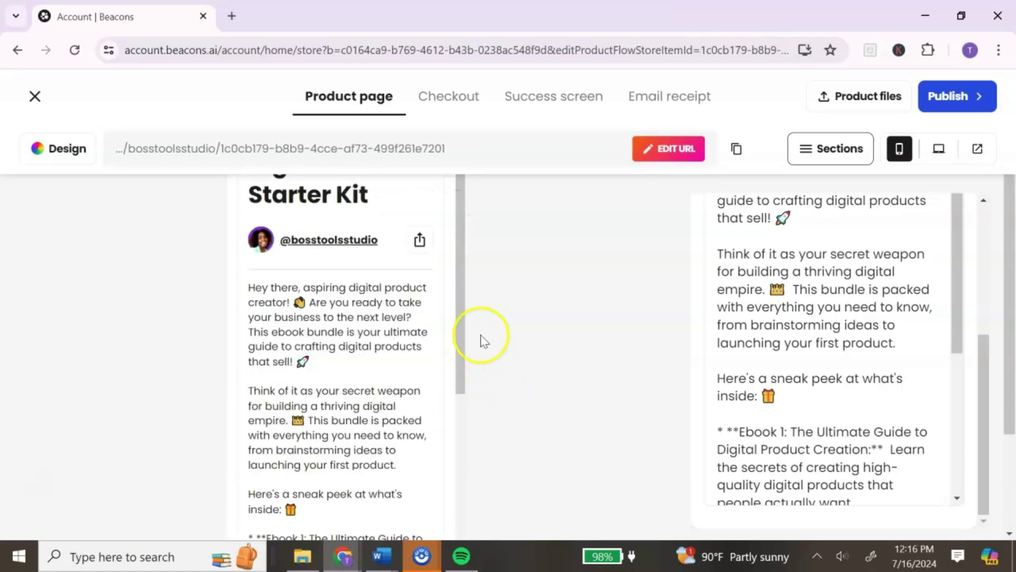
scroll(587, 398, "up", 2)
scroll(456, 320, "up", 2)
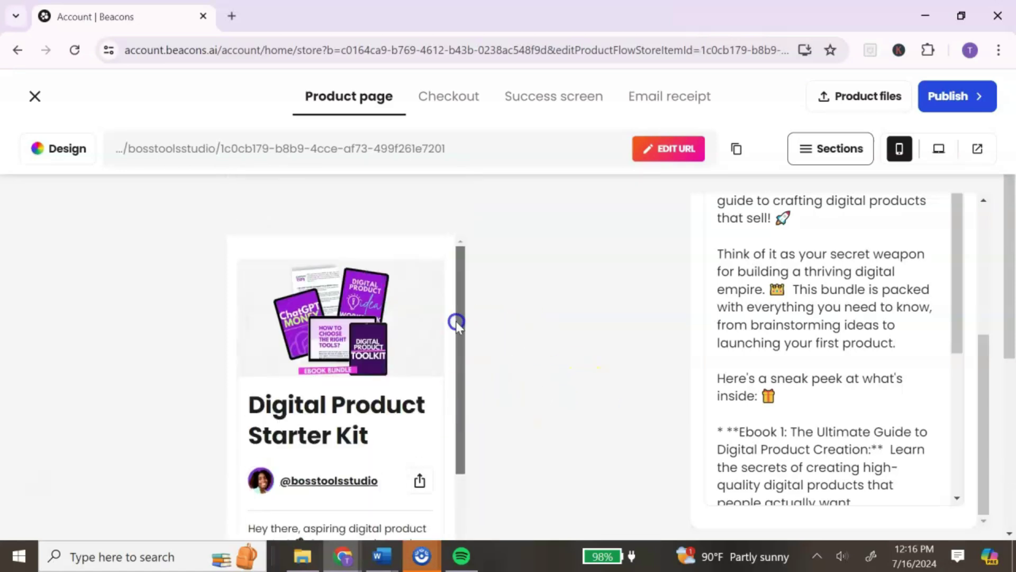
left_click(936, 152)
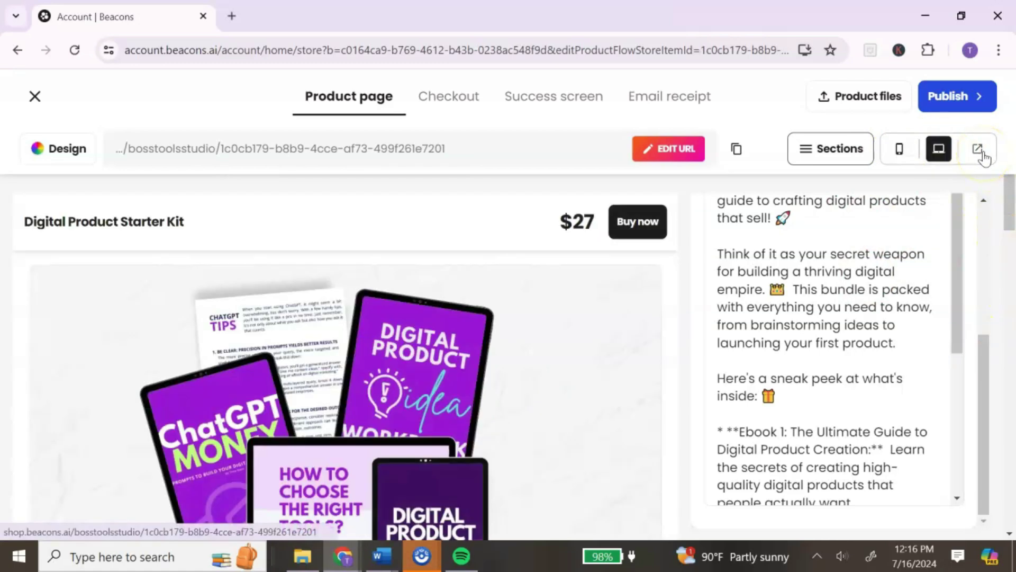
- Open the product's live page in a new browser tab, return to the editor, and look over the whole product page
left_click(981, 154)
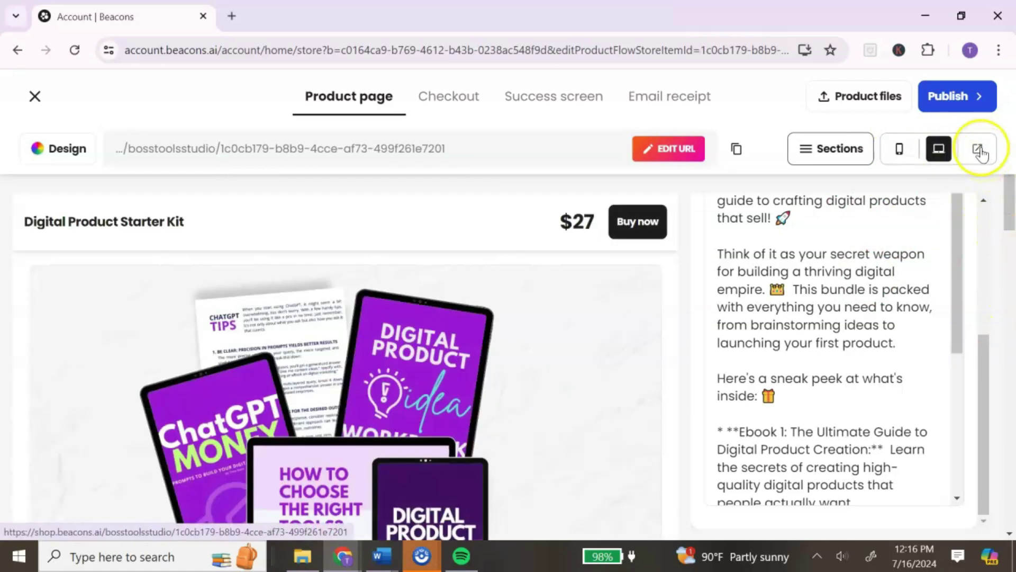
left_click(979, 154)
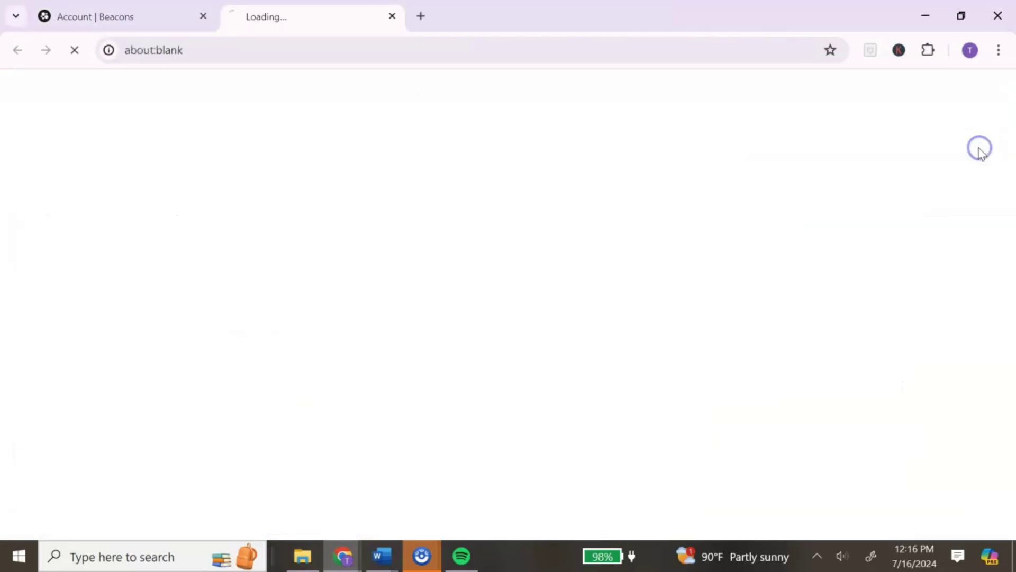
left_click_drag(1012, 164, 1011, 284)
key("ctrl+shift+Tab")
scroll(681, 333, "down", 10)
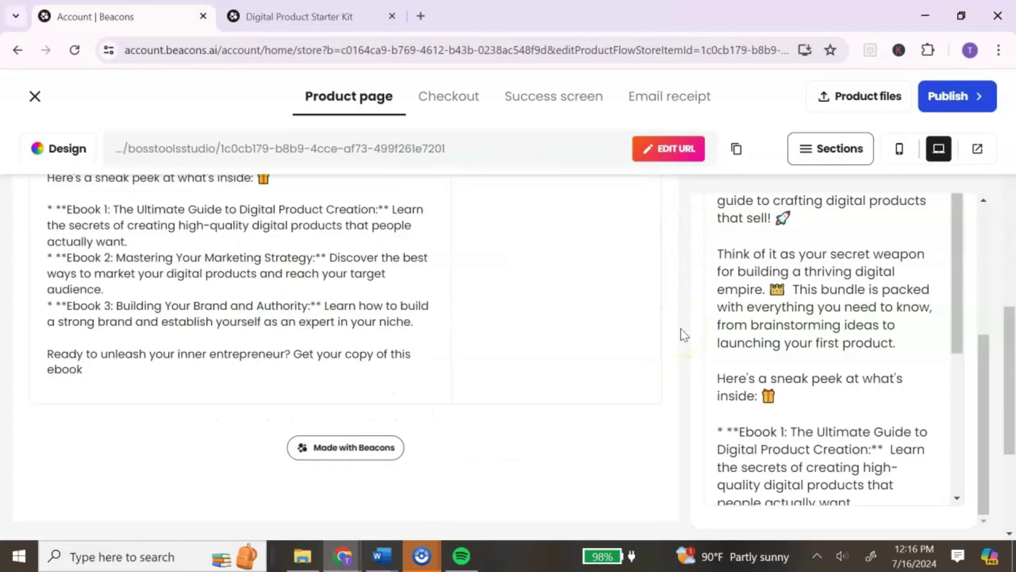
scroll(681, 328, "up", 10)
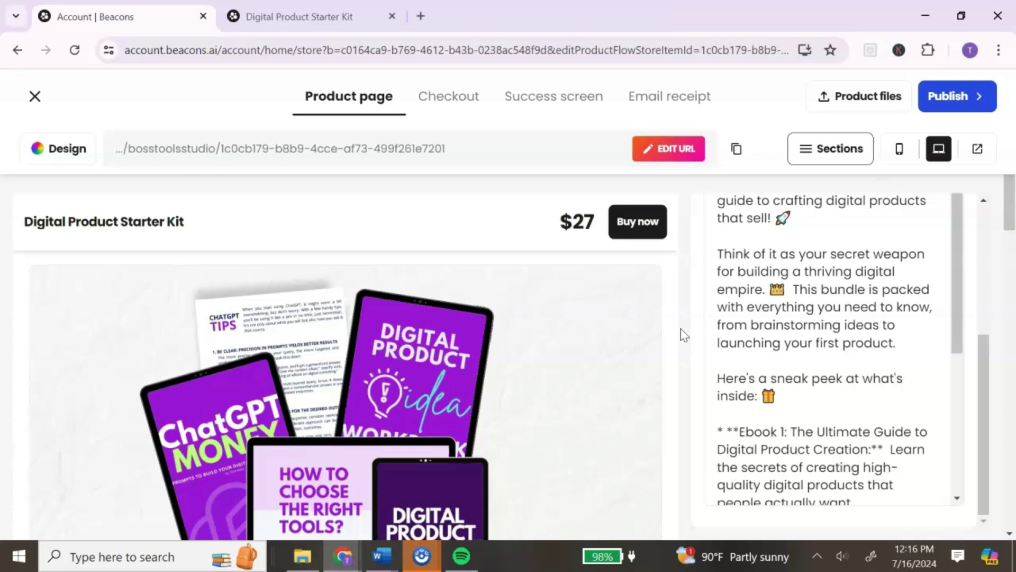
- Open the product page's design settings, apply the Original layout and check the resulting page
left_click(77, 166)
left_click_drag(330, 296, 331, 493)
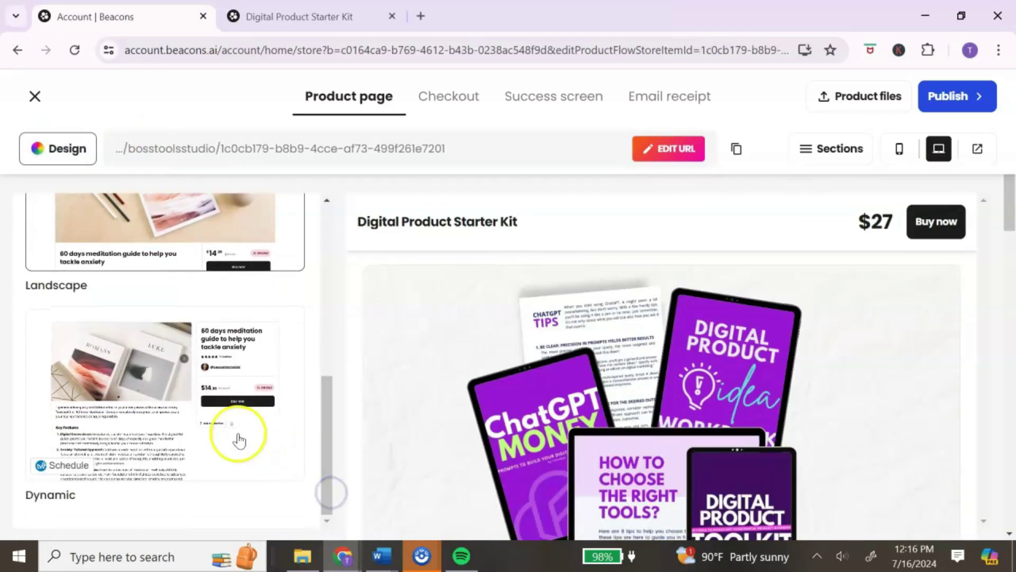
left_click(238, 431)
scroll(544, 365, "up", 5)
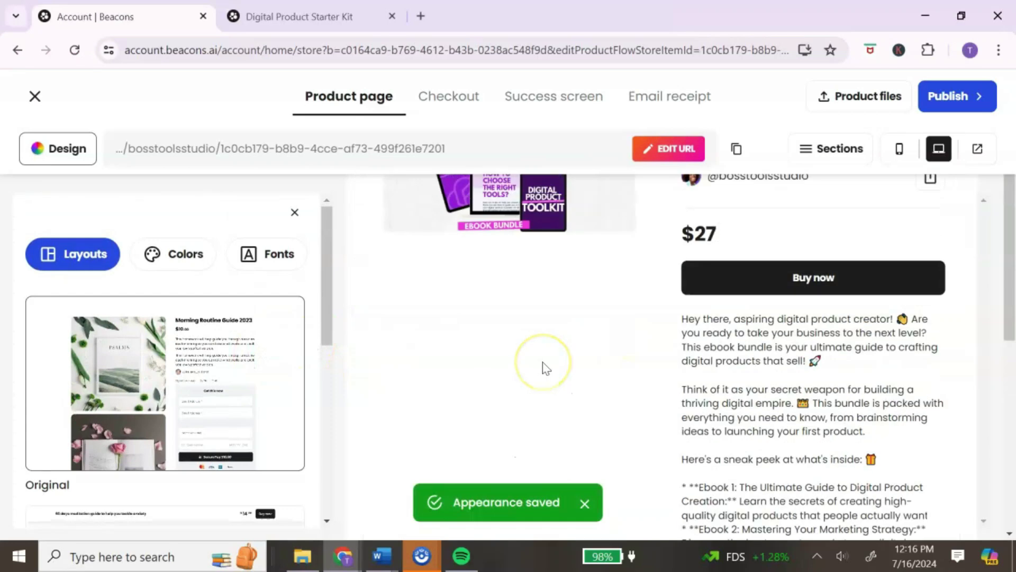
scroll(544, 369, "down", 2)
scroll(544, 369, "down", 10)
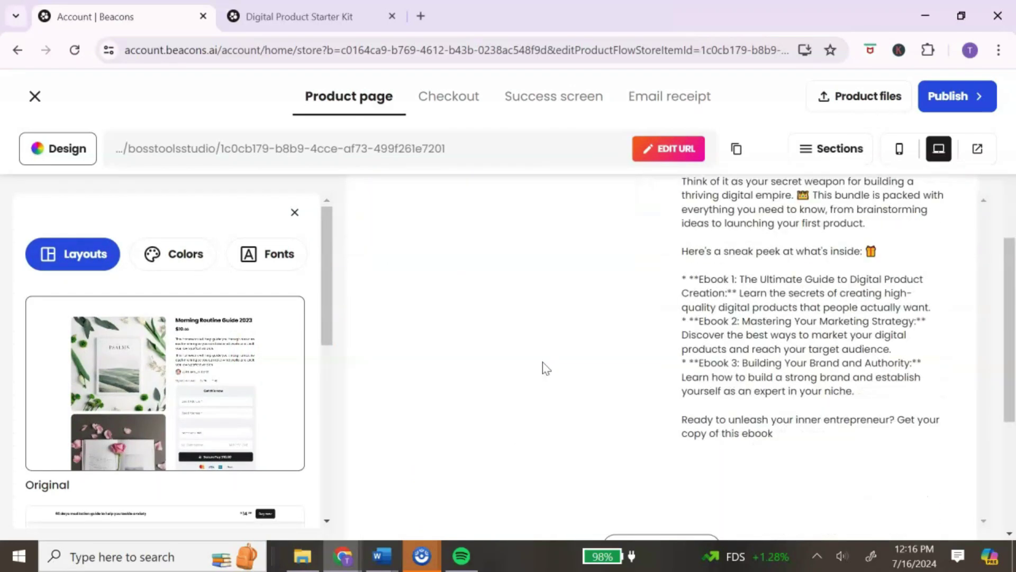
- Switch the product page to the Landscape layout and look through the page
left_click_drag(339, 339, 323, 407)
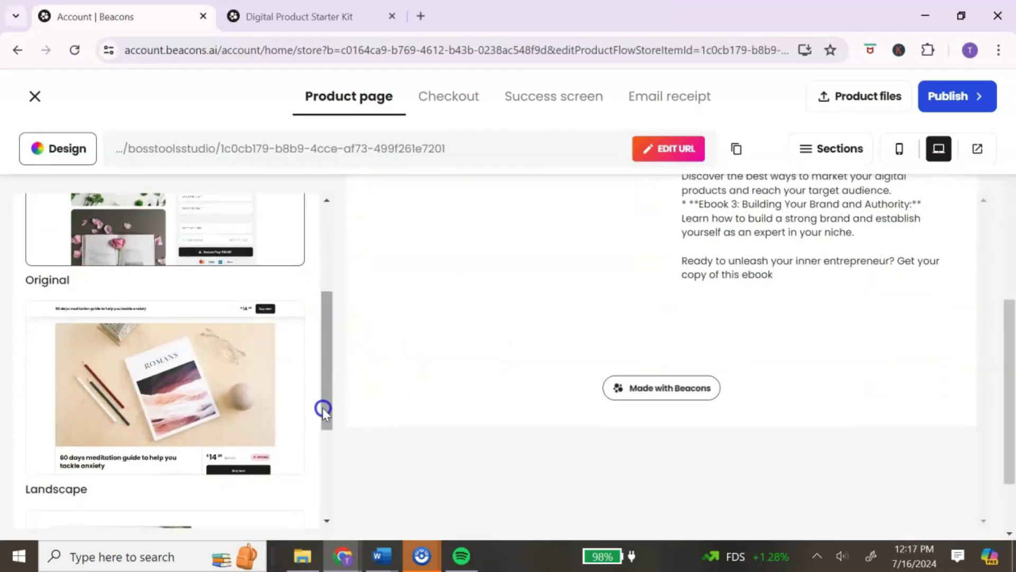
left_click(226, 394)
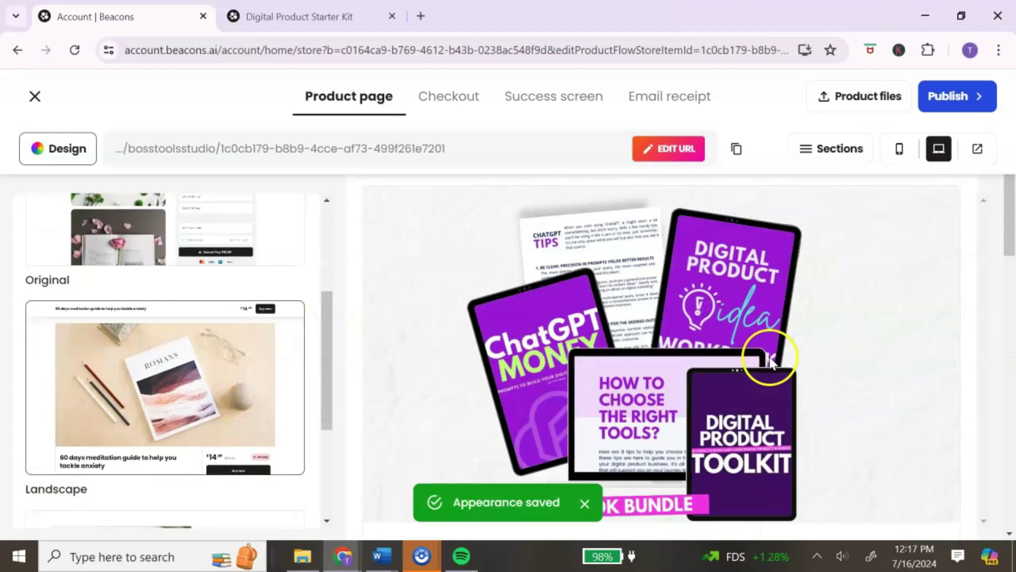
scroll(771, 364, "down", 6)
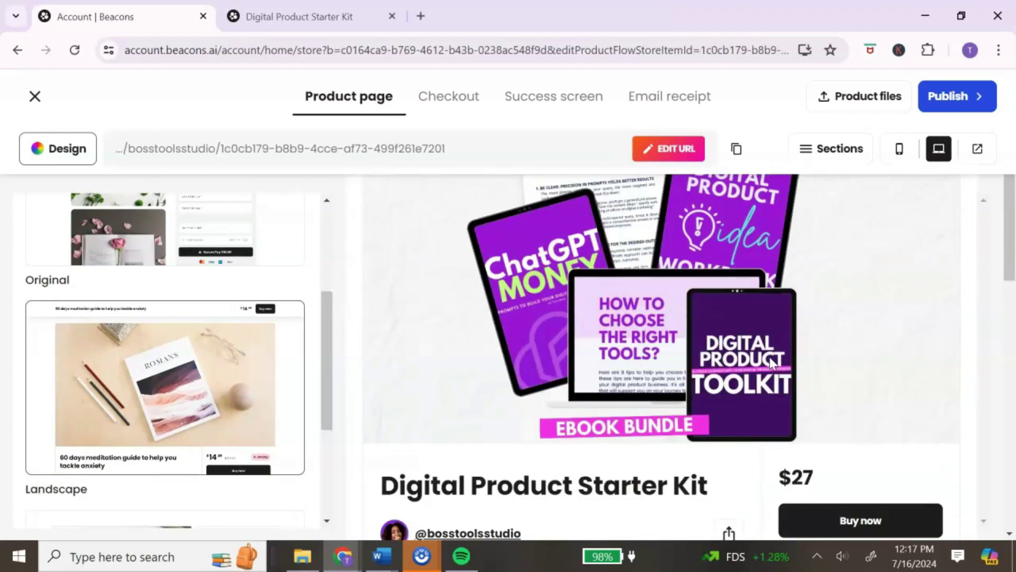
scroll(771, 363, "down", 15)
- Apply the Dynamic layout to the product page
left_click_drag(324, 420, 326, 499)
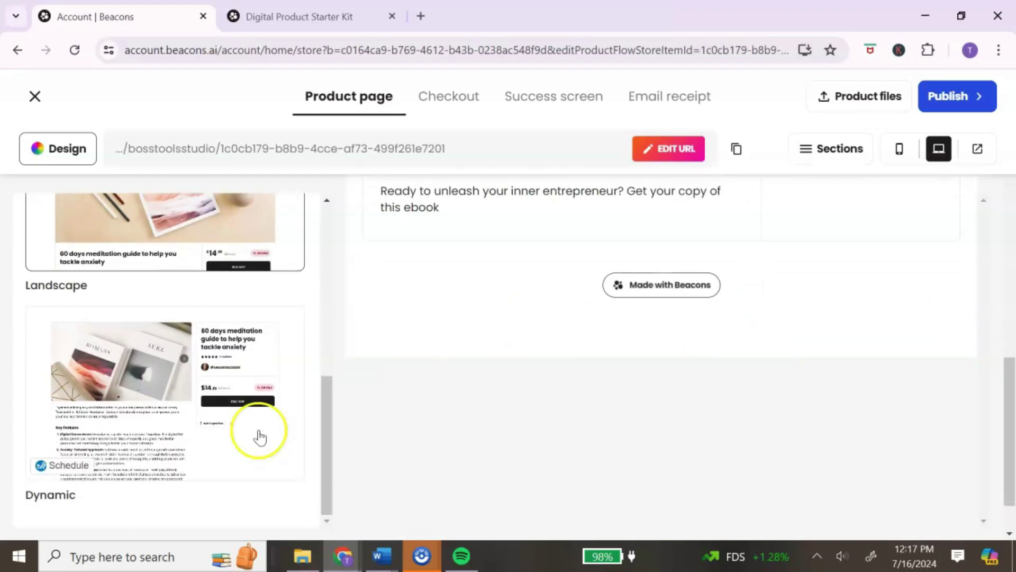
left_click(259, 437)
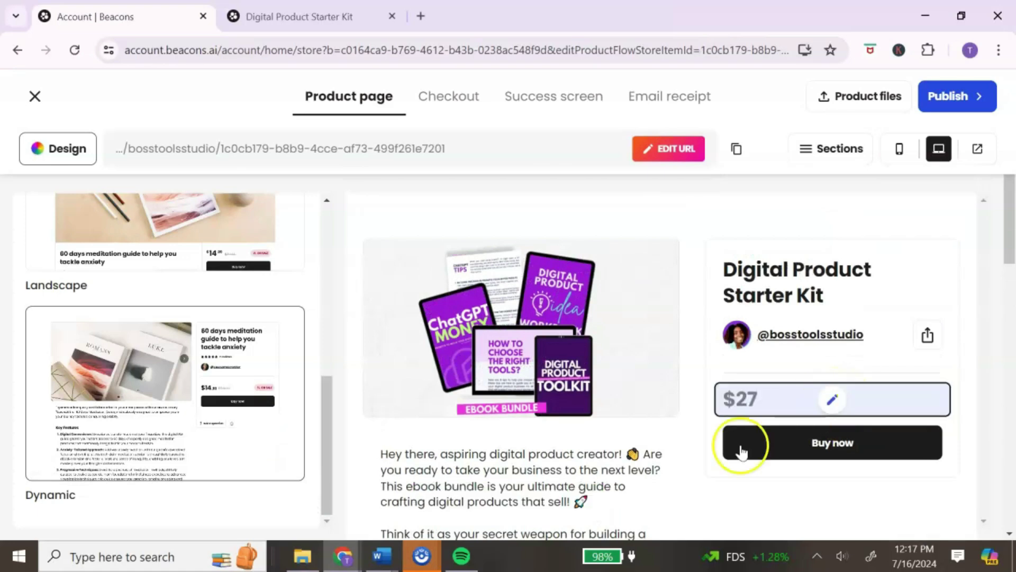
scroll(289, 378, "up", 4)
scroll(283, 386, "up", 3)
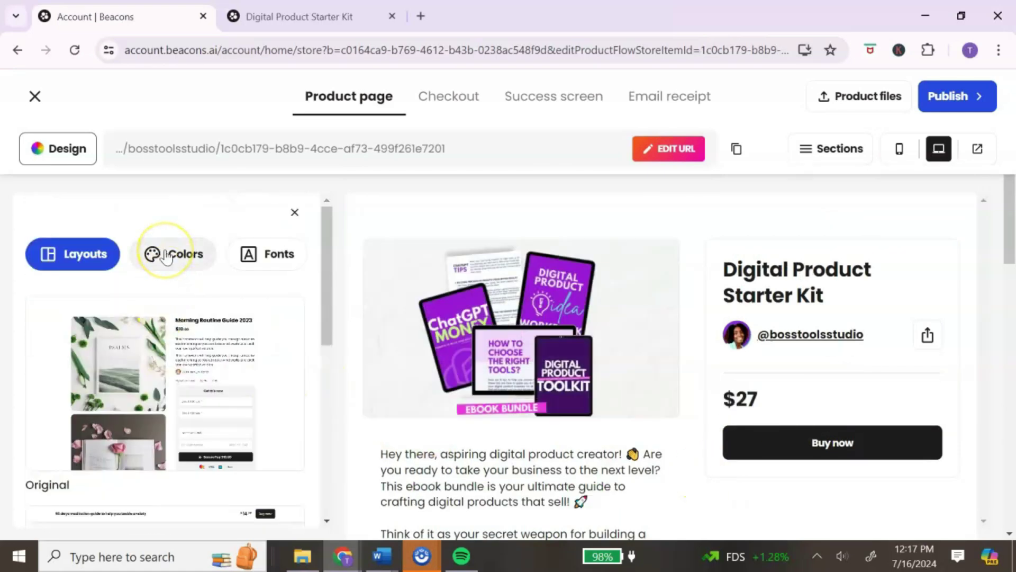
- Look through the product page's color palettes, individual color settings and the text color picker without changing any color
left_click(169, 258)
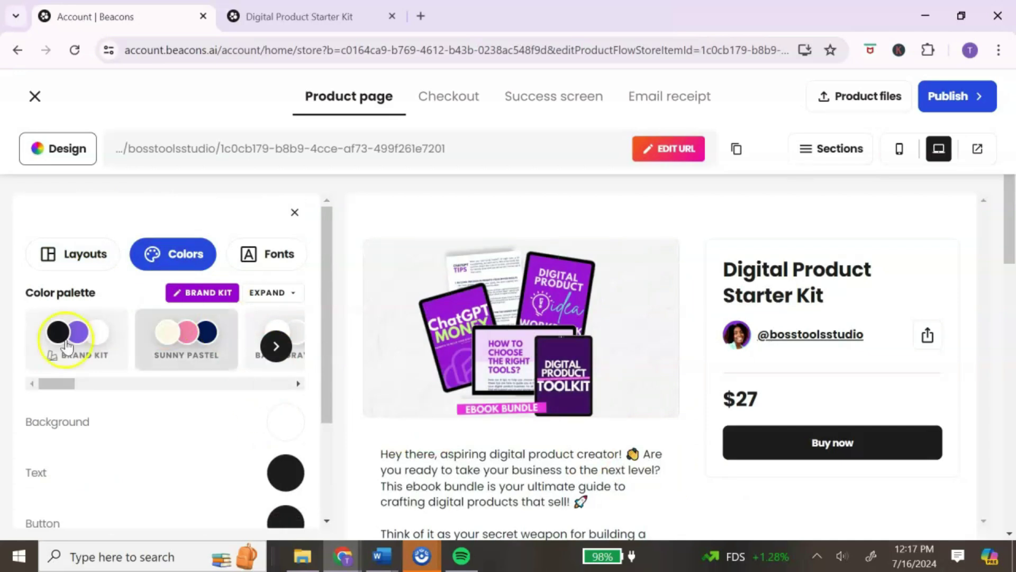
left_click(216, 353)
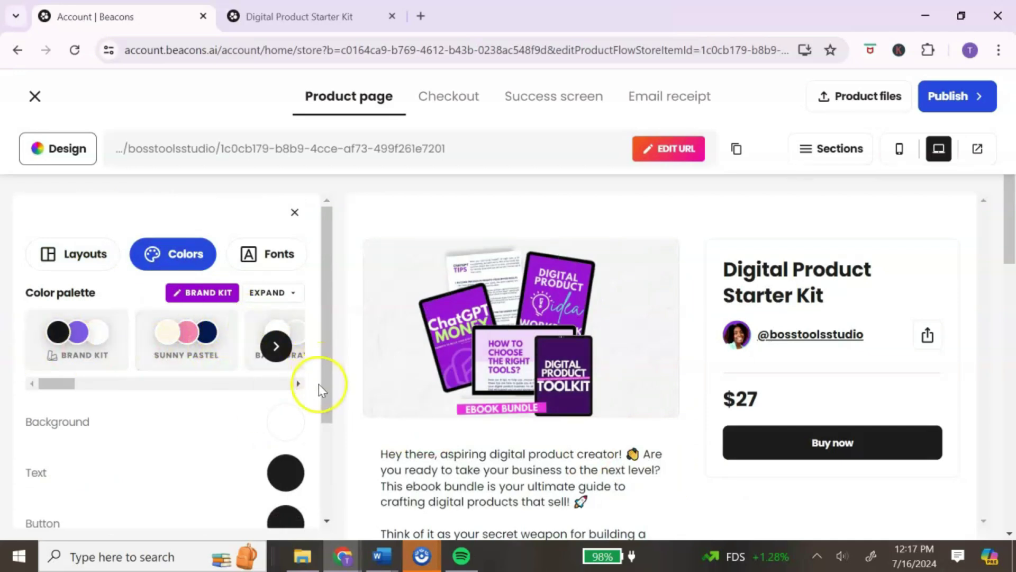
left_click_drag(319, 386, 319, 477)
left_click(271, 329)
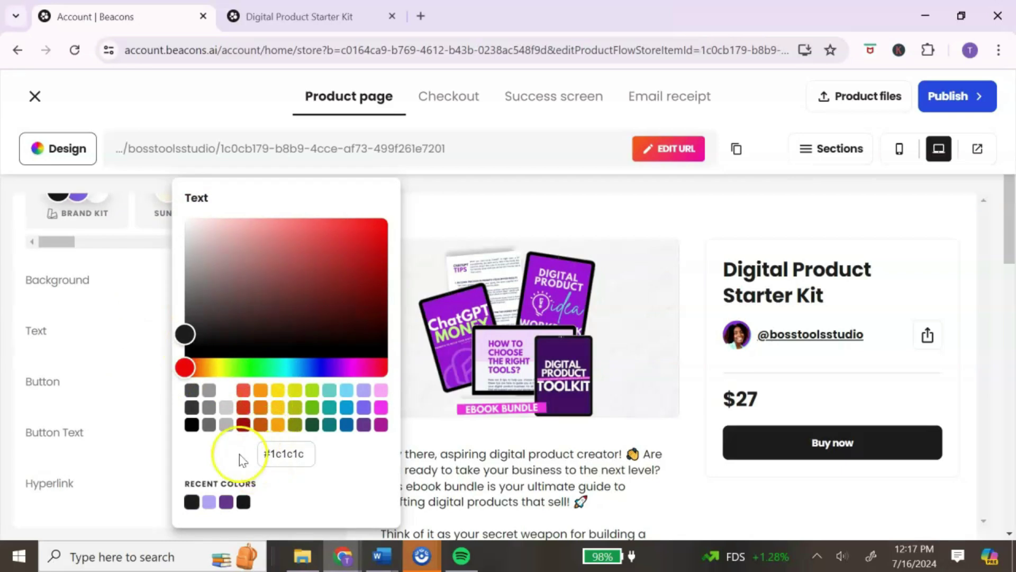
scroll(267, 262, "up", 3)
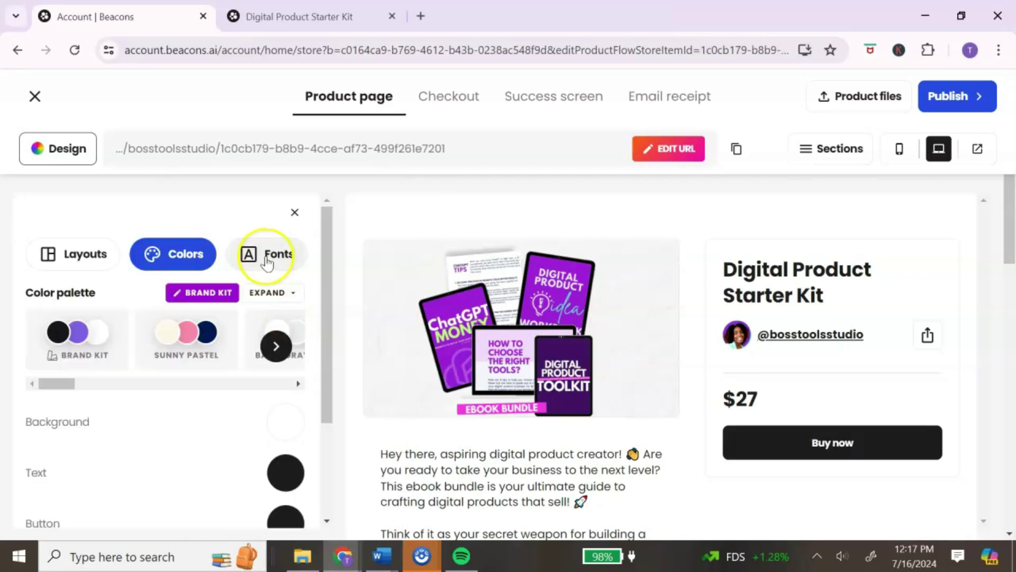
- View the available fonts for the product page without changing the font, and go back to the page's sections list
left_click(267, 255)
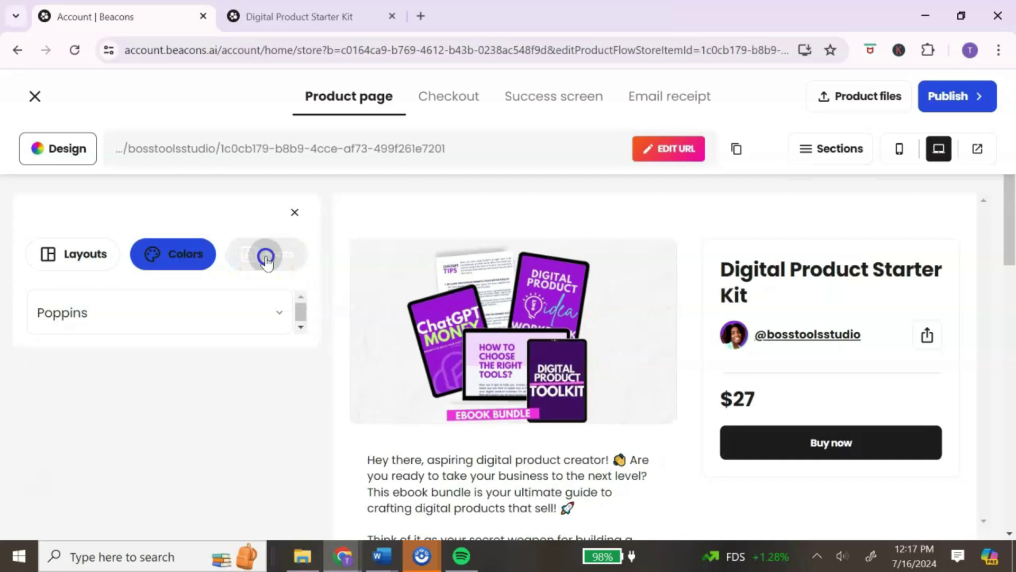
left_click(261, 324)
mouse_move(294, 380)
left_mouse_down()
mouse_move(294, 496)
mouse_move(303, 377)
left_mouse_up()
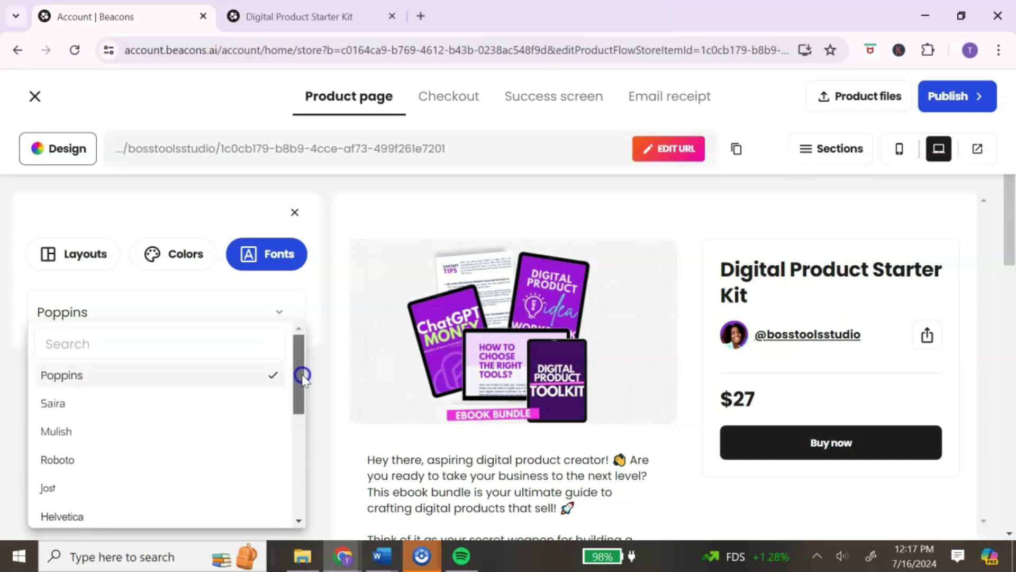
left_click(326, 307)
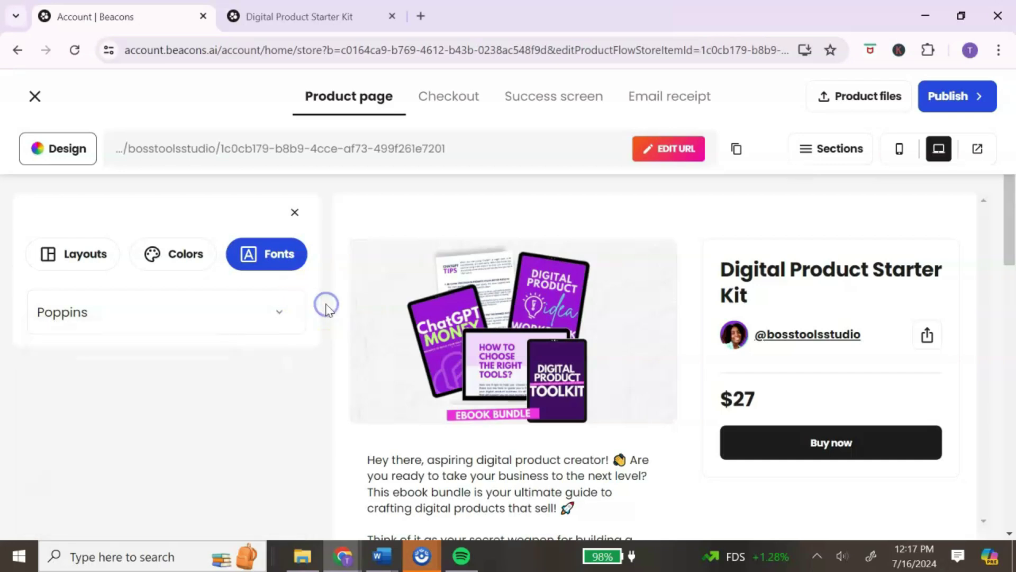
left_click(354, 104)
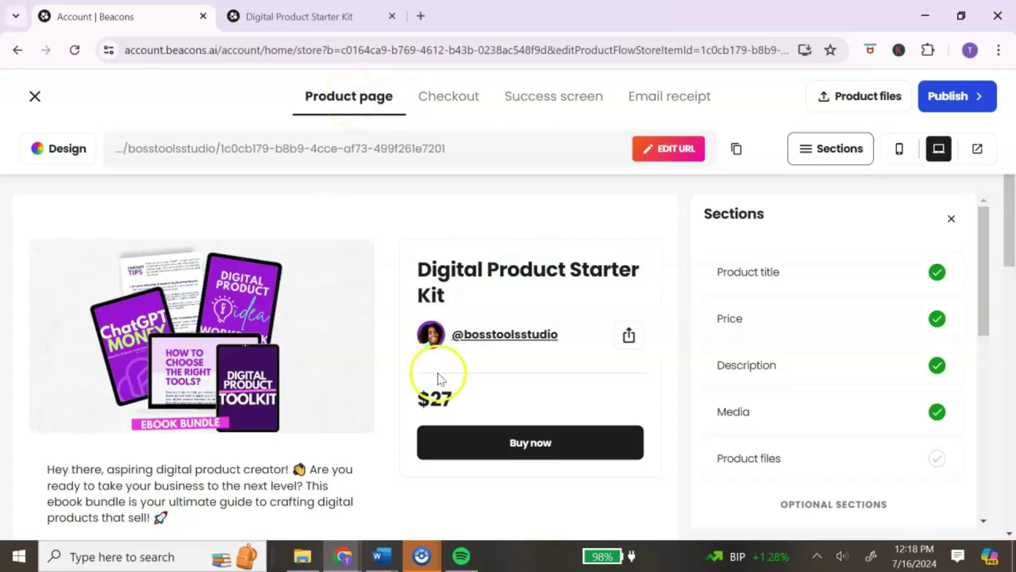
- Review the checkout page preview, including its customer fields, order total and payment details
left_click(461, 100)
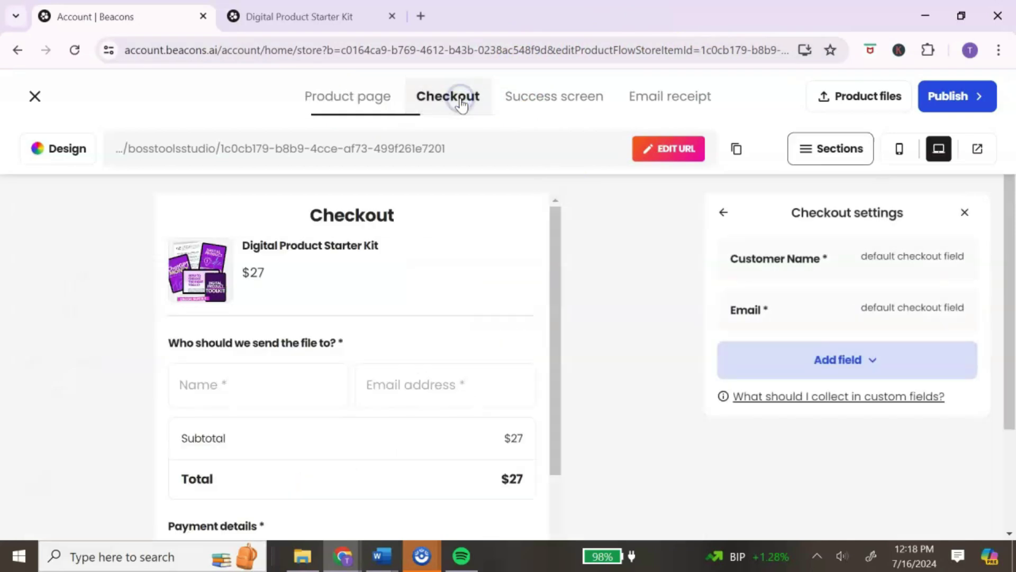
left_click_drag(554, 252, 557, 316)
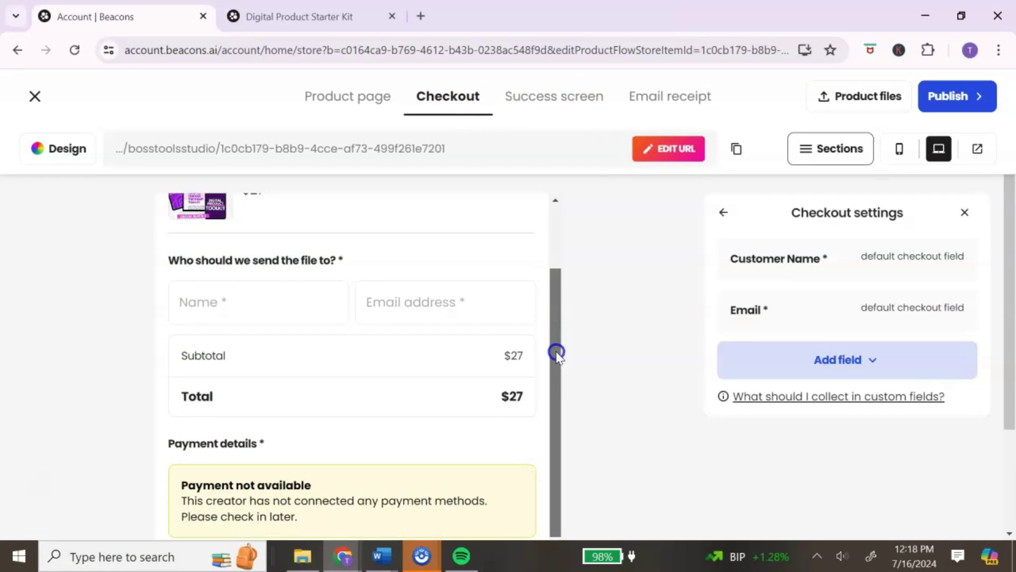
left_click_drag(557, 356, 553, 360)
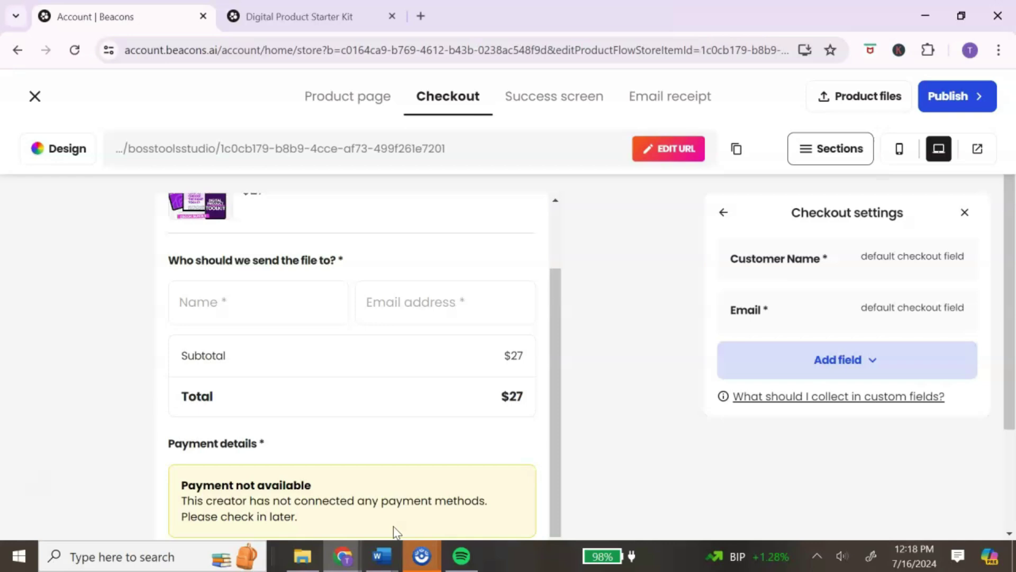
- Review the success screen shown after purchase and its thank you message, leaving the text as it is
left_click(536, 80)
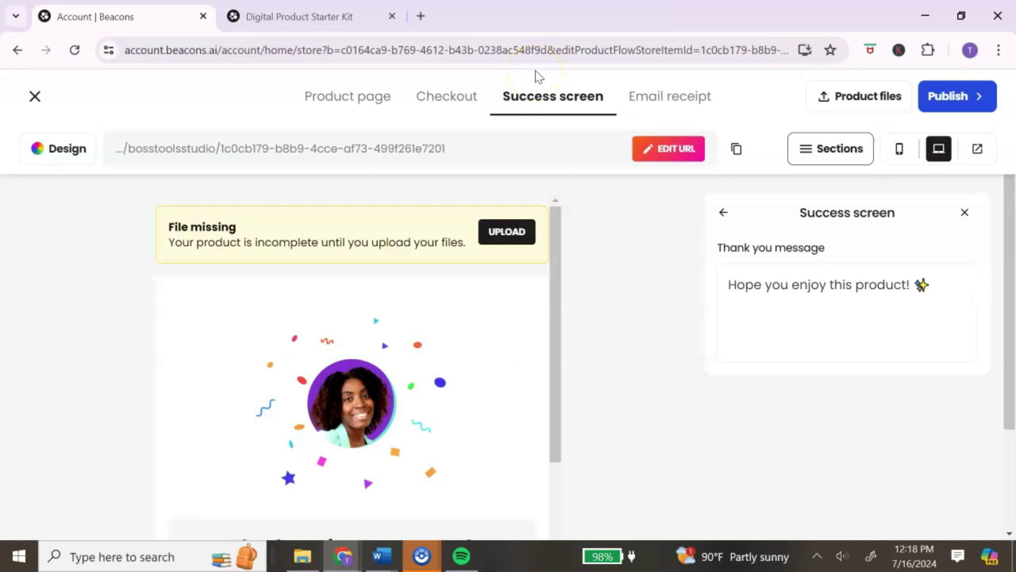
left_click_drag(555, 290, 549, 418)
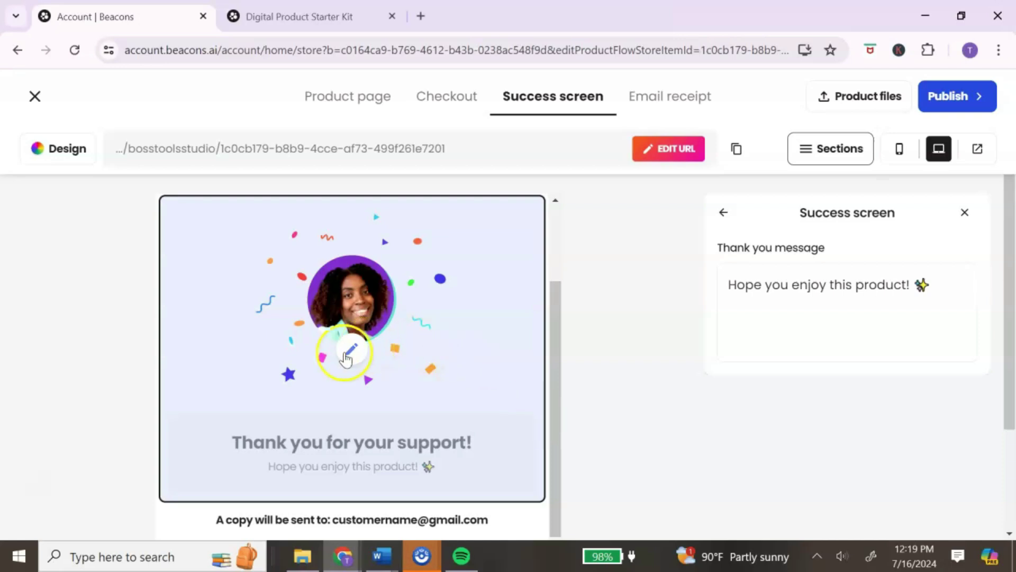
left_click(550, 424)
left_click(933, 290)
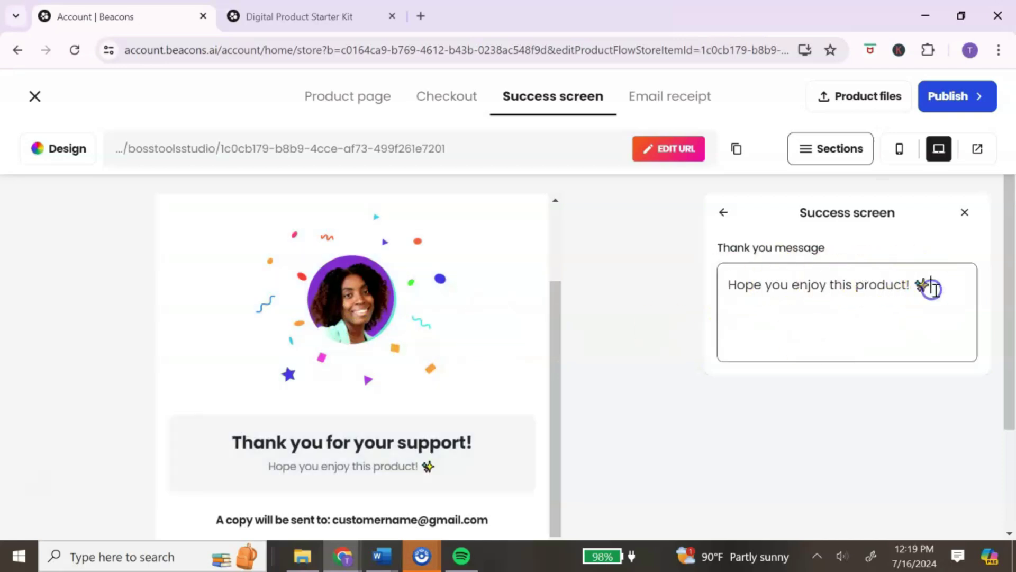
left_click(921, 286)
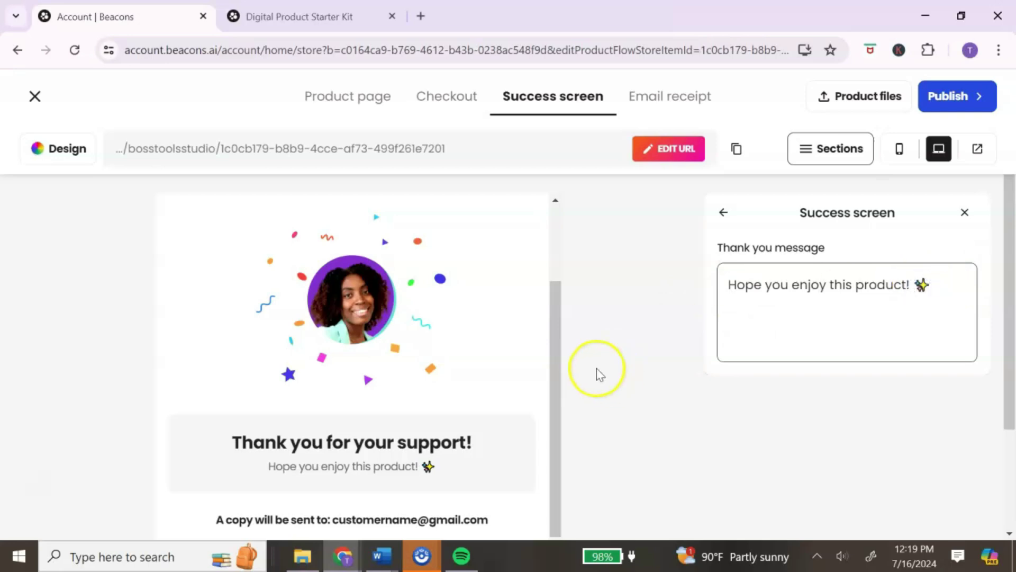
- Review the email receipt's preview, subject line and message content
left_click(647, 102)
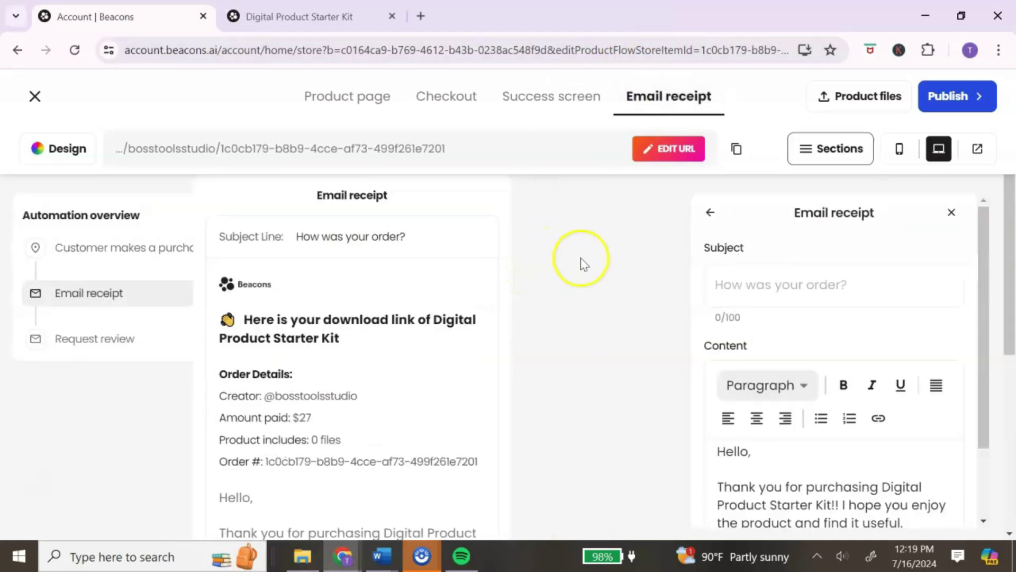
scroll(566, 270, "down", 3)
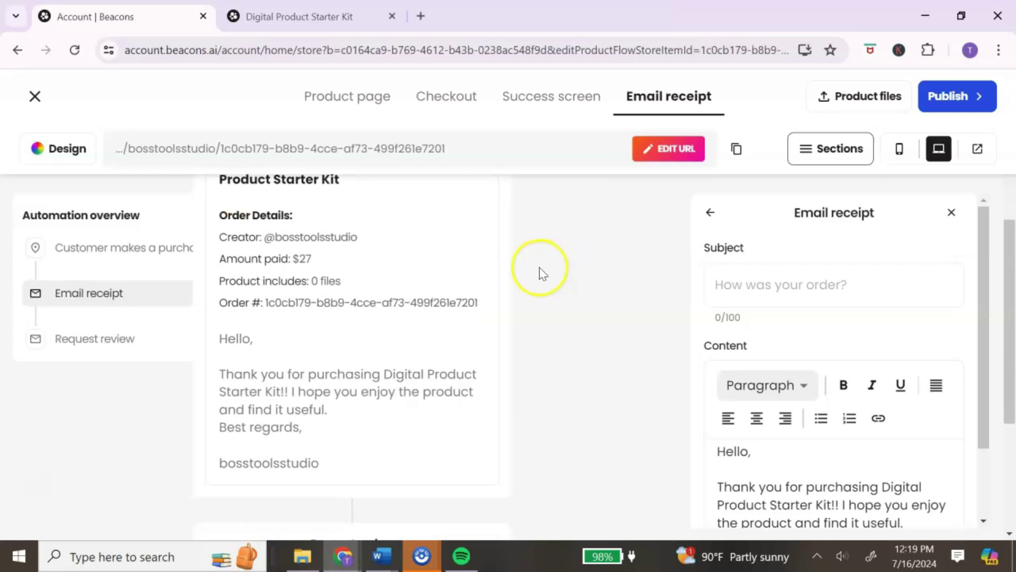
scroll(553, 273, "up", 6)
left_click(796, 297)
scroll(796, 297, "down", 2)
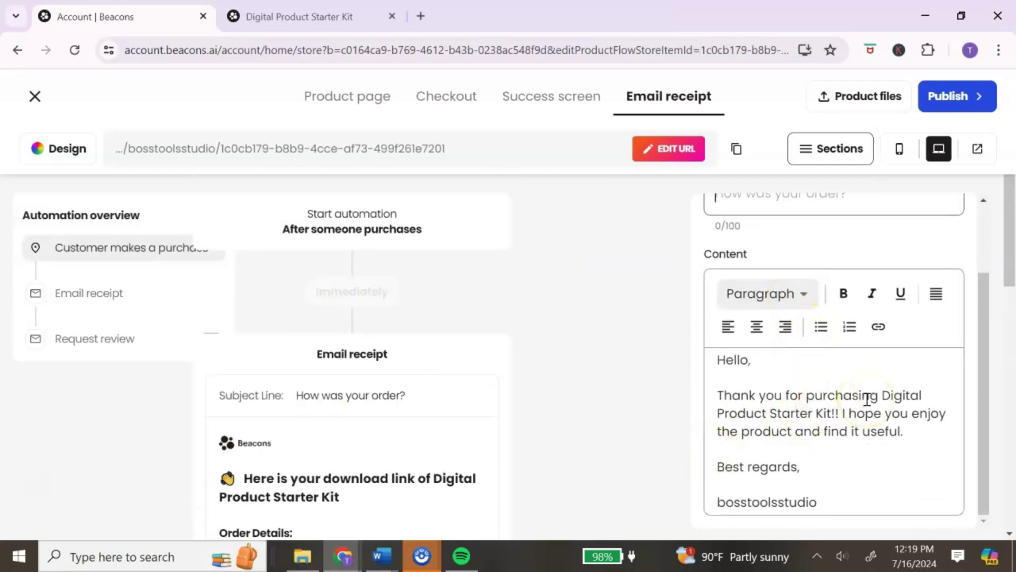
- Turn on the automated review request email sent after a purchase and read through its preview
scroll(633, 347, "down", 8)
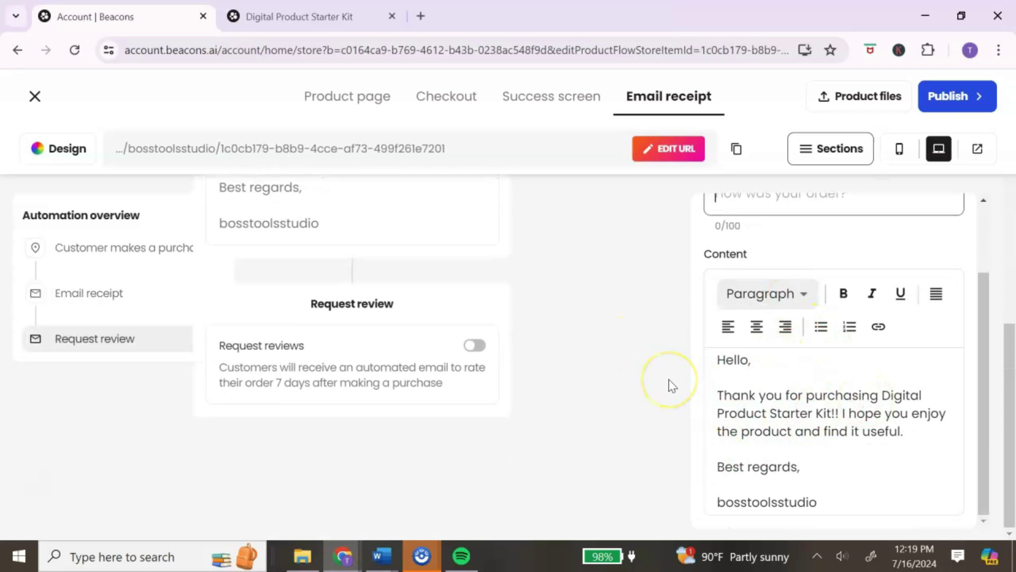
left_click(474, 345)
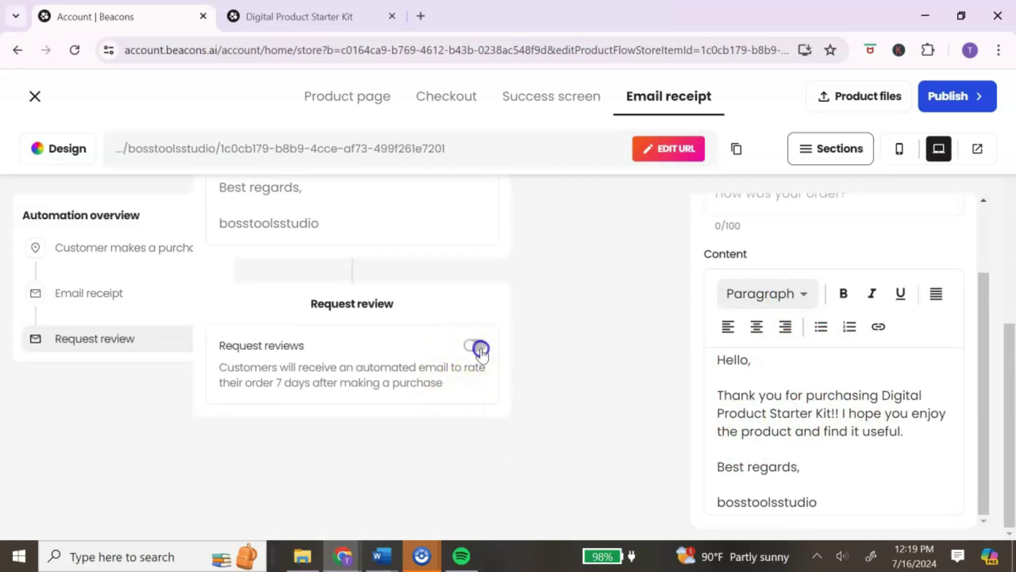
scroll(496, 361, "down", 10)
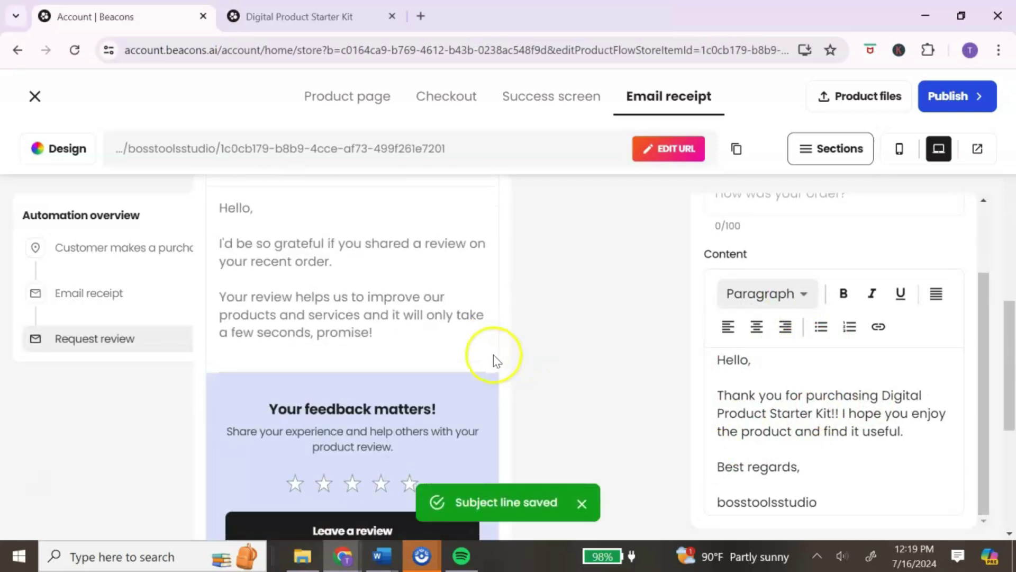
scroll(494, 358, "up", 6)
scroll(493, 360, "up", 3)
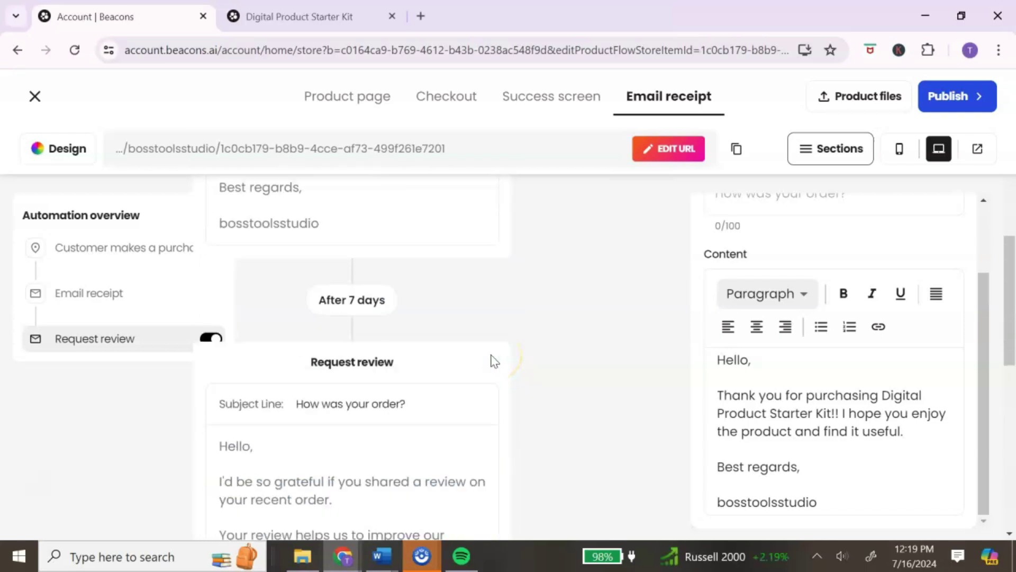
- Upload Digital Product Toolkit (1).pdf as the product file customers receive after checkout and publish the product
scroll(499, 308, "down", 3)
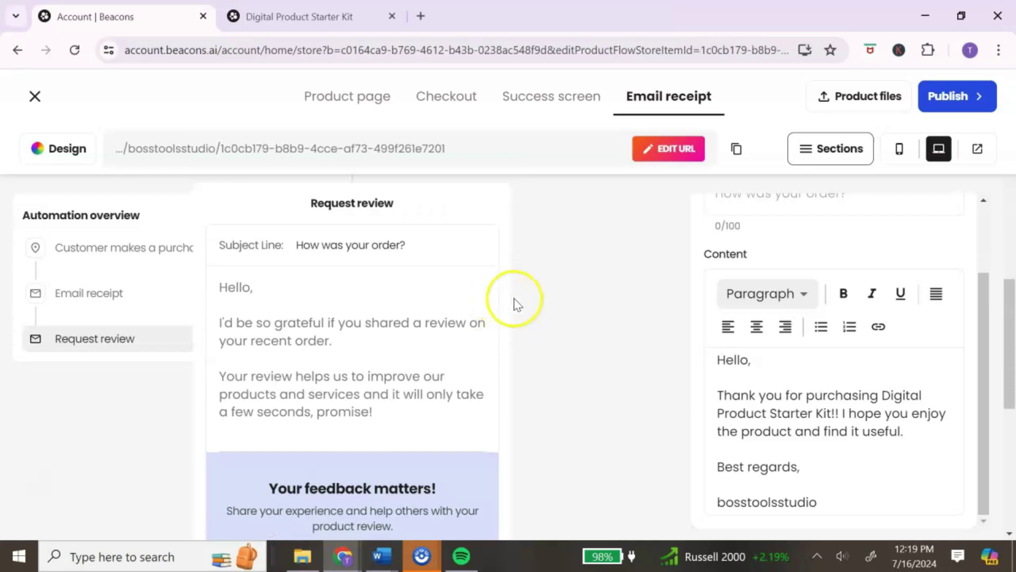
scroll(503, 261, "up", 10)
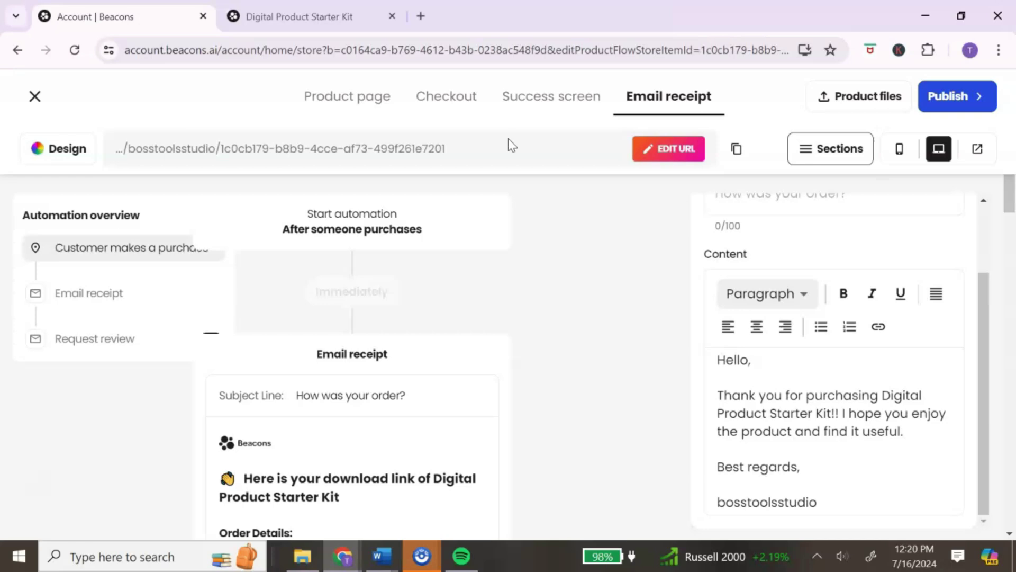
left_click(846, 107)
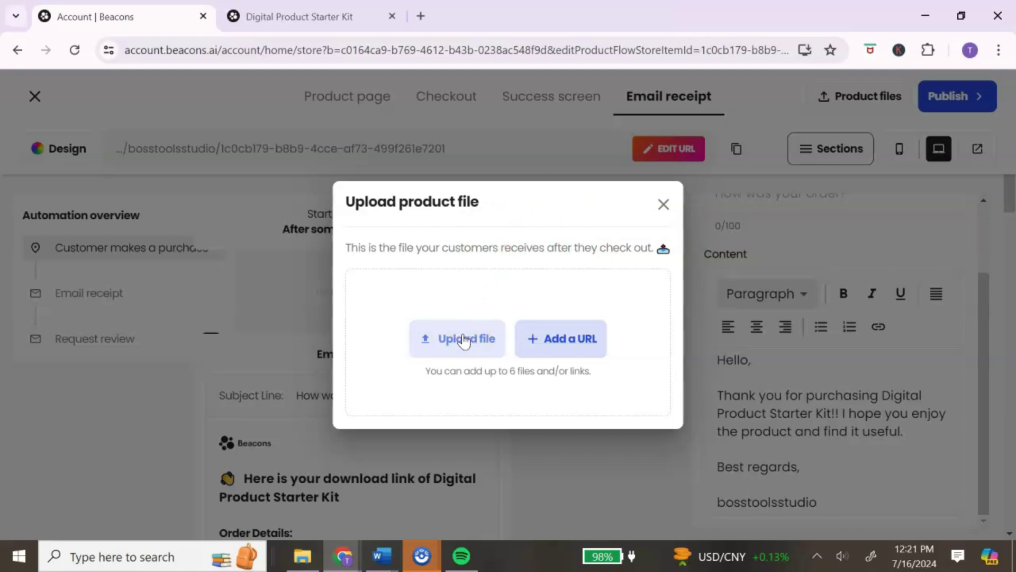
left_click(485, 339)
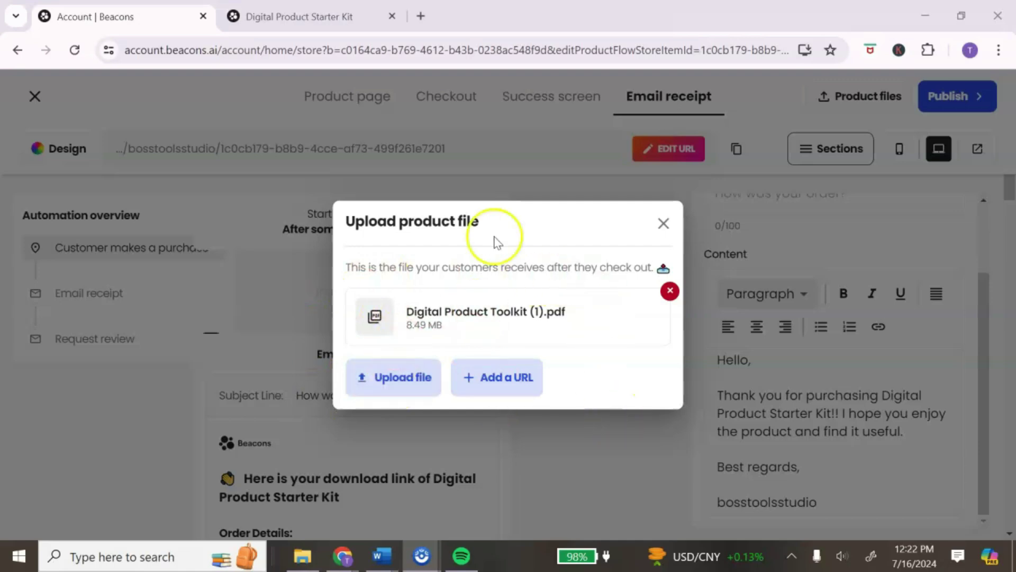
left_click(662, 226)
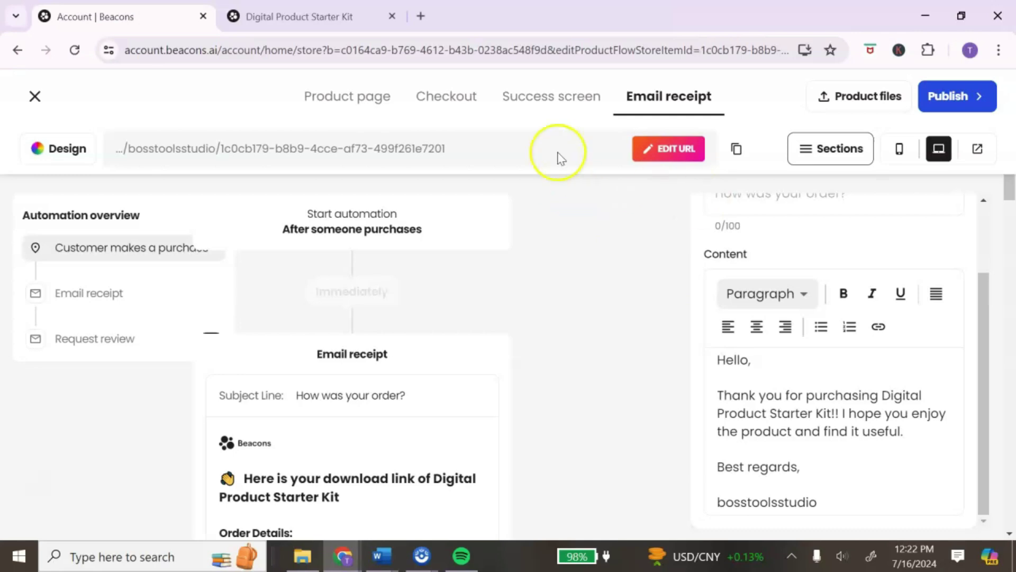
left_click(948, 100)
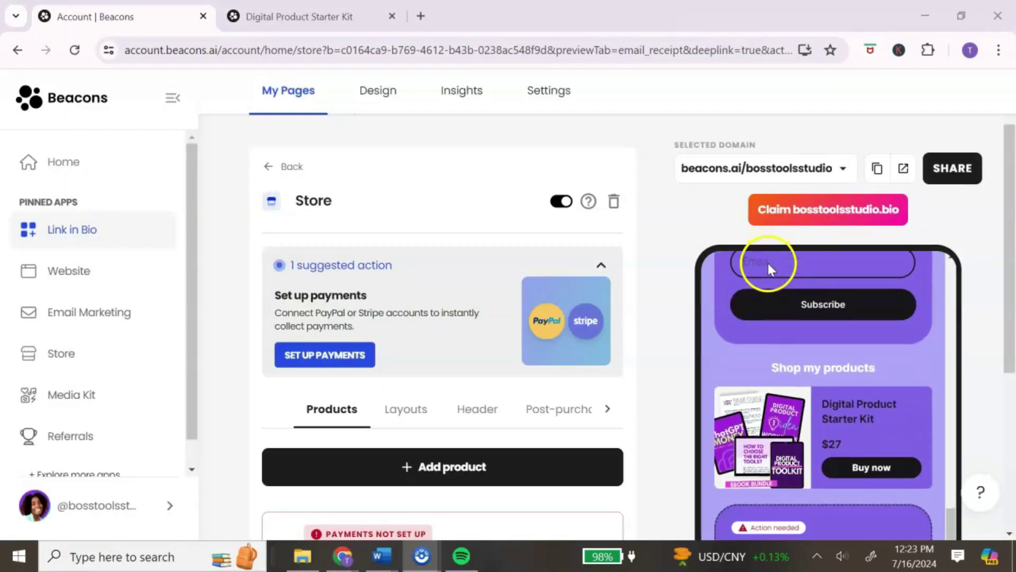
- Open the Store block of the Link in Bio page and look through the page preview, from the profile header to the product listing
left_click(69, 241)
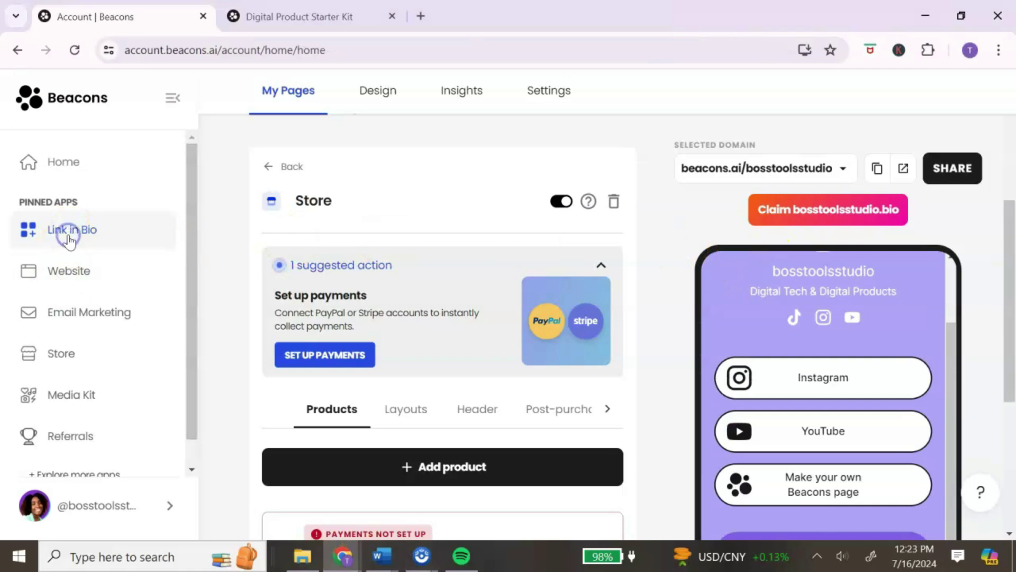
left_click(339, 379)
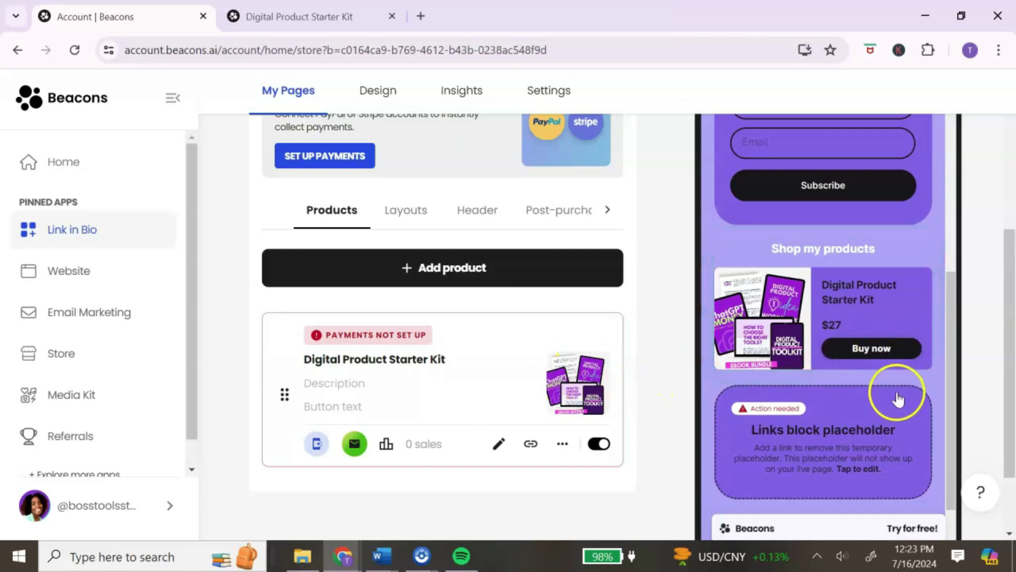
scroll(892, 407, "up", 5)
scroll(893, 397, "down", 6)
scroll(891, 392, "up", 6)
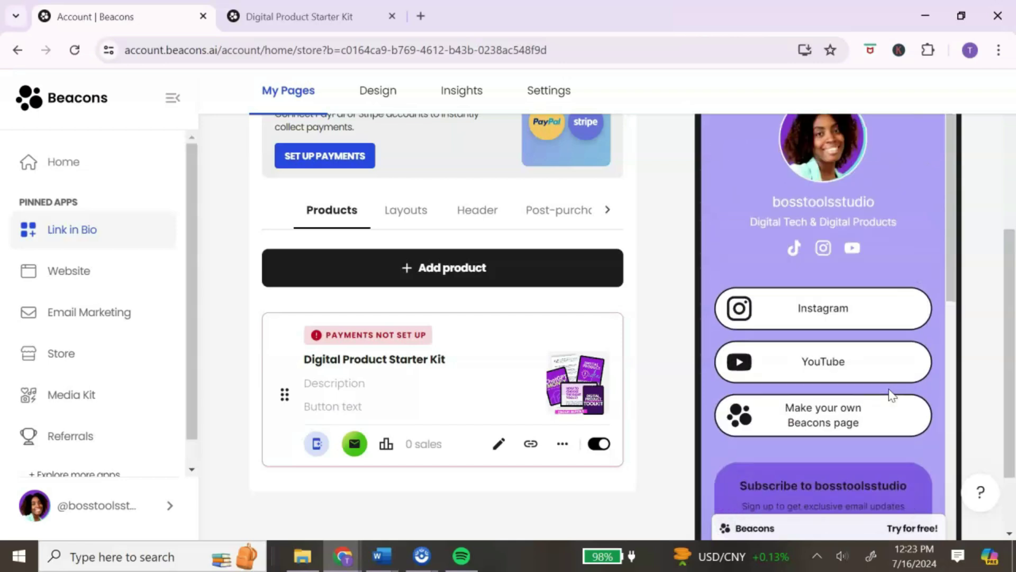
scroll(656, 382, "up", 4)
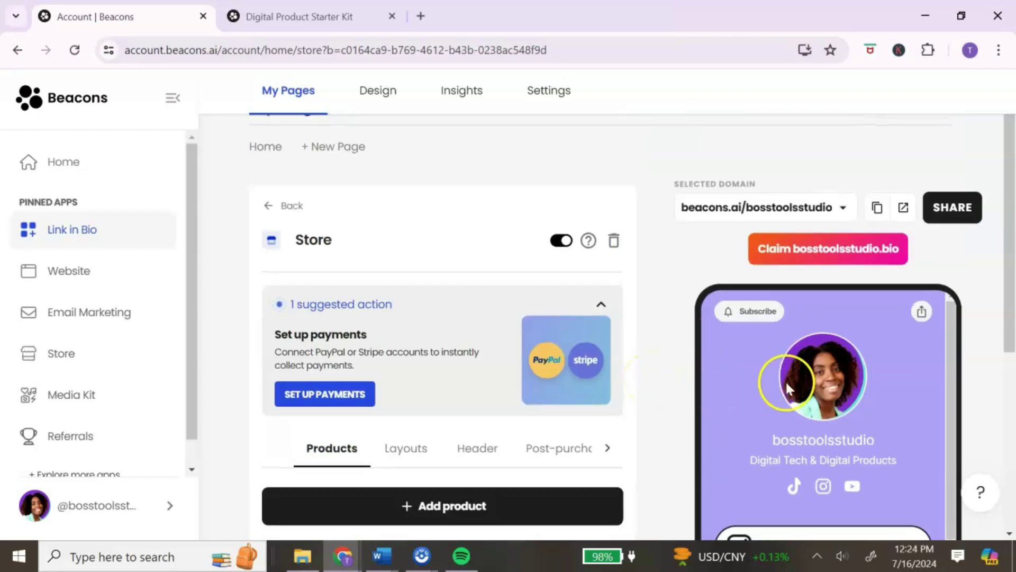
scroll(779, 387, "down", 9)
scroll(730, 376, "up", 7)
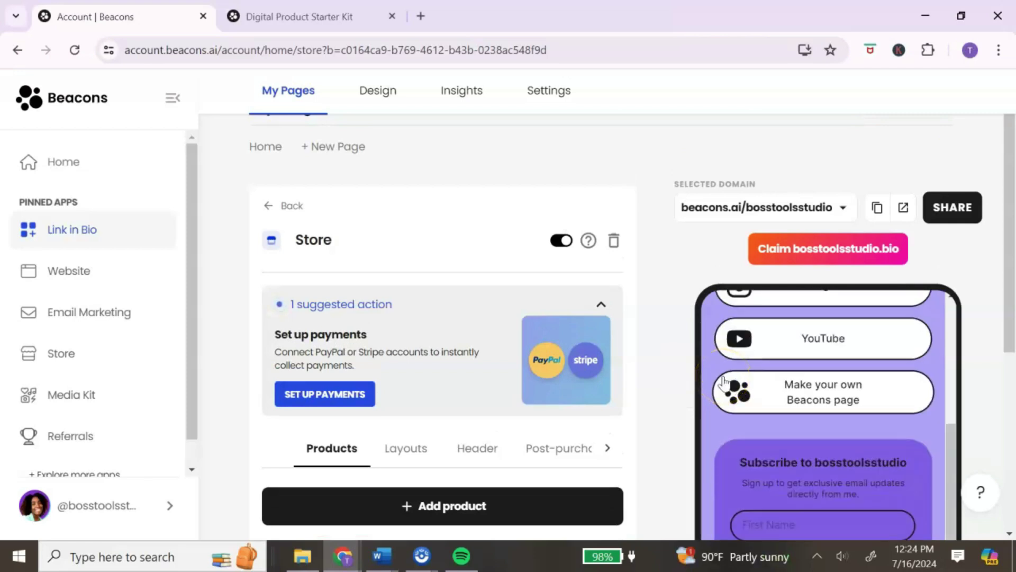
scroll(651, 326, "up", 1)
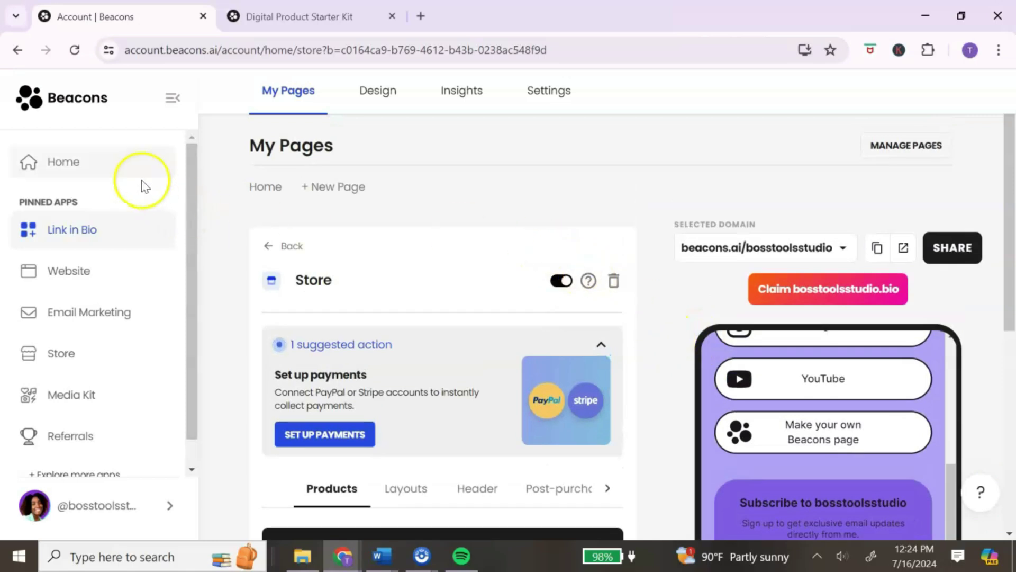
- Open the Link in Bio page's design settings and view the available page layouts
left_click(392, 96)
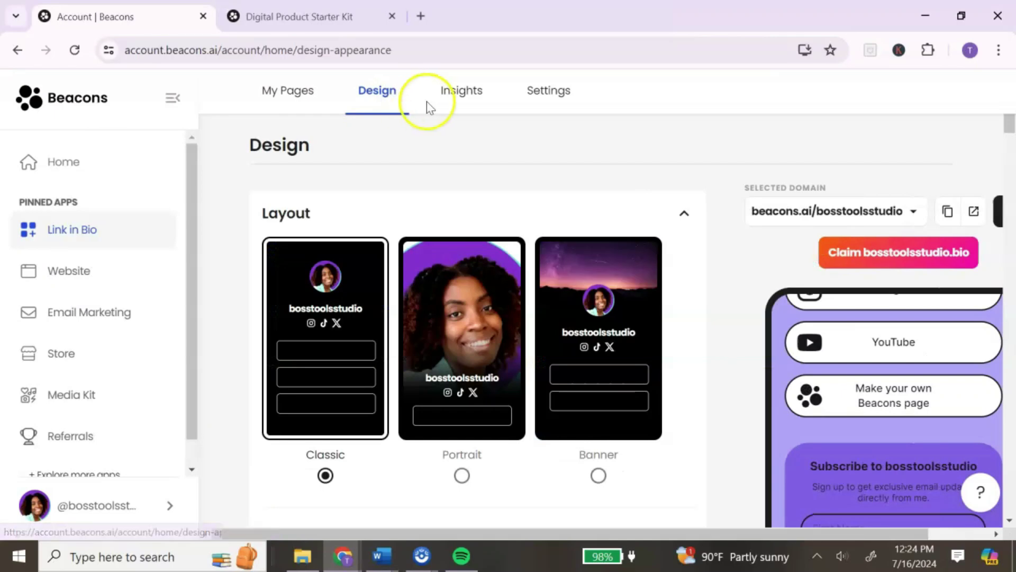
scroll(873, 275, "down", 1)
scroll(908, 294, "up", 1)
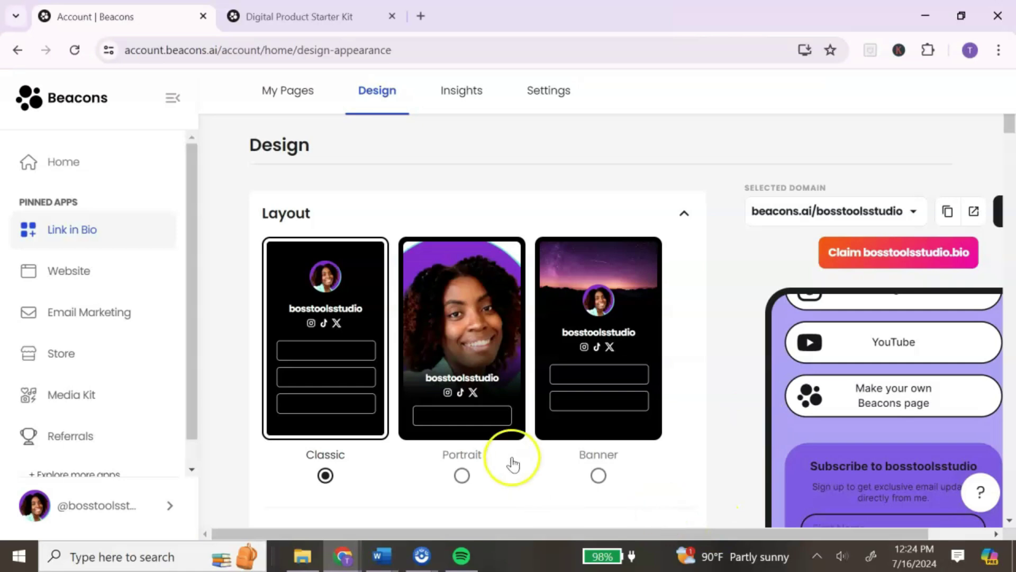
- Try the Portrait page layout, check it in the preview, and switch back to Classic
left_click(472, 339)
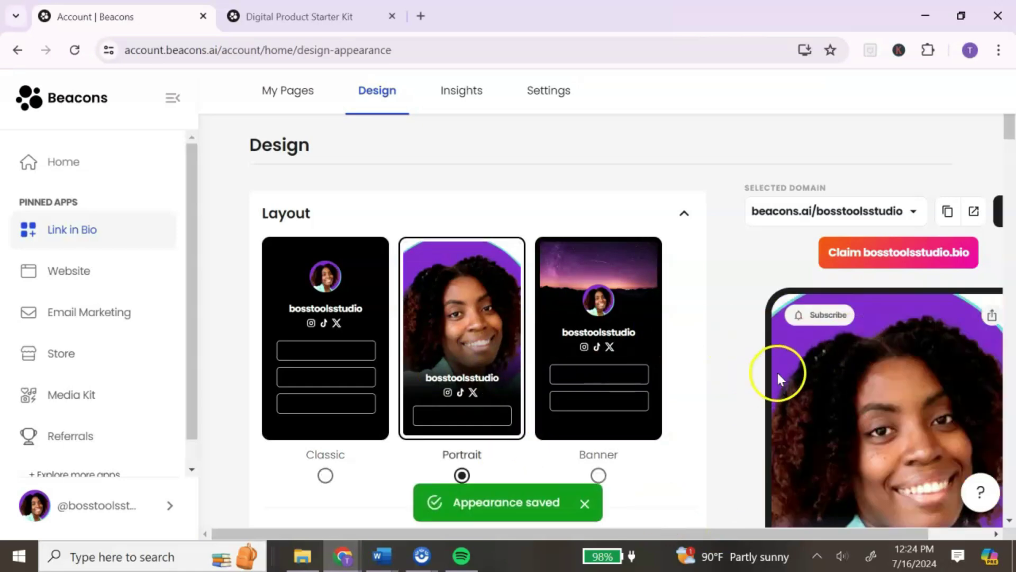
scroll(944, 349, "down", 3)
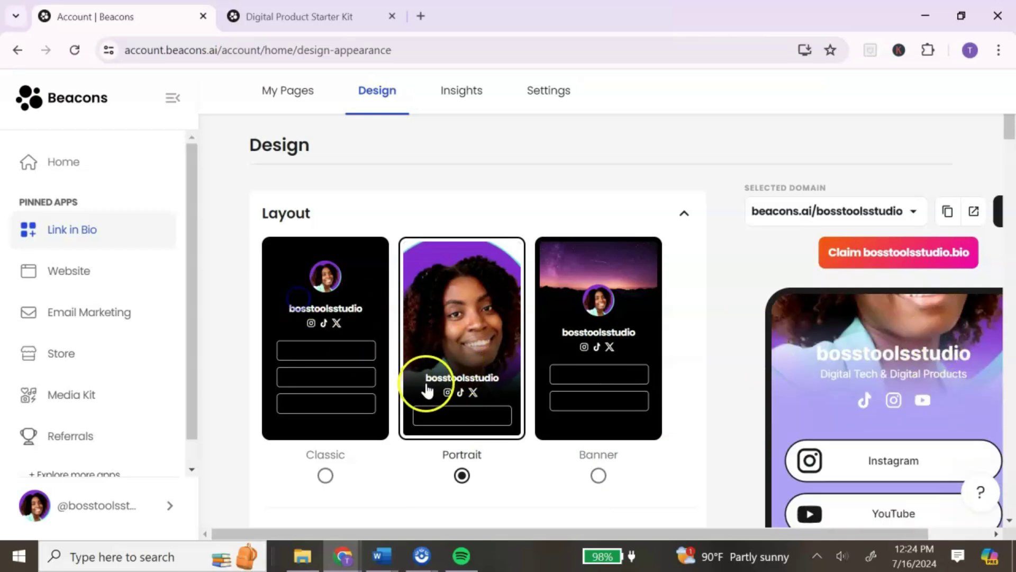
left_click(365, 456)
- Try the square profile picture shape, check it in the preview, and switch back to the circle
scroll(694, 281, "down", 5)
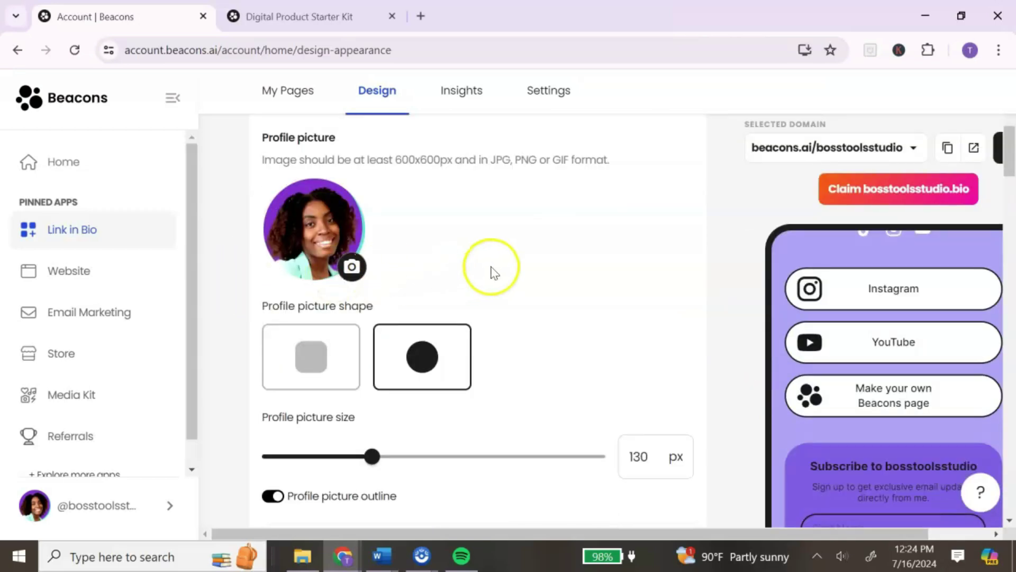
left_click(333, 368)
scroll(891, 315, "up", 4)
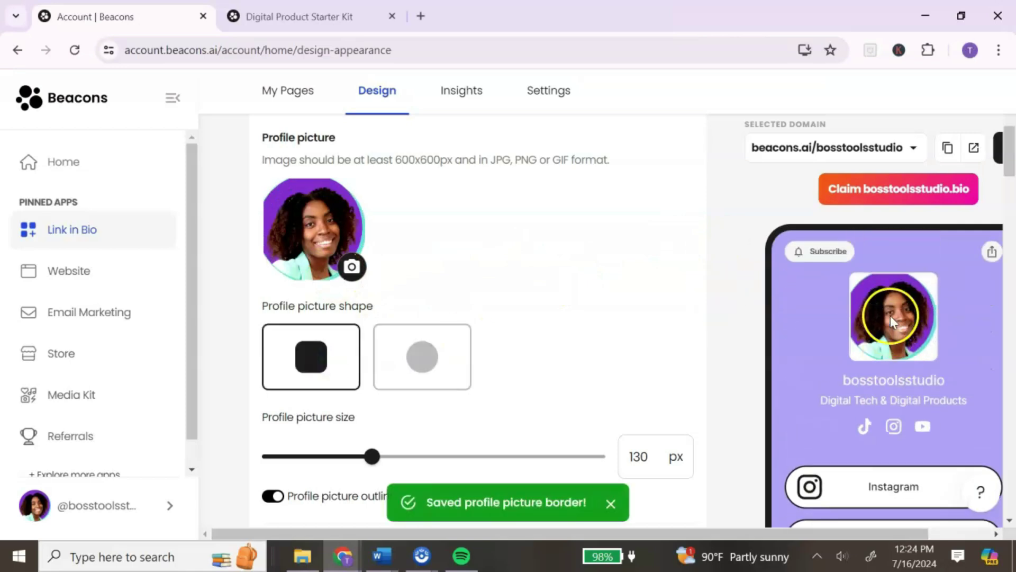
left_click(411, 363)
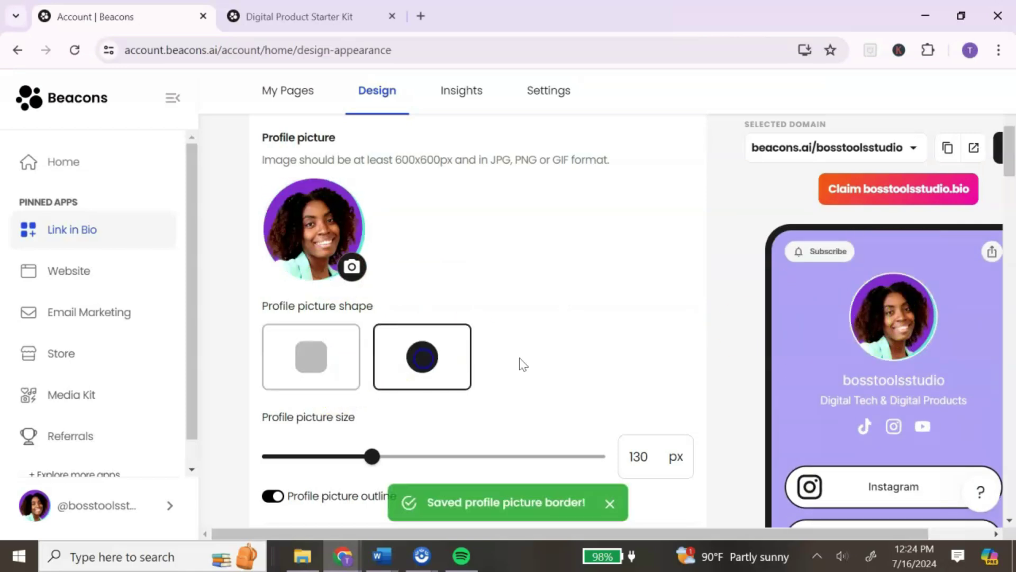
- Change the header format to the compact one with the profile picture beside the name and bio
scroll(371, 328, "down", 5)
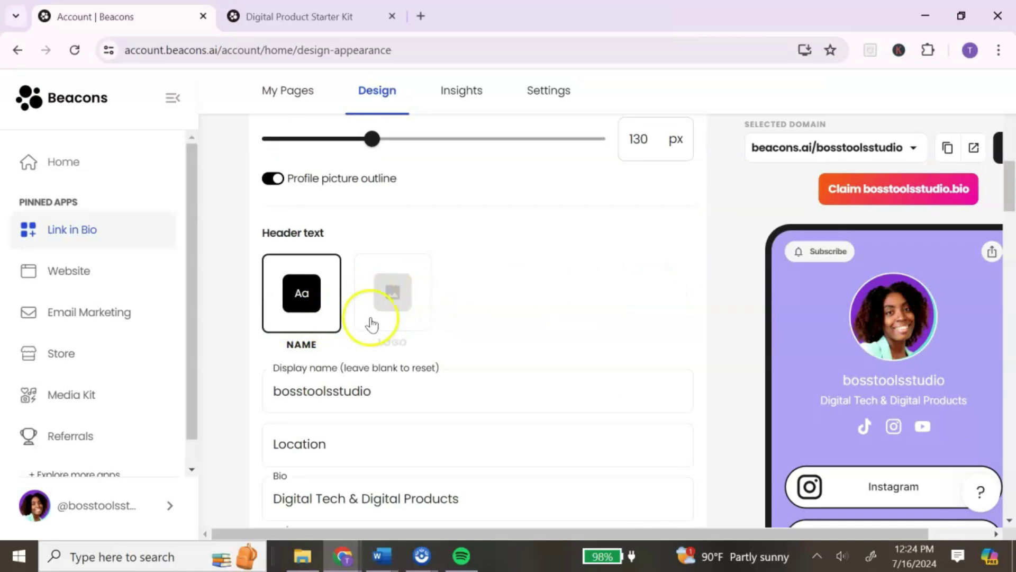
scroll(614, 318, "down", 8)
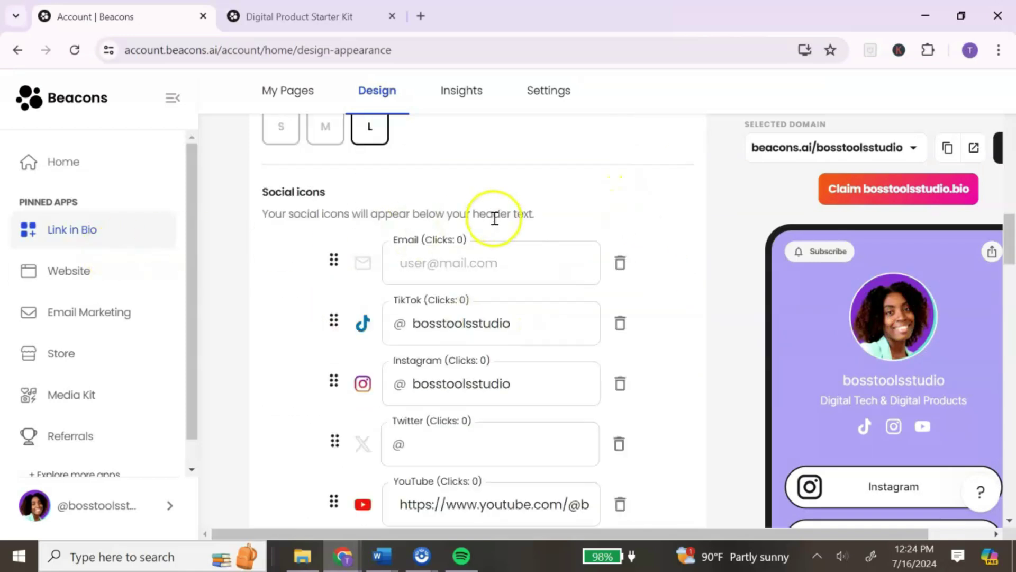
scroll(551, 233, "down", 3)
scroll(553, 233, "down", 6)
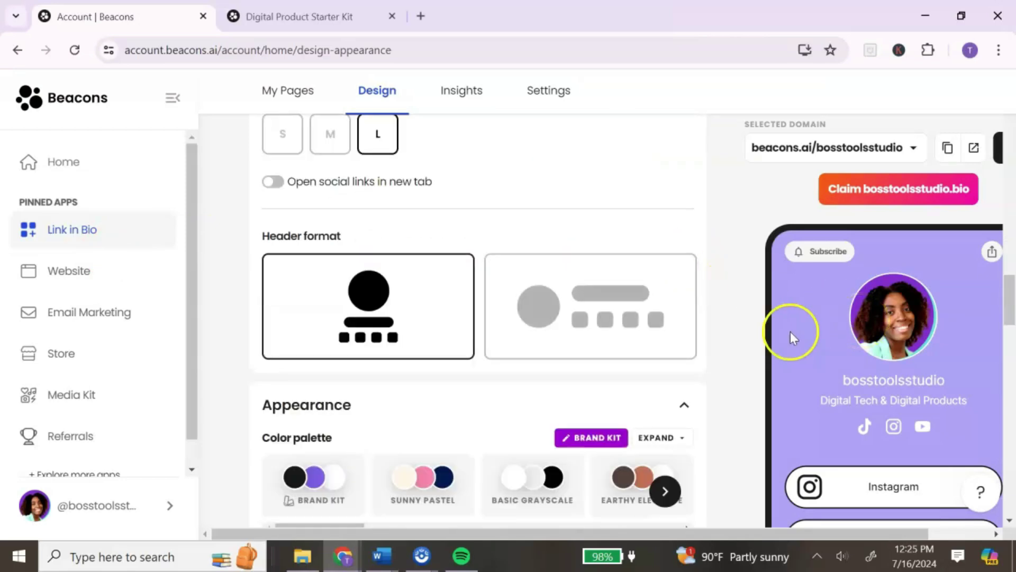
left_click(533, 329)
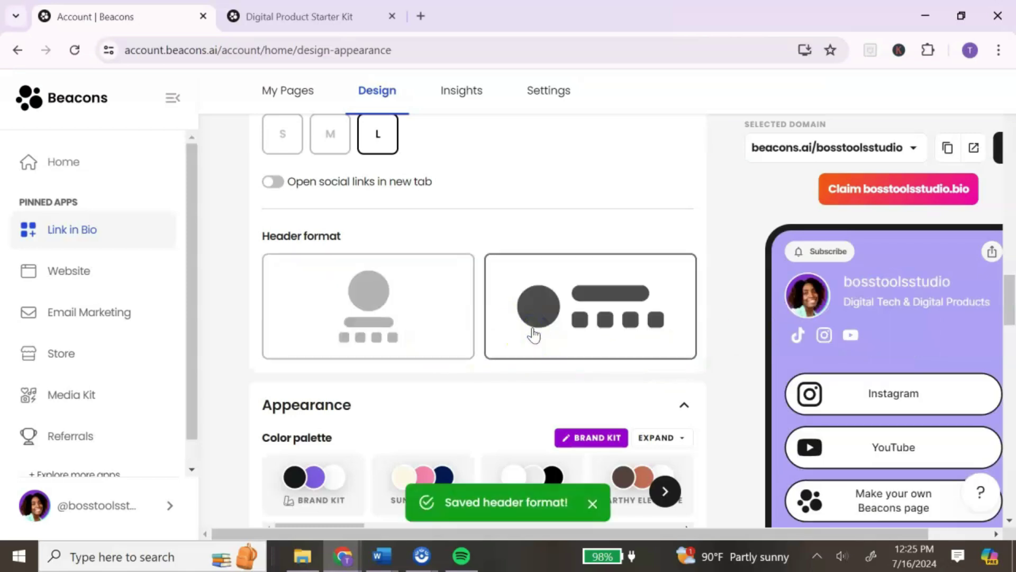
- Try several ready-made color palettes for the page, ending on the Shuffle palette
scroll(534, 333, "down", 5)
scroll(530, 247, "right", 8)
left_click(495, 242)
left_click(611, 254)
left_click(312, 250)
left_click(556, 259)
scroll(479, 290, "down", 3)
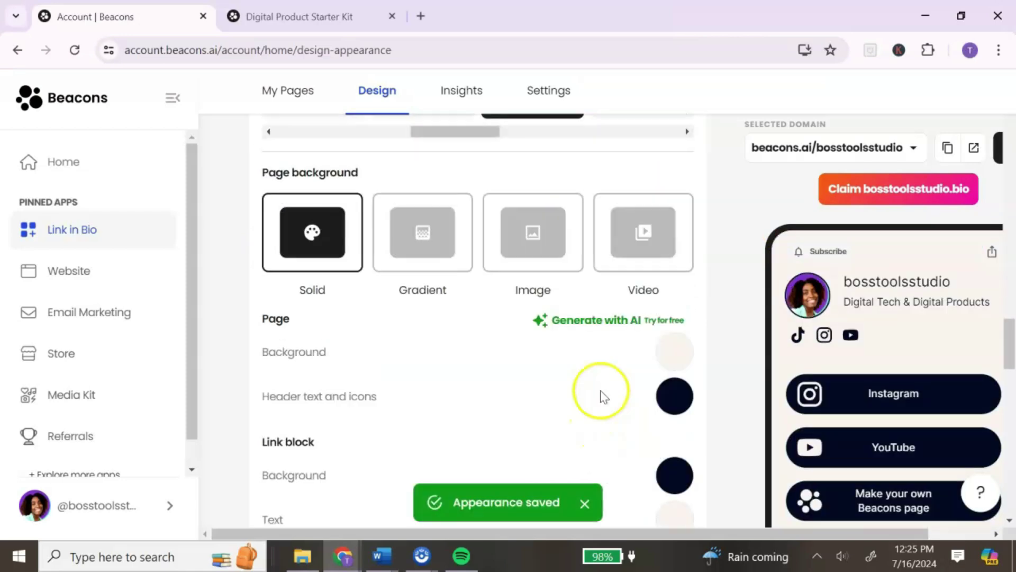
scroll(569, 382, "up", 3)
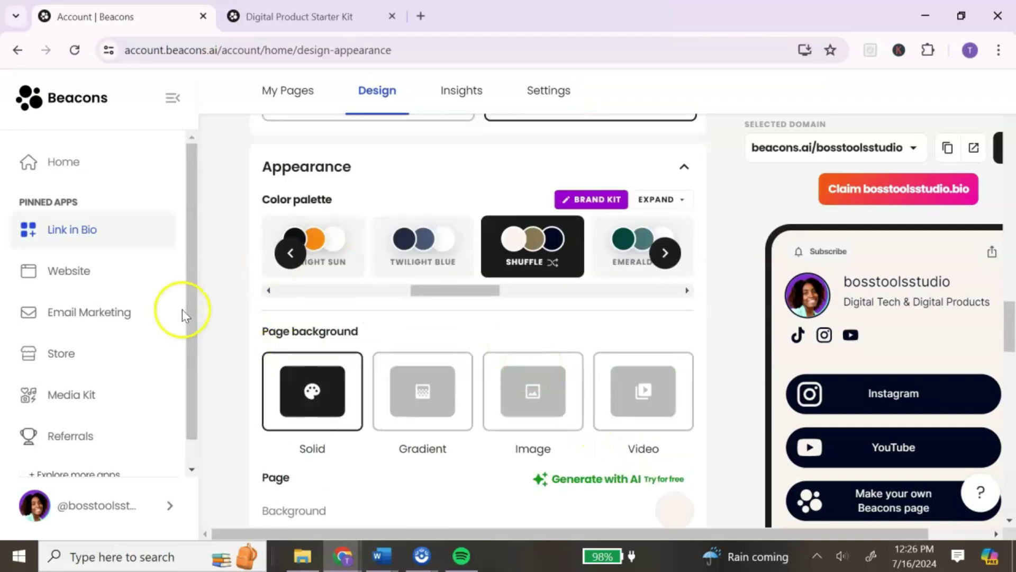
- Inspect the color picker for the page background and close it
scroll(658, 254, "down", 5)
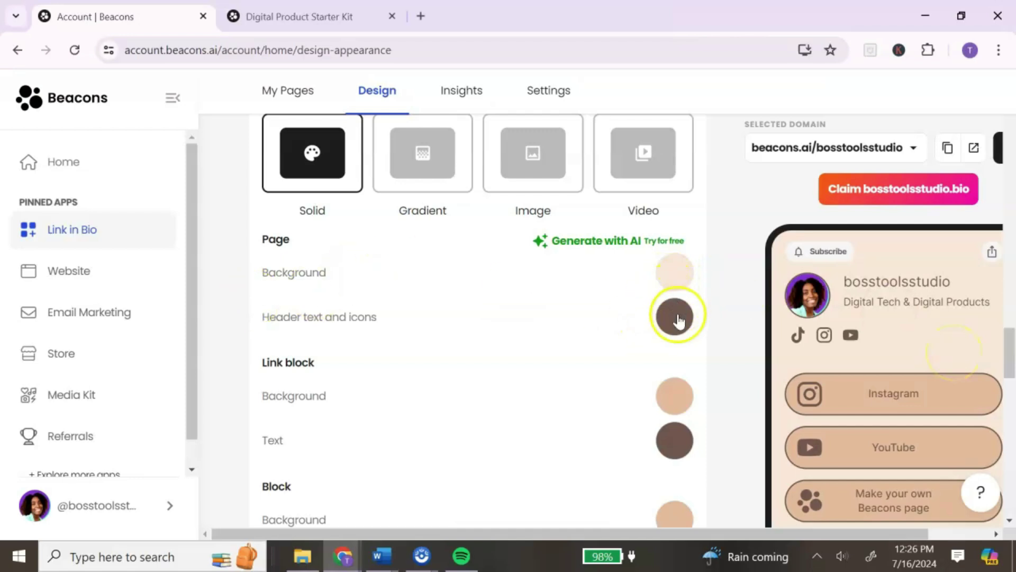
left_click(660, 278)
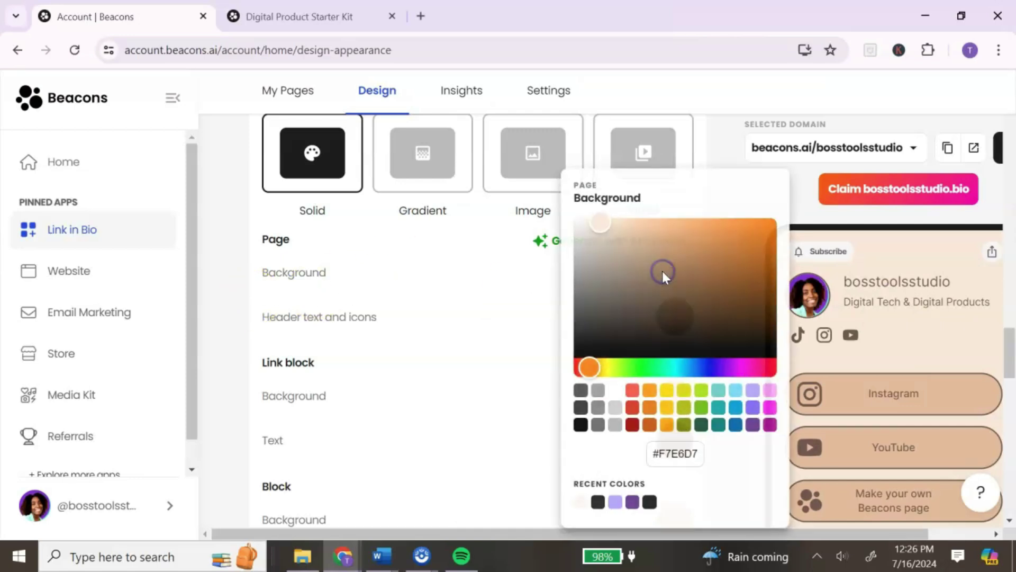
left_click(465, 307)
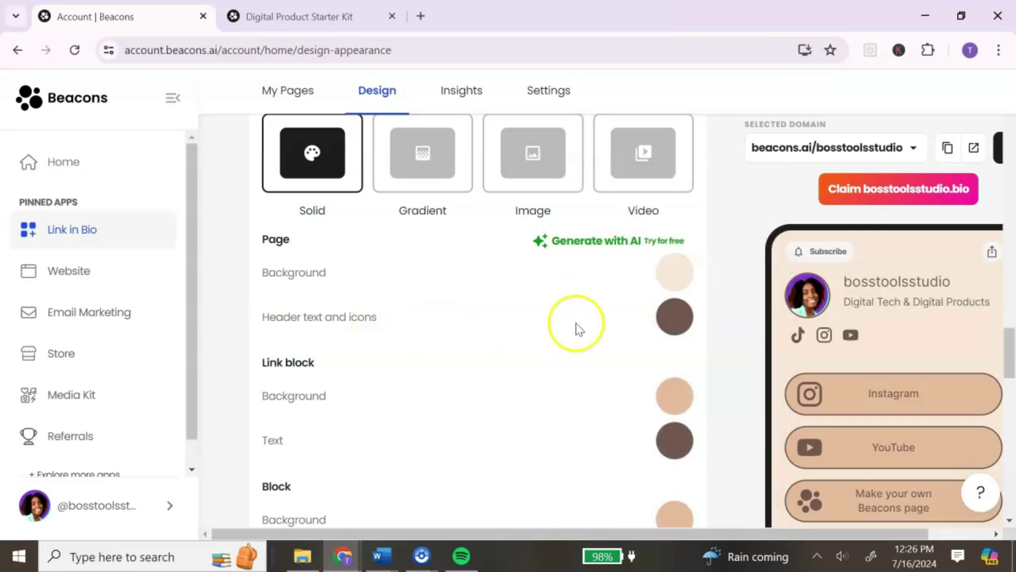
- Look through the page preview to check how the brown palette appears on the links, subscribe form and product block
scroll(984, 312, "down", 8)
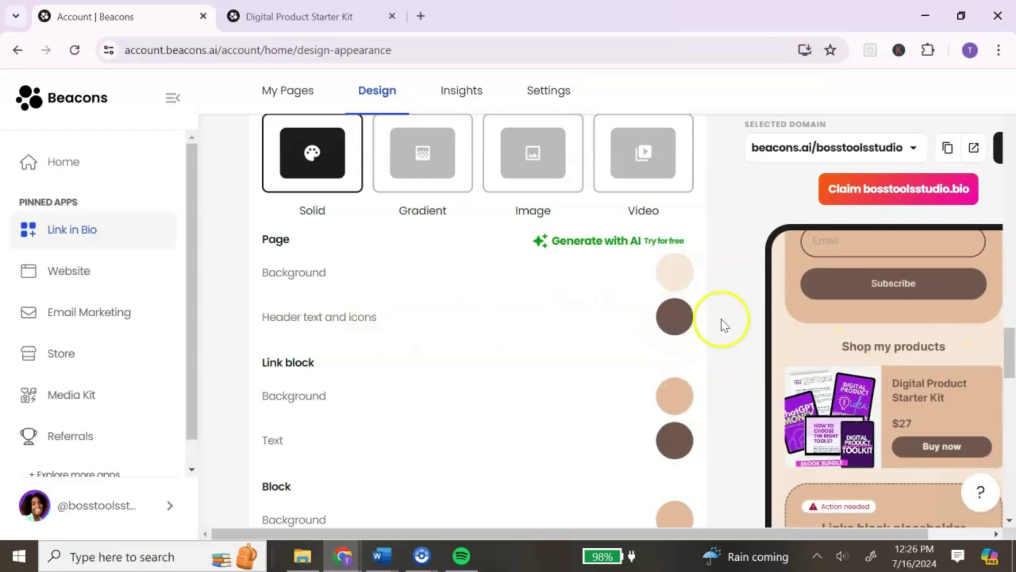
scroll(905, 356, "up", 4)
scroll(912, 347, "down", 4)
scroll(912, 347, "up", 5)
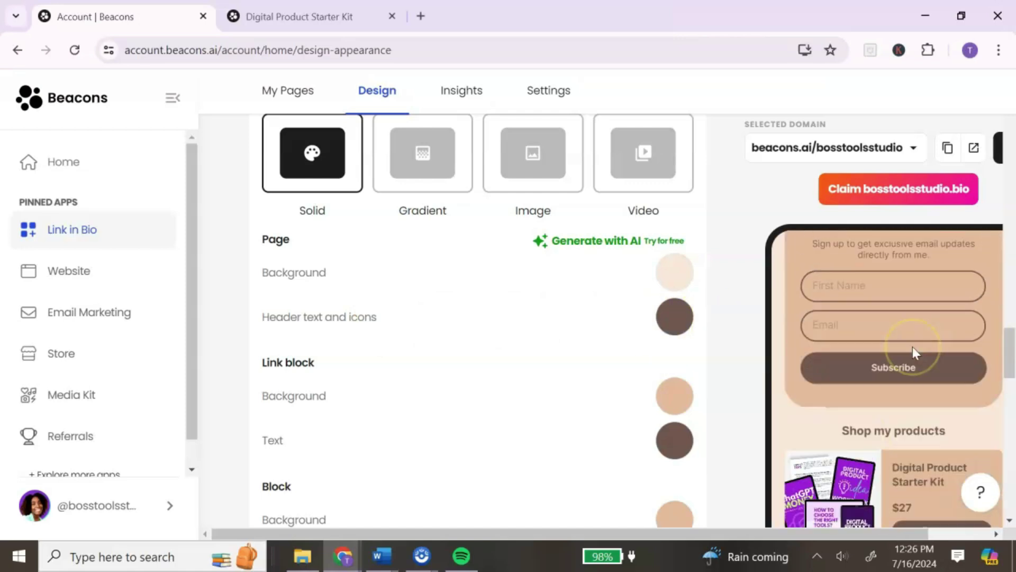
scroll(912, 347, "up", 4)
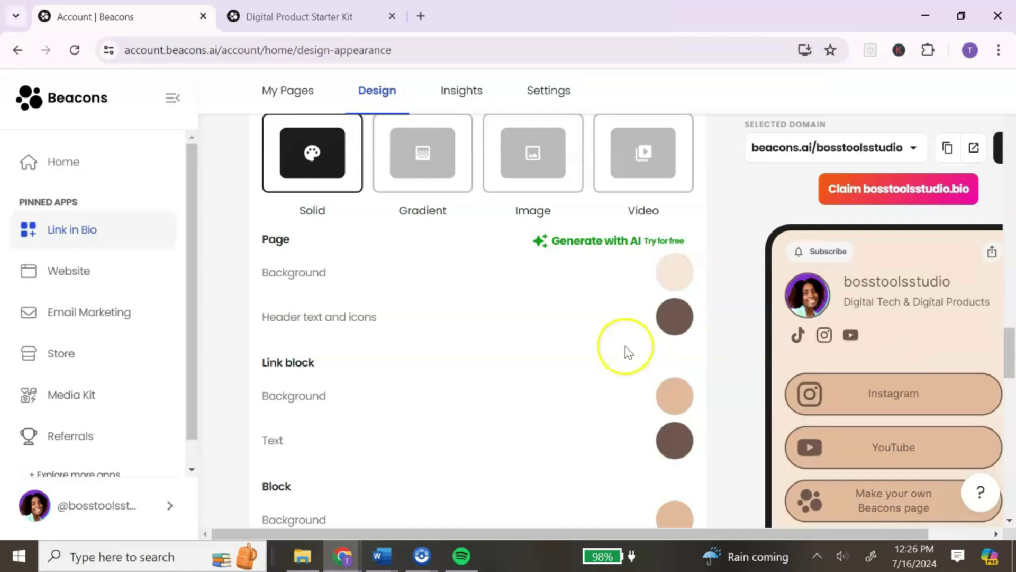
- Try the Square and Round block styles and set the block style to Custom
scroll(625, 346, "down", 9)
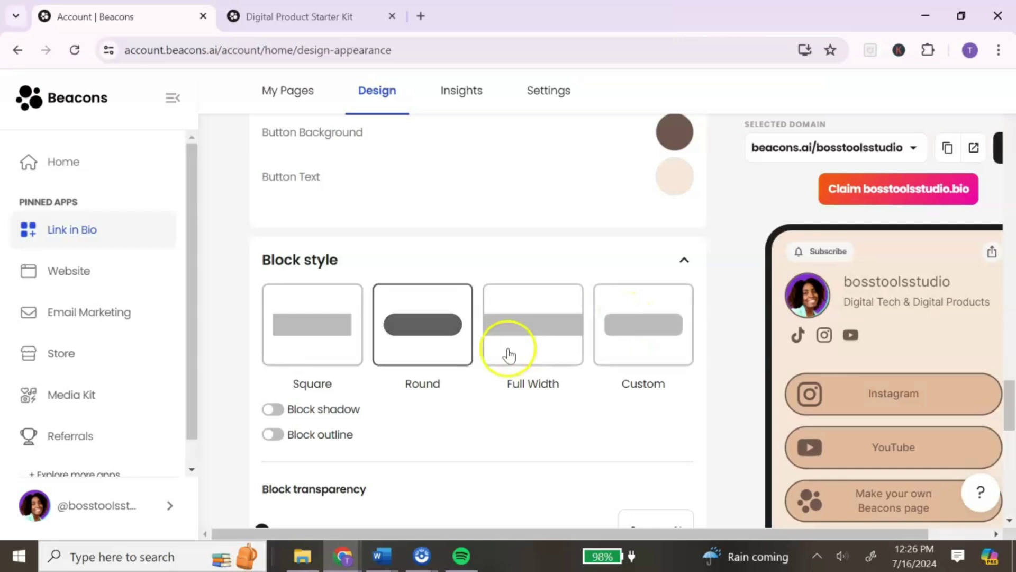
left_click(302, 324)
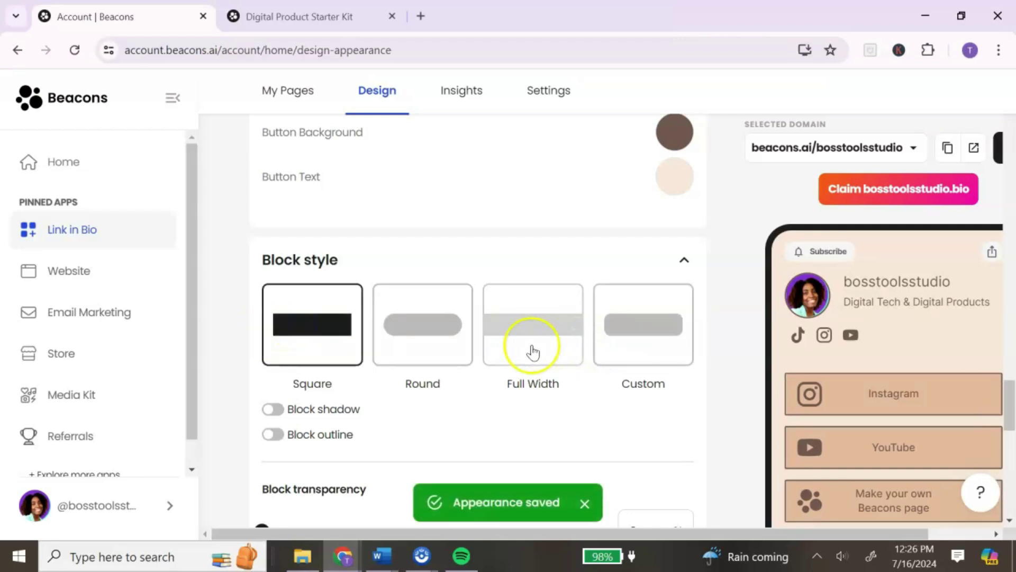
left_click(447, 336)
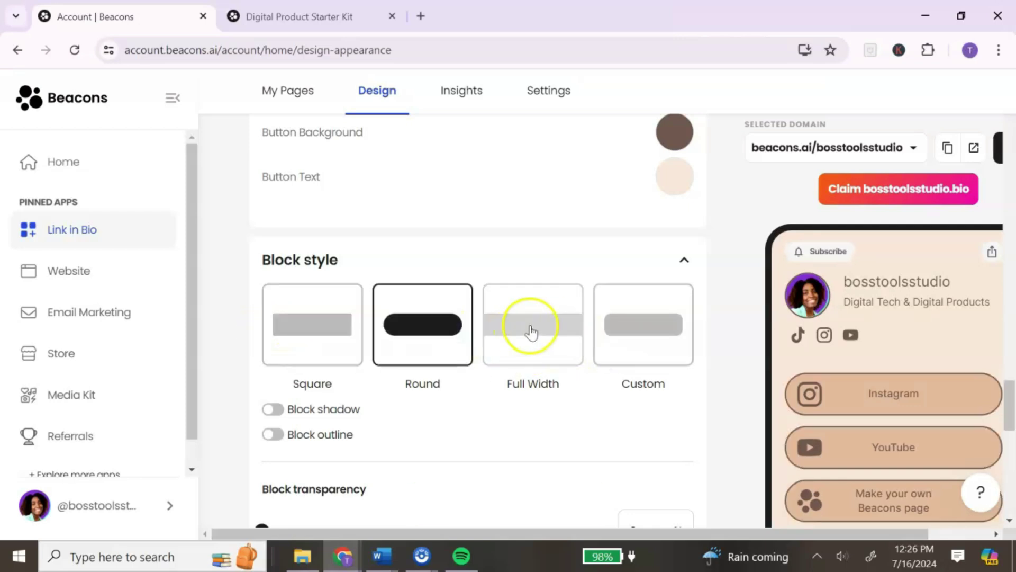
left_click(628, 325)
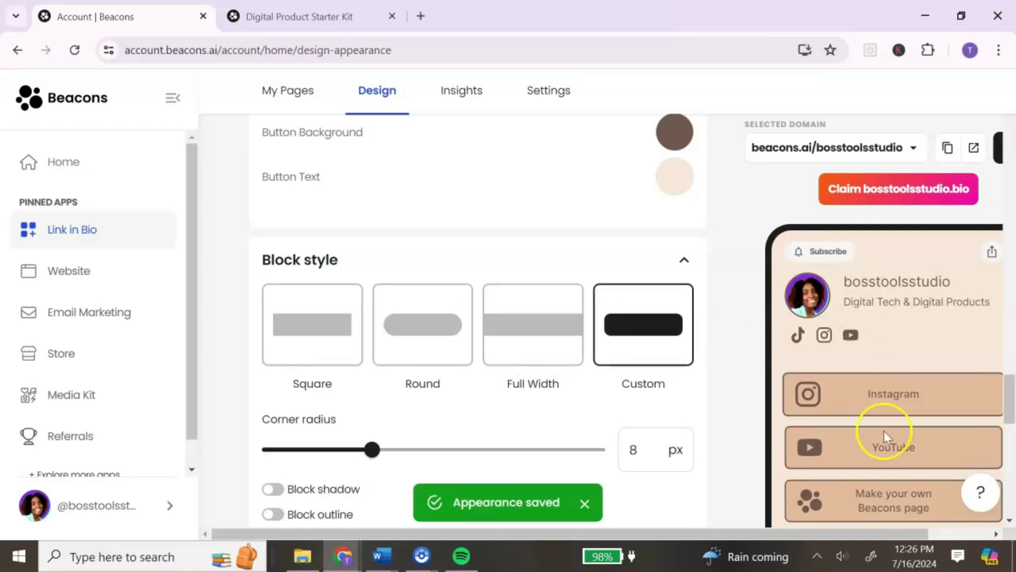
- Try the Poppins, Audiowide and Fredoka One fonts for the page and set the font to Poppins
scroll(909, 420, "down", 3)
scroll(711, 255, "down", 5)
scroll(711, 254, "down", 3)
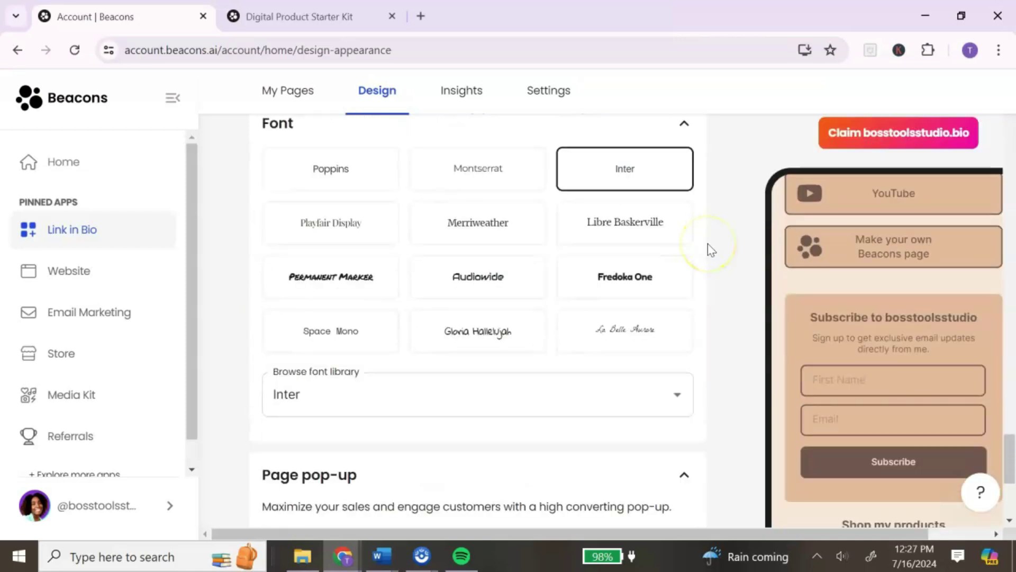
scroll(711, 250, "up", 2)
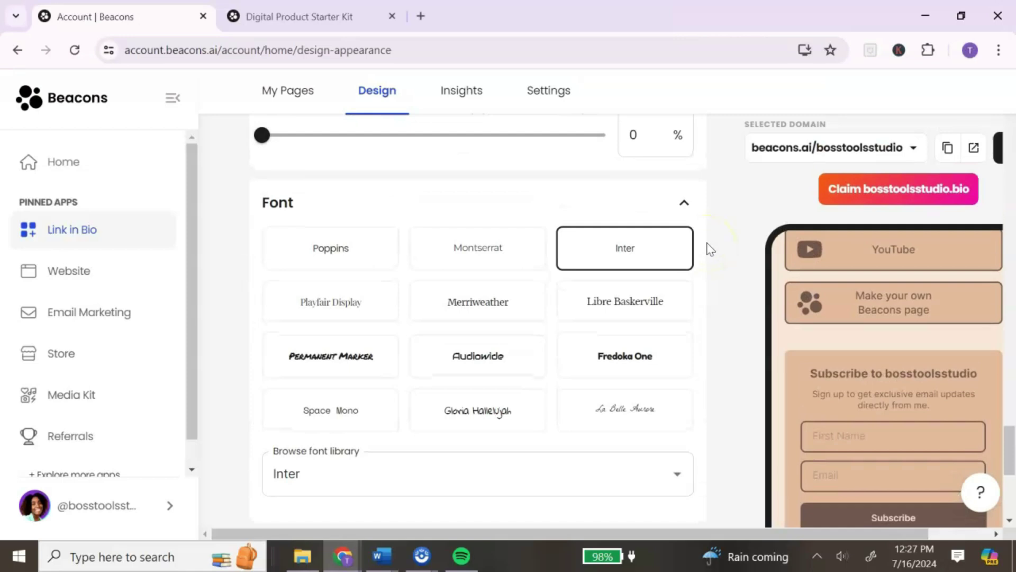
left_click(333, 262)
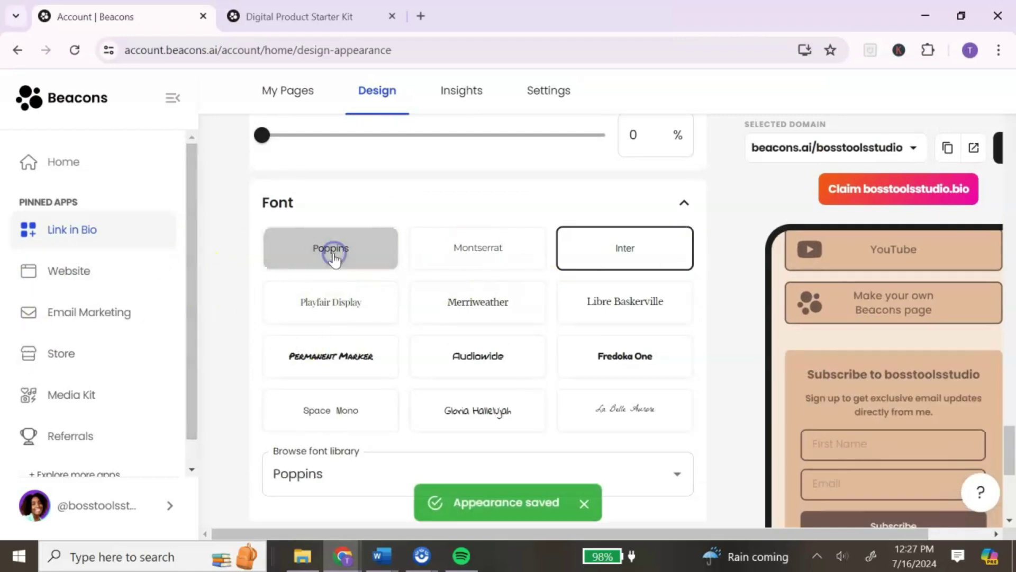
left_click(474, 356)
left_click(573, 356)
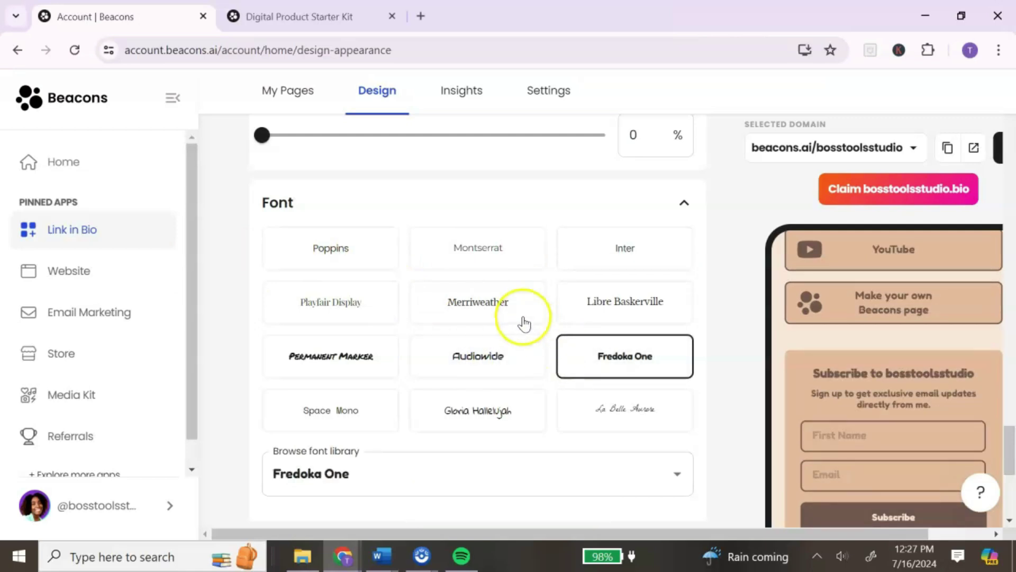
left_click(352, 247)
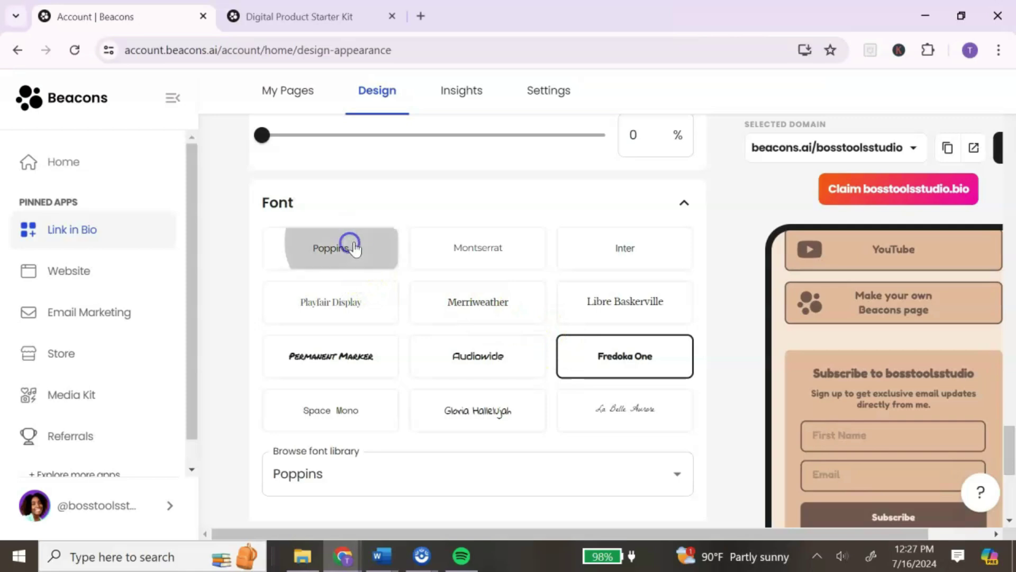
- Check the pop-up and page settings and the rest of the preview, and undo the appearance changes back to the purple design
scroll(295, 177, "down", 6)
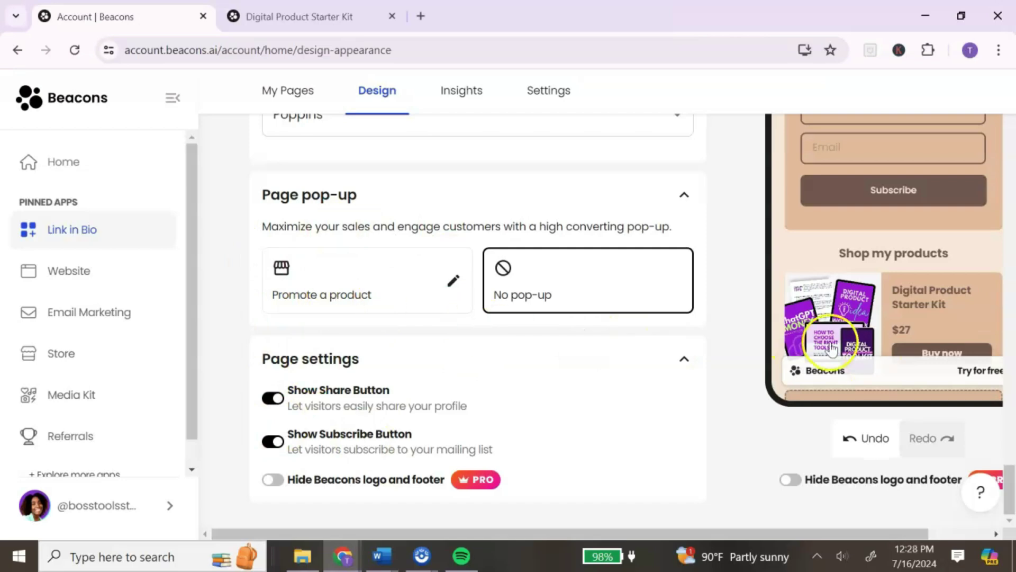
scroll(829, 339, "down", 5)
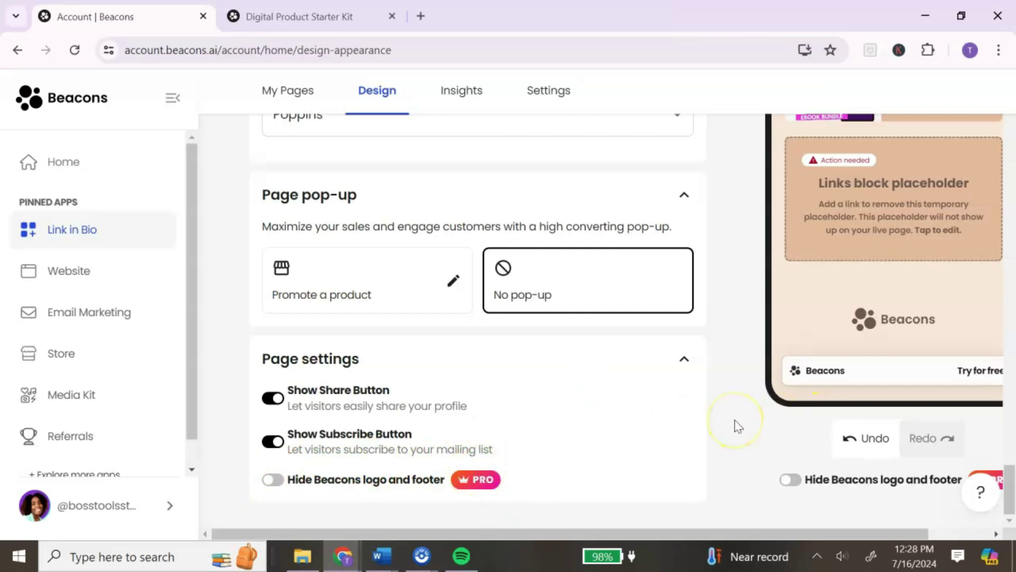
left_click(877, 439)
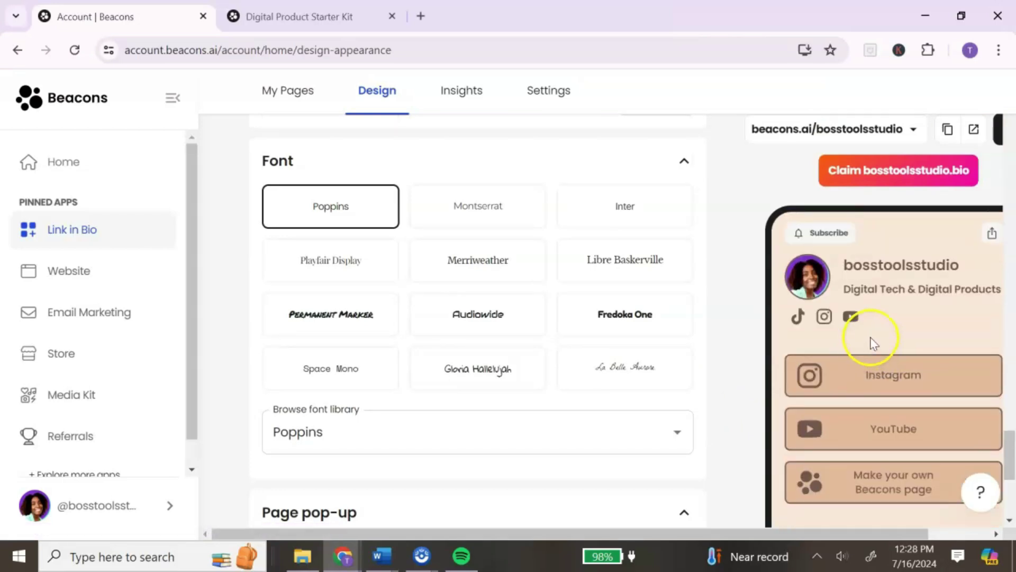
scroll(873, 343, "down", 10)
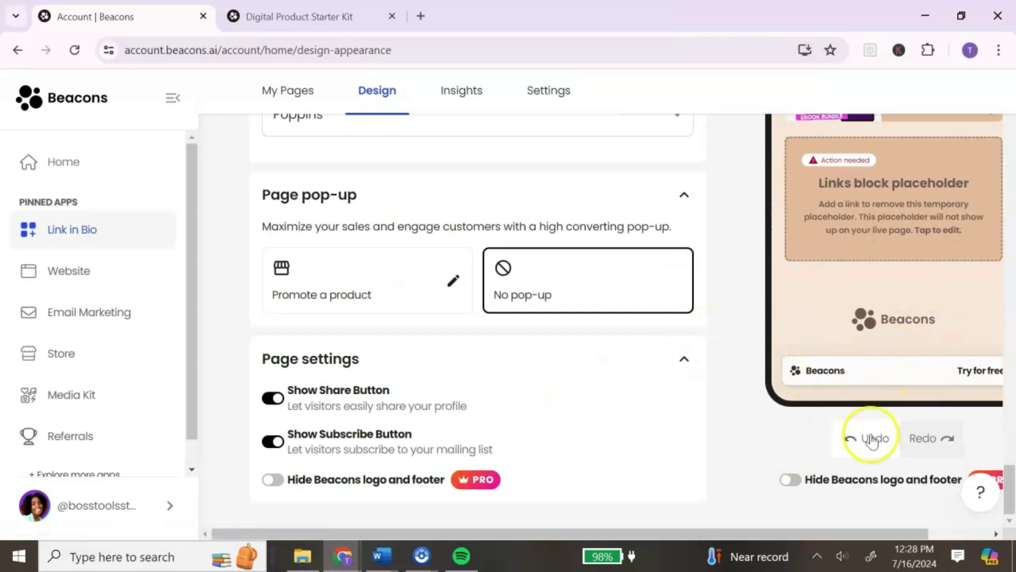
left_click(862, 449)
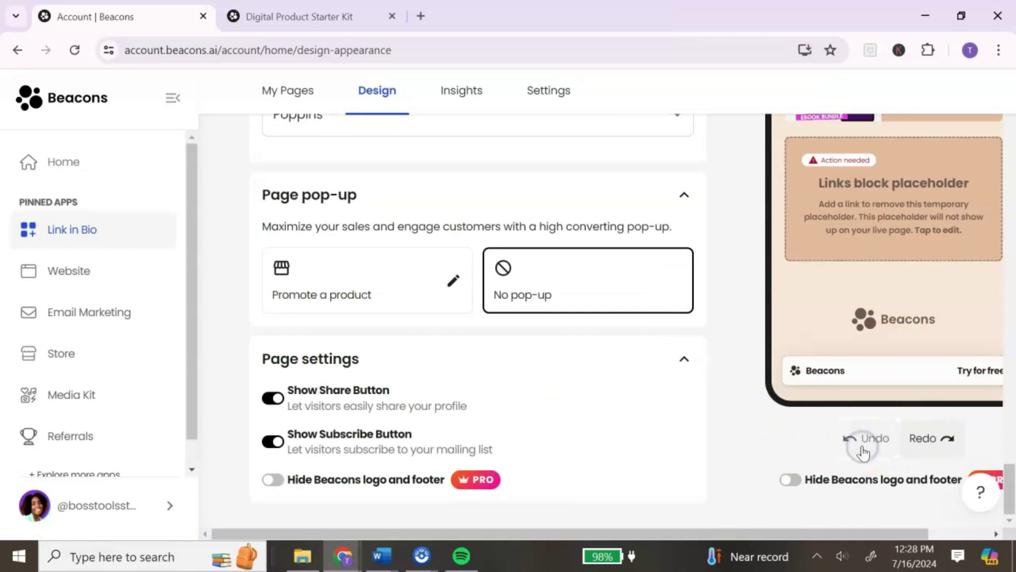
scroll(864, 424, "up", 6)
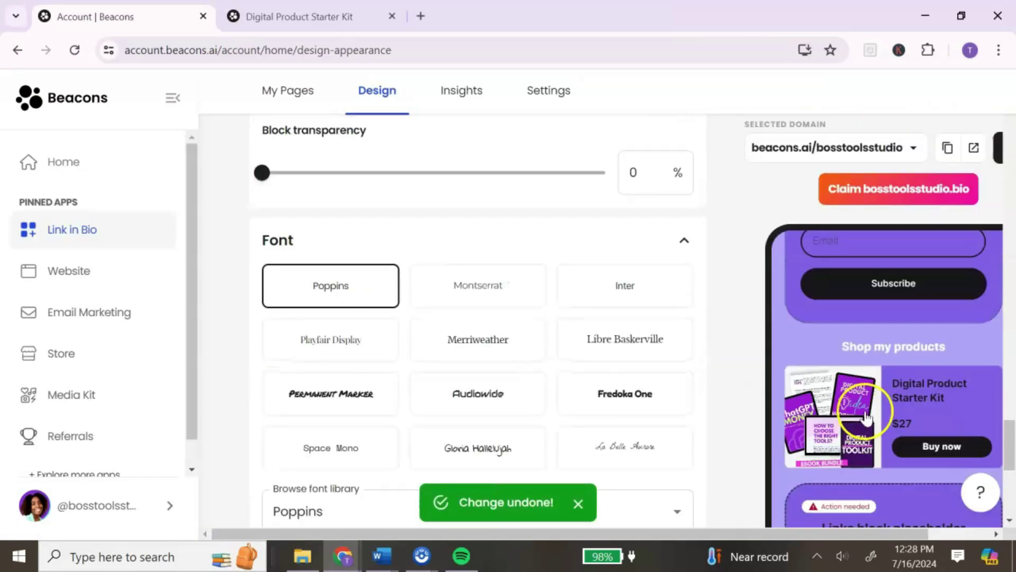
scroll(865, 415, "up", 10)
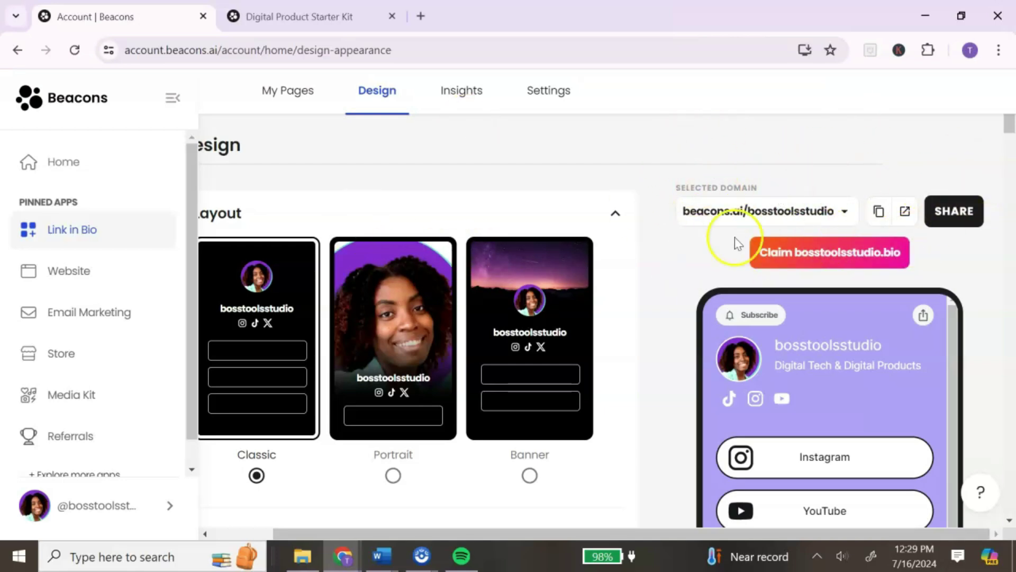
- Copy the page link, review the options for sharing the page, and close them
left_click(877, 214)
left_click(957, 212)
scroll(609, 233, "down", 3)
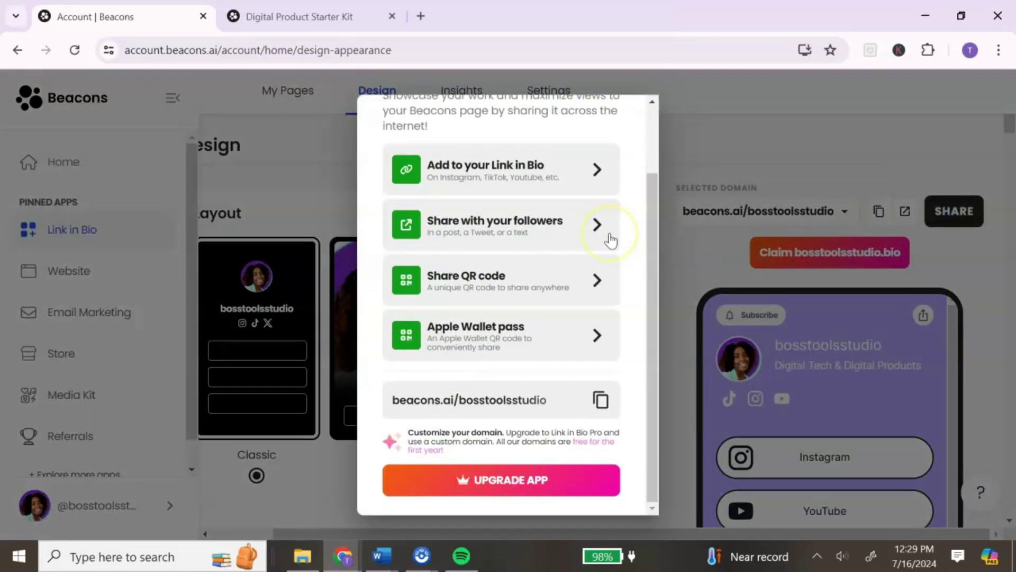
scroll(608, 236, "up", 3)
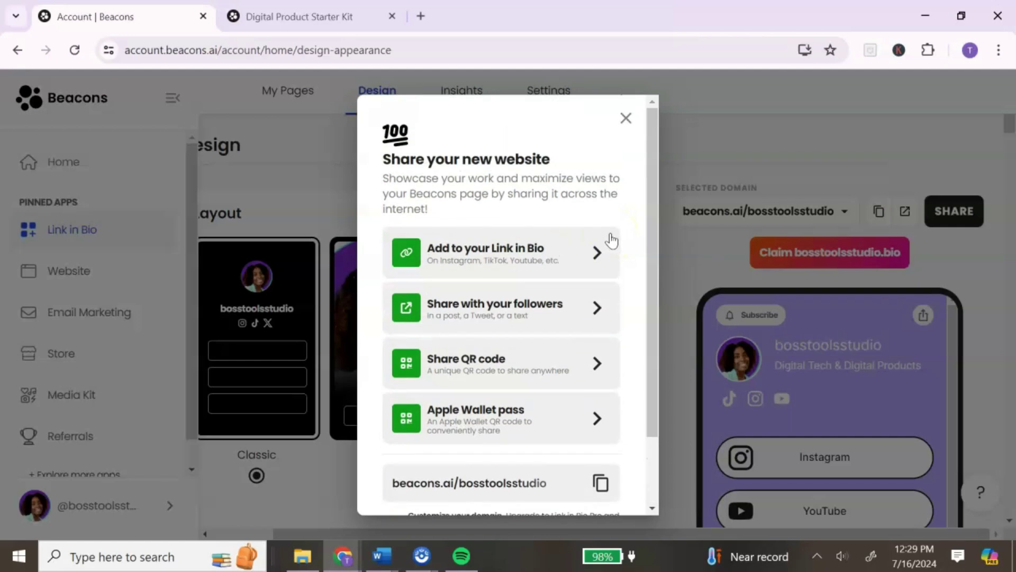
left_click(626, 118)
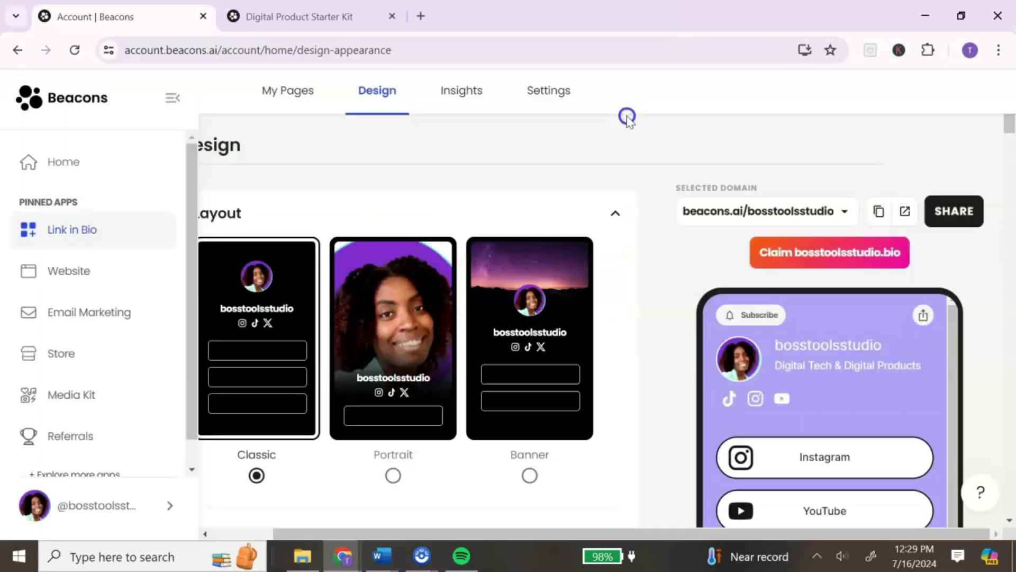
- Open the live bosstoolsstudio page and look through its links, subscribe form and Digital Product Starter Kit listing
left_click(905, 212)
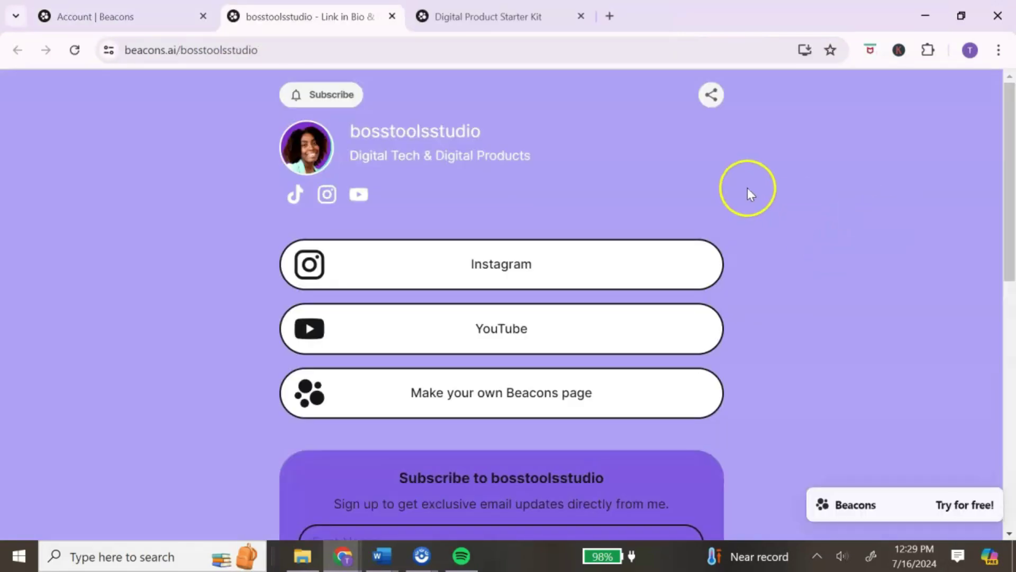
scroll(748, 191, "down", 10)
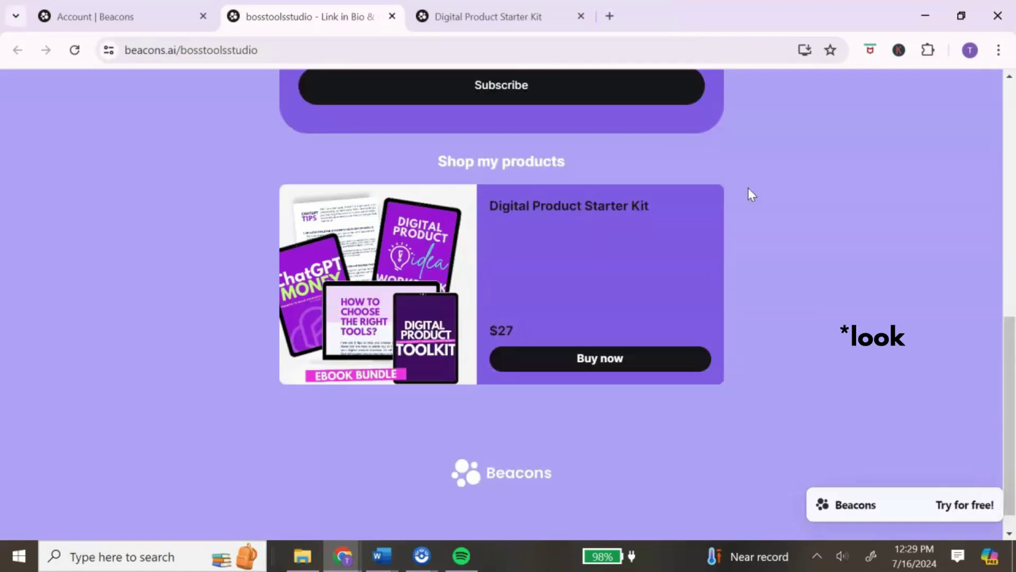
scroll(748, 192, "up", 3)
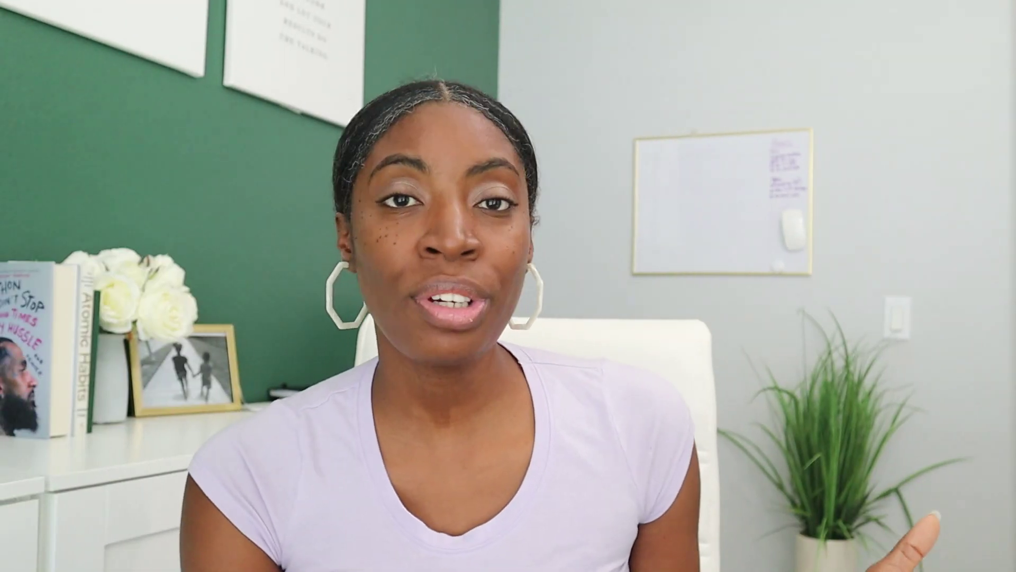